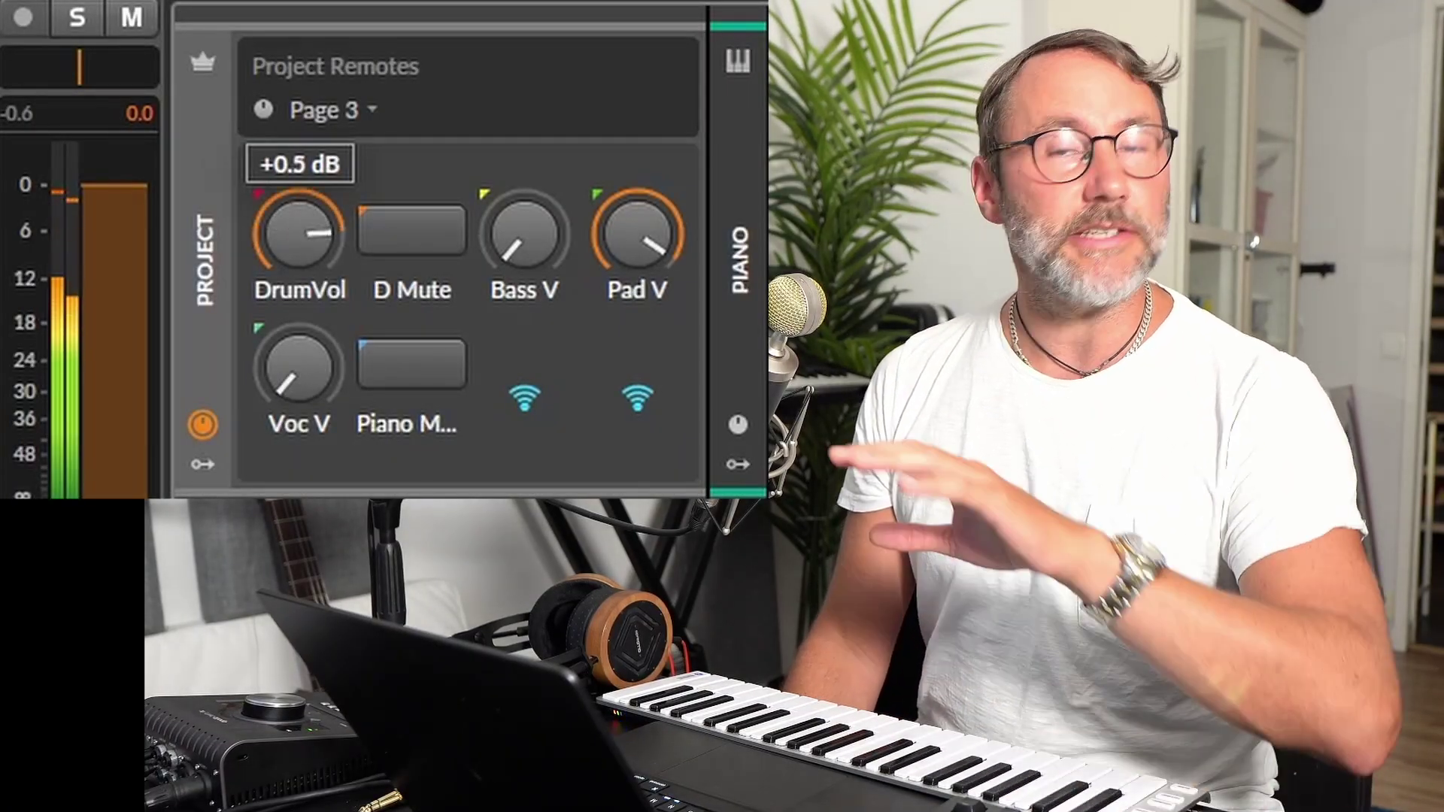
left_click_drag(494, 249, 493, 218)
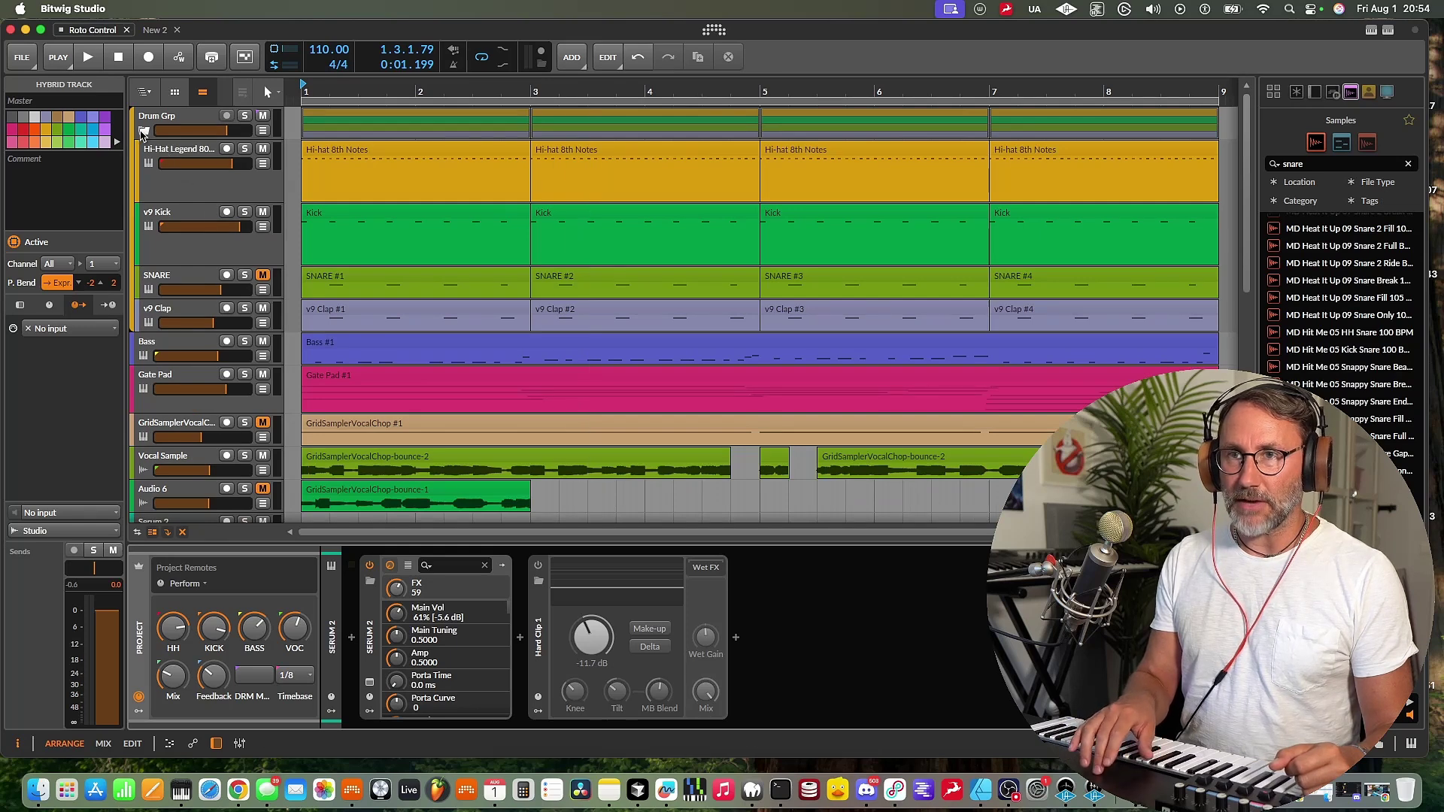
Step: Collapse the Drum Grp group track and look through the rest of the track list
left_click(143, 132)
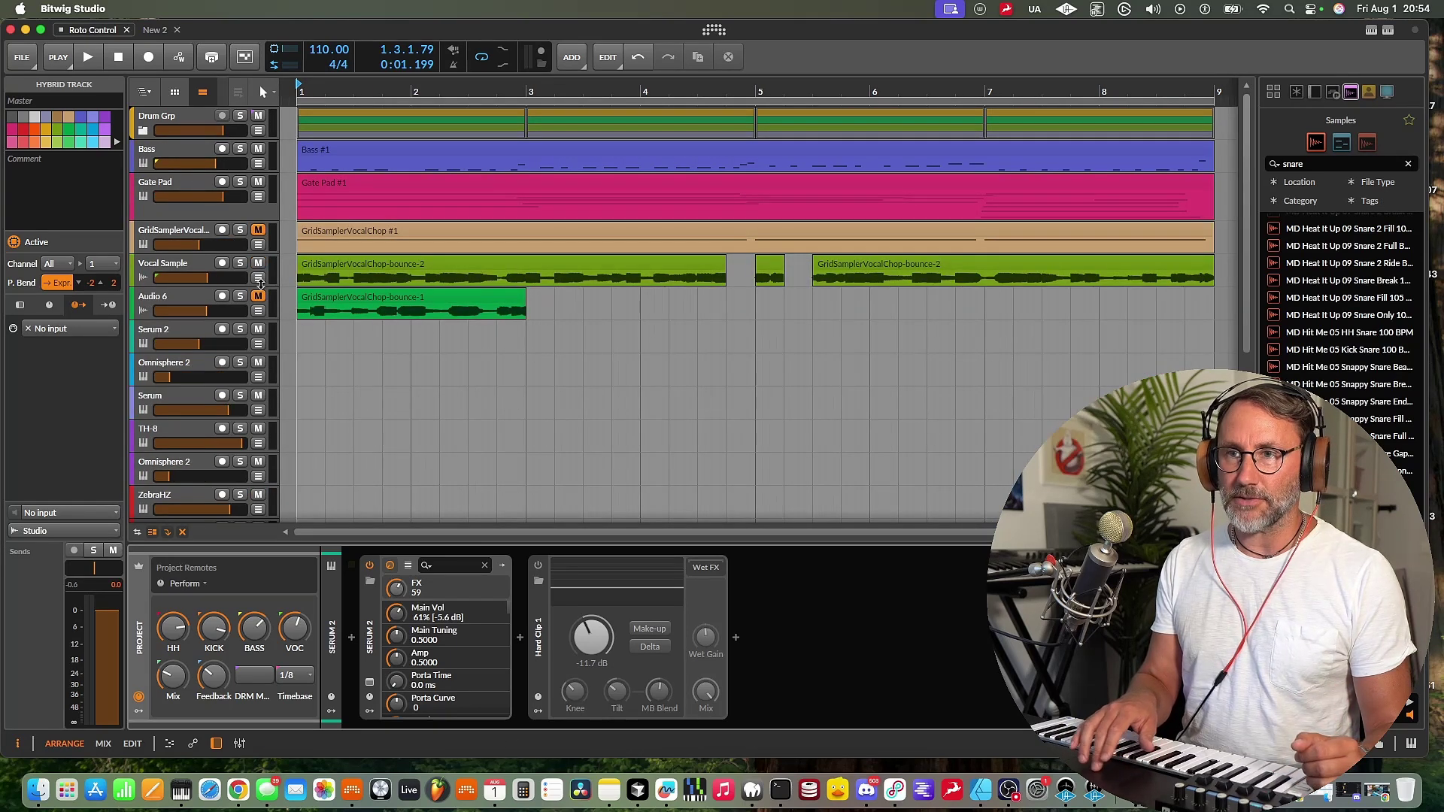
scroll(316, 300, "down", 5)
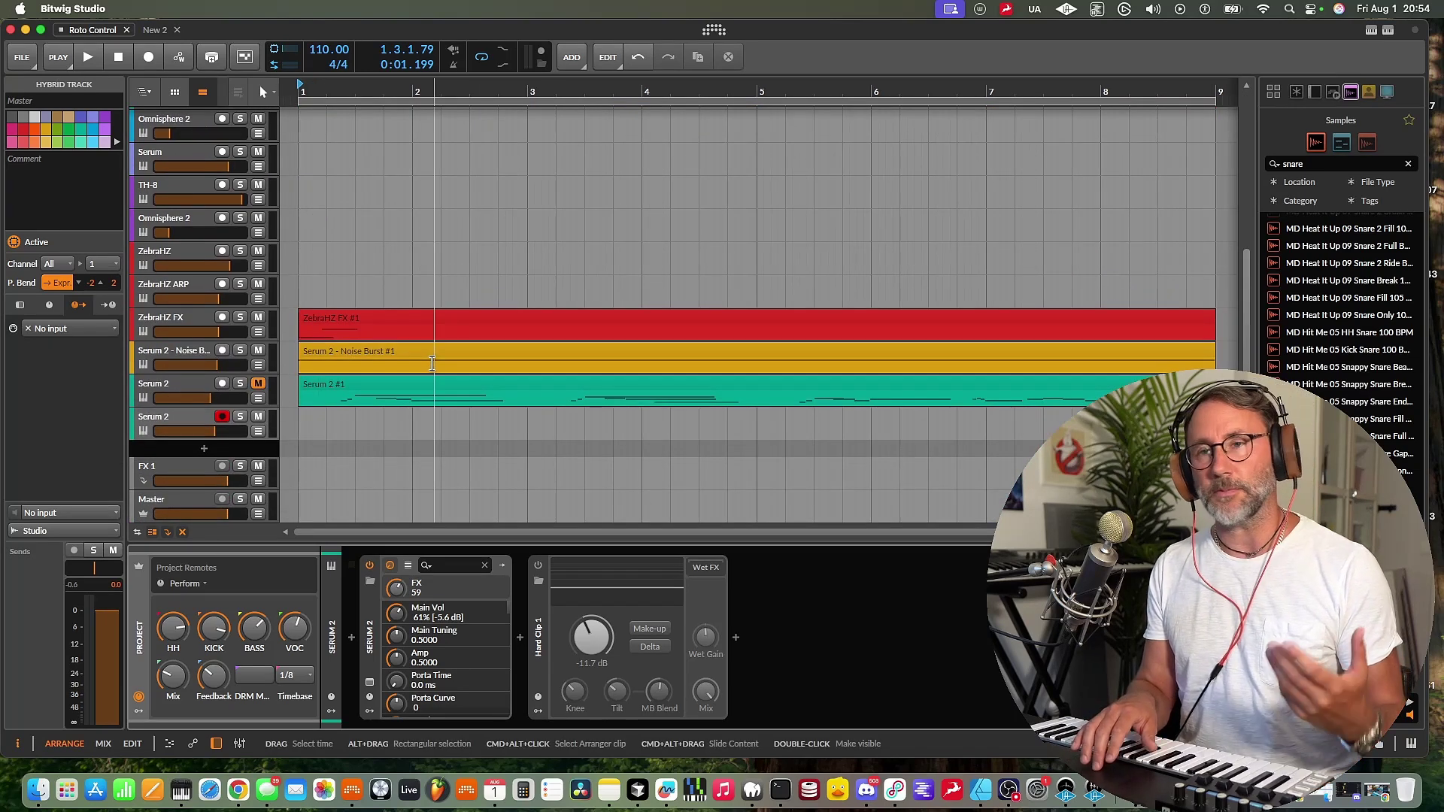
scroll(370, 325, "up", 5)
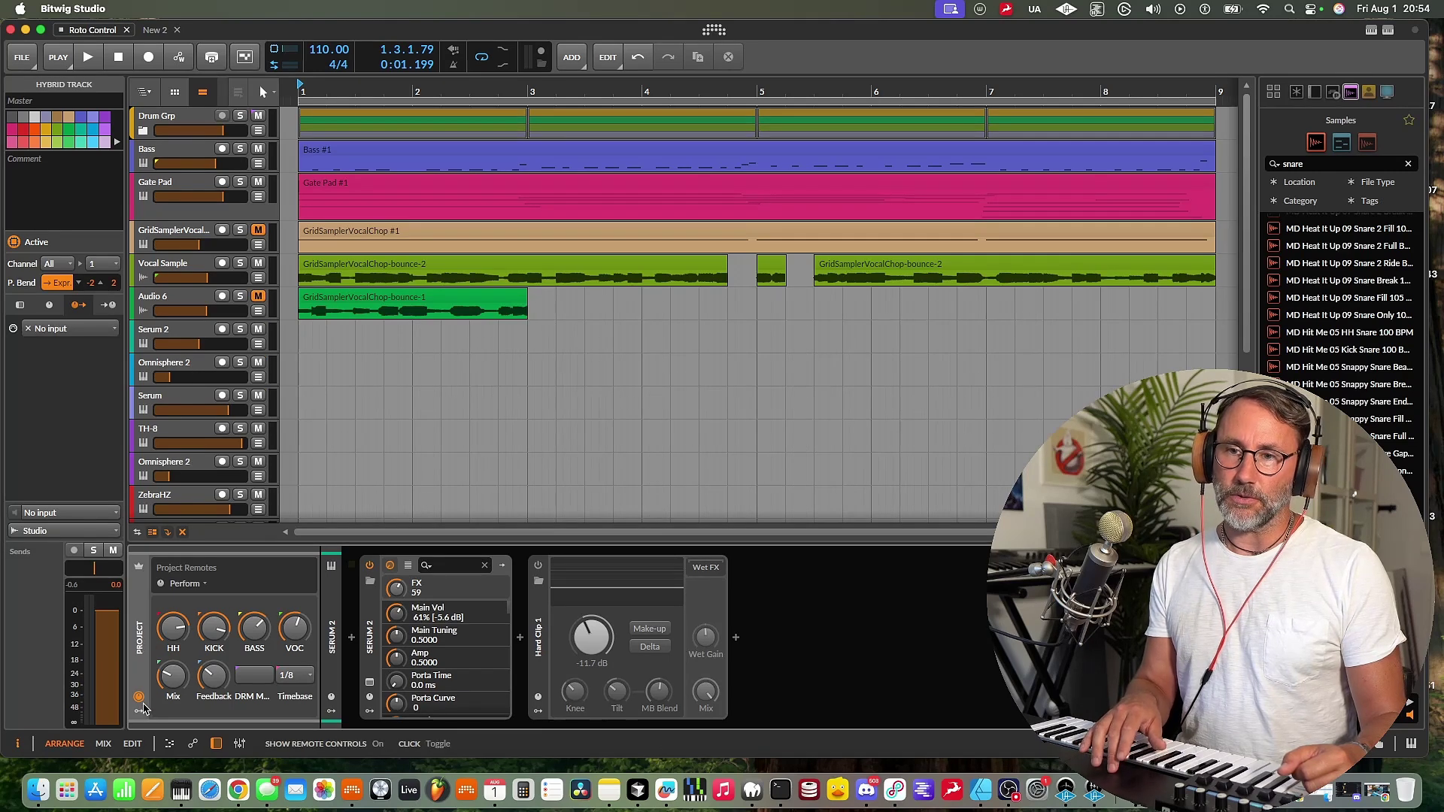
Step: Hide the project's remote controls in the device area
left_click(140, 700)
left_click(139, 701)
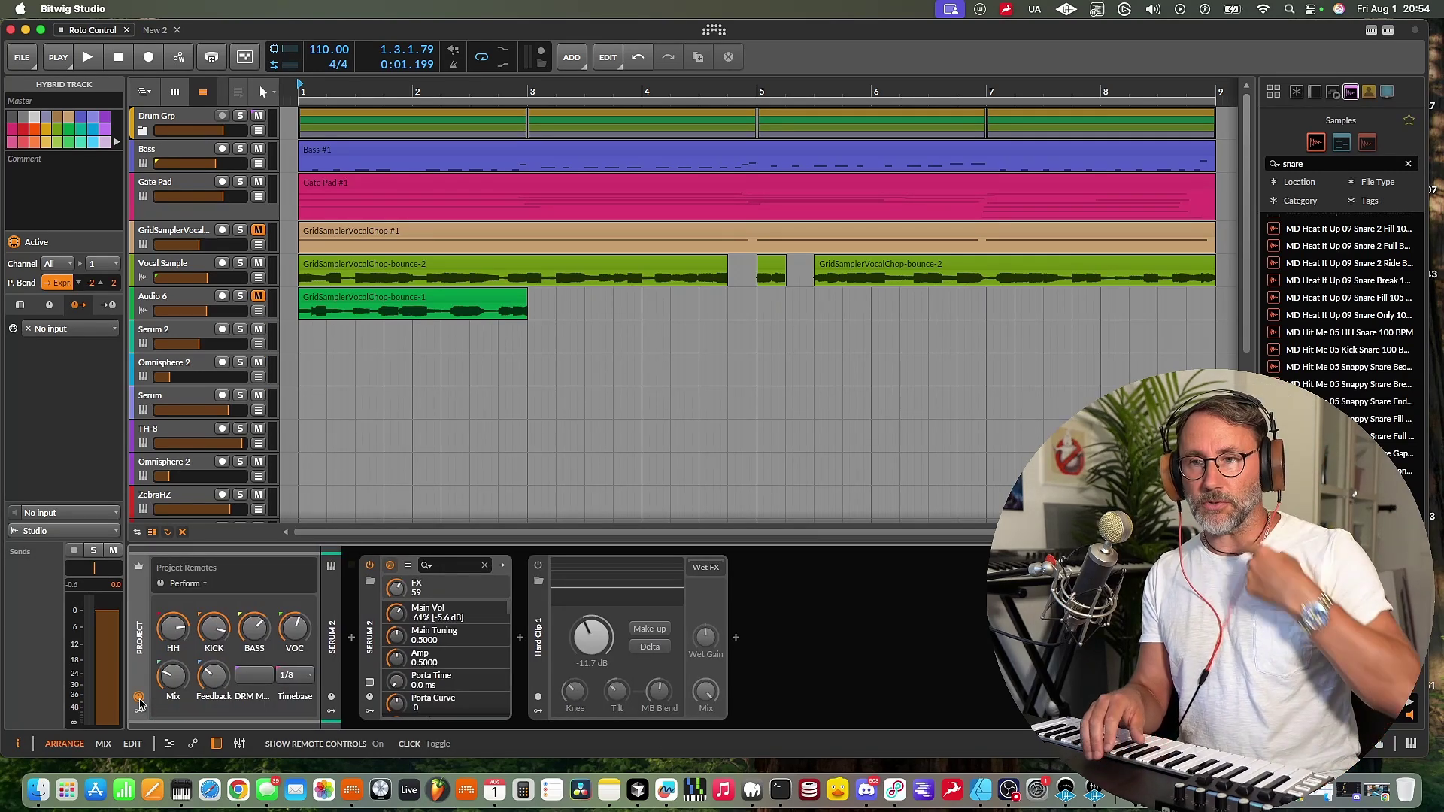
left_click(139, 700)
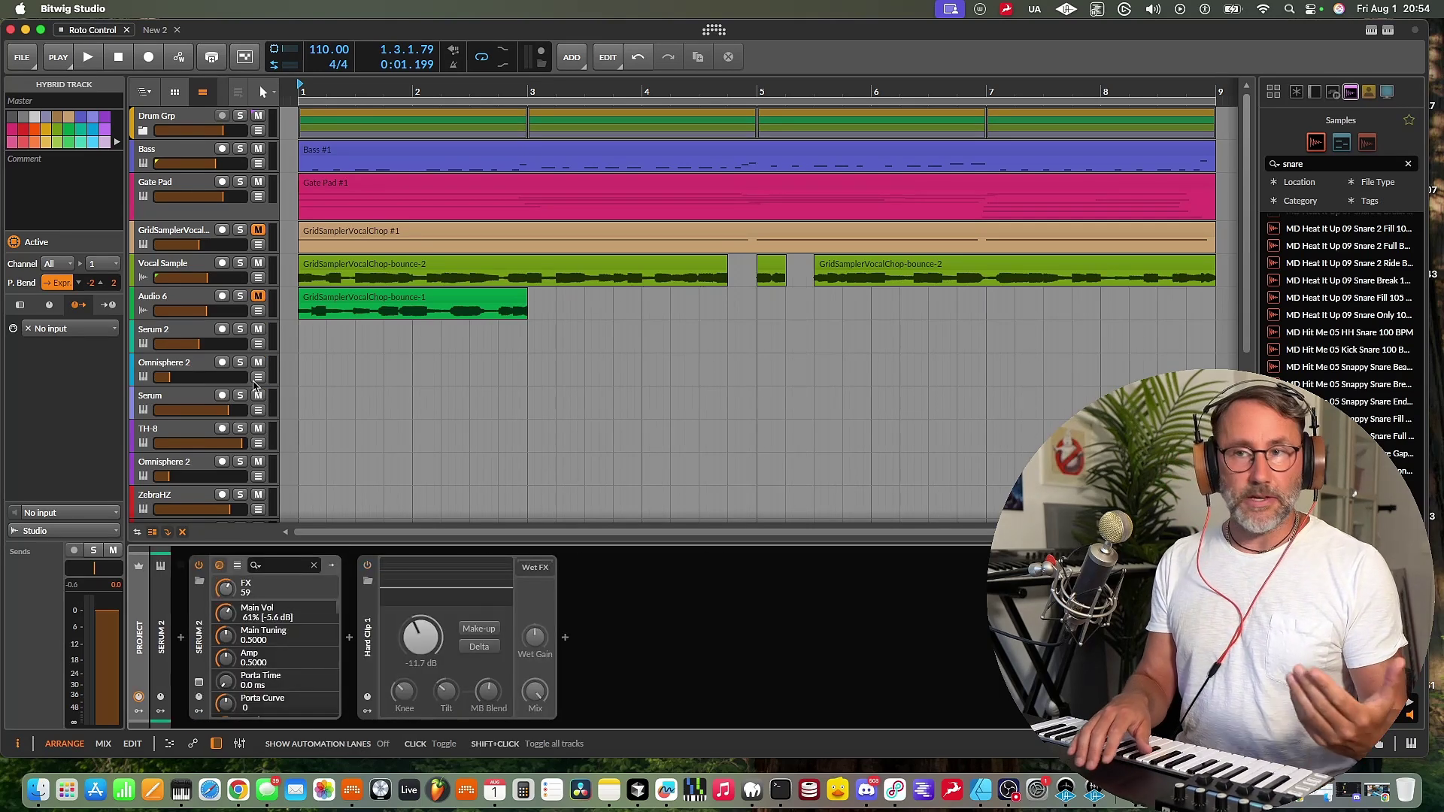
Step: Select the Audio 6, Vocal Sample and GridSamplerVocalChop tracks in turn, and show the project remote controls
left_click(190, 301)
left_click(187, 273)
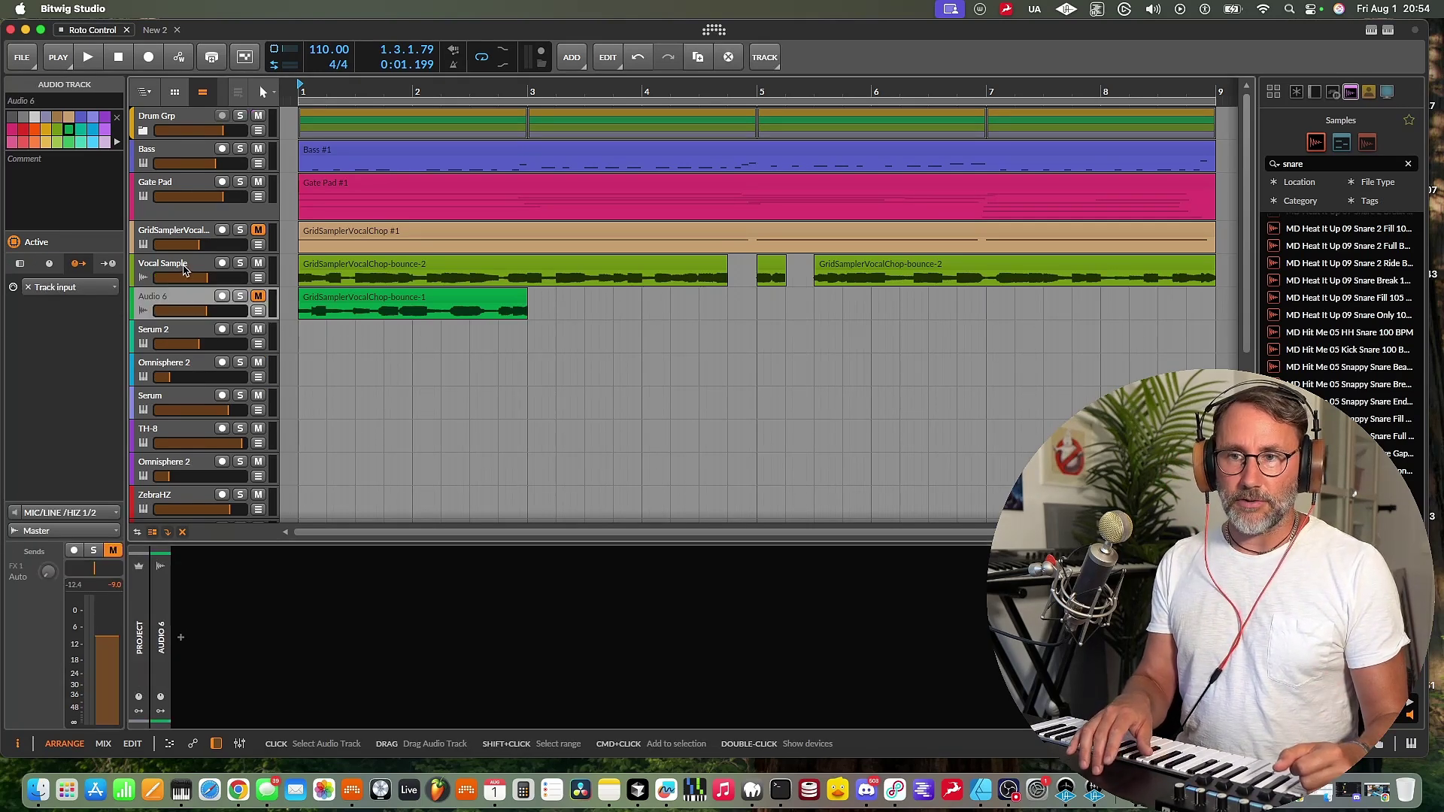
left_click(187, 243)
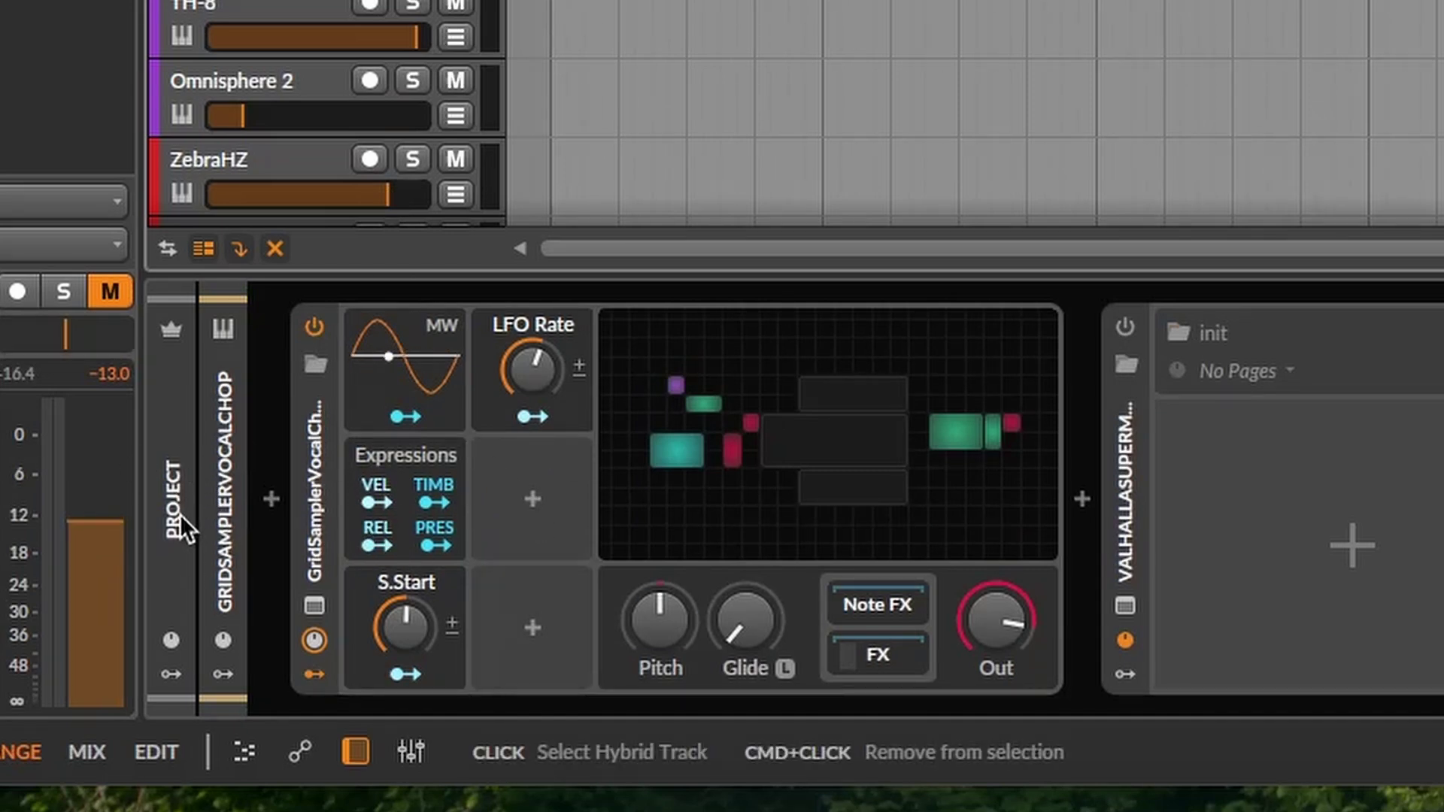
left_click(171, 640)
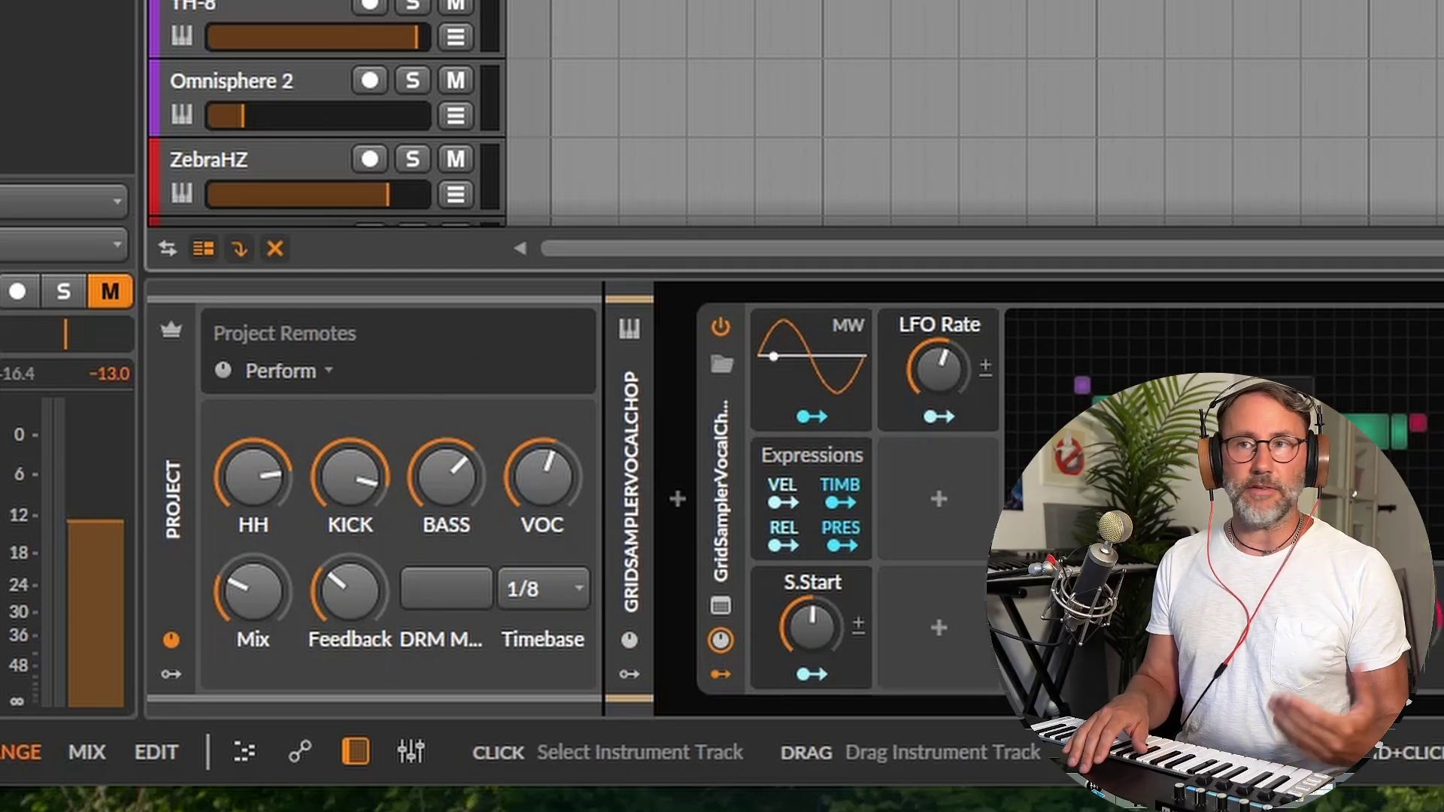
Step: Select the Bass track and examine the list of available project remote pages
key("Down")
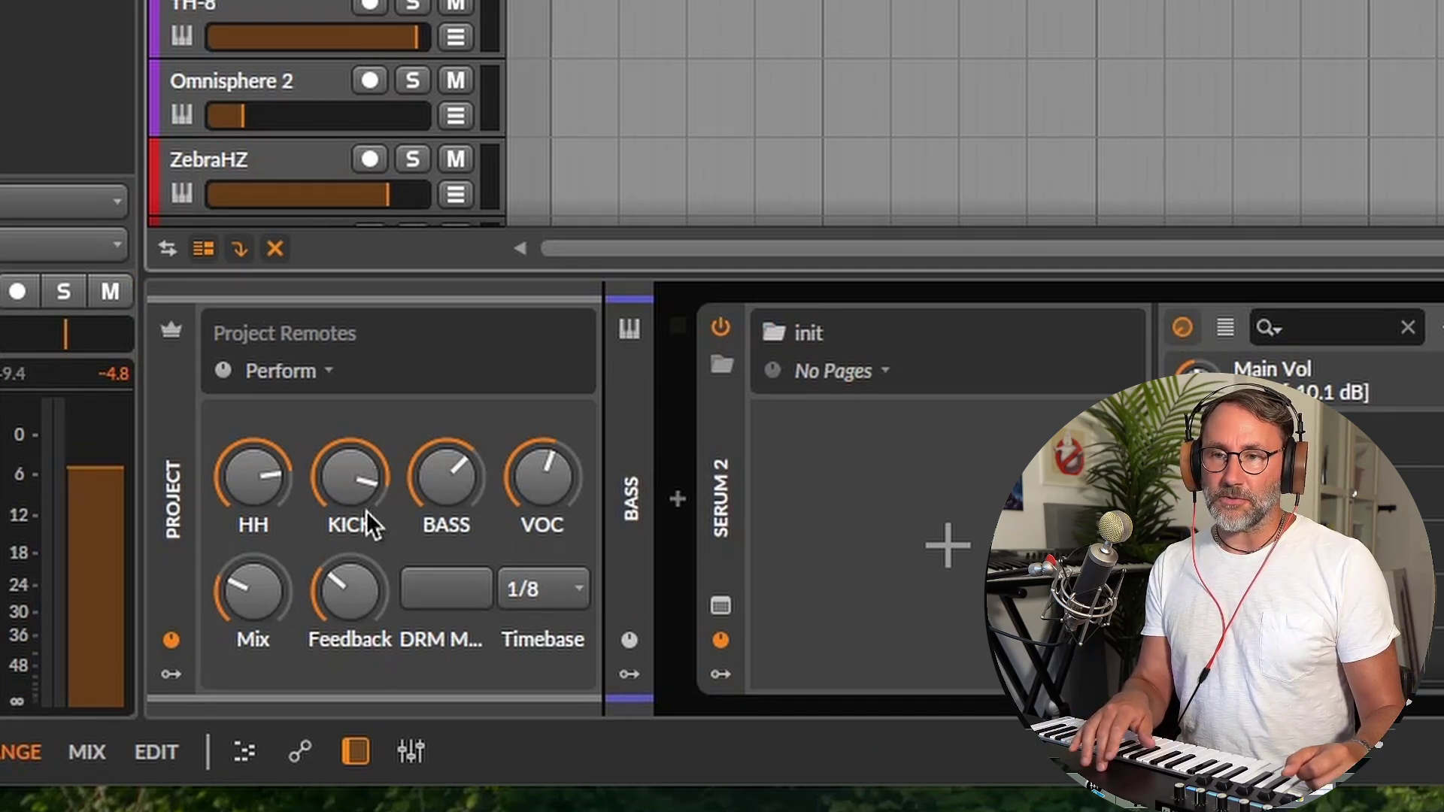
left_click(499, 534)
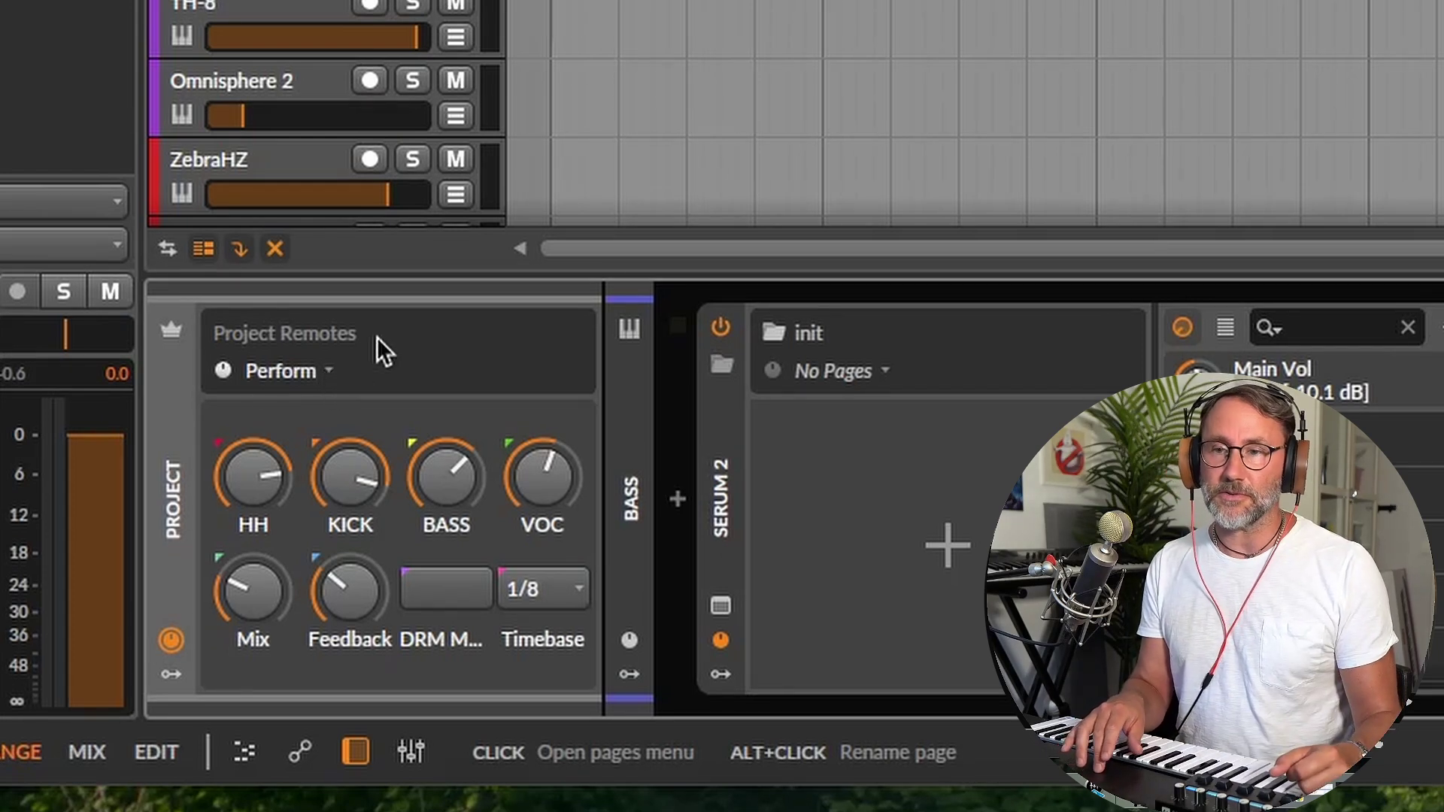
left_click(329, 375)
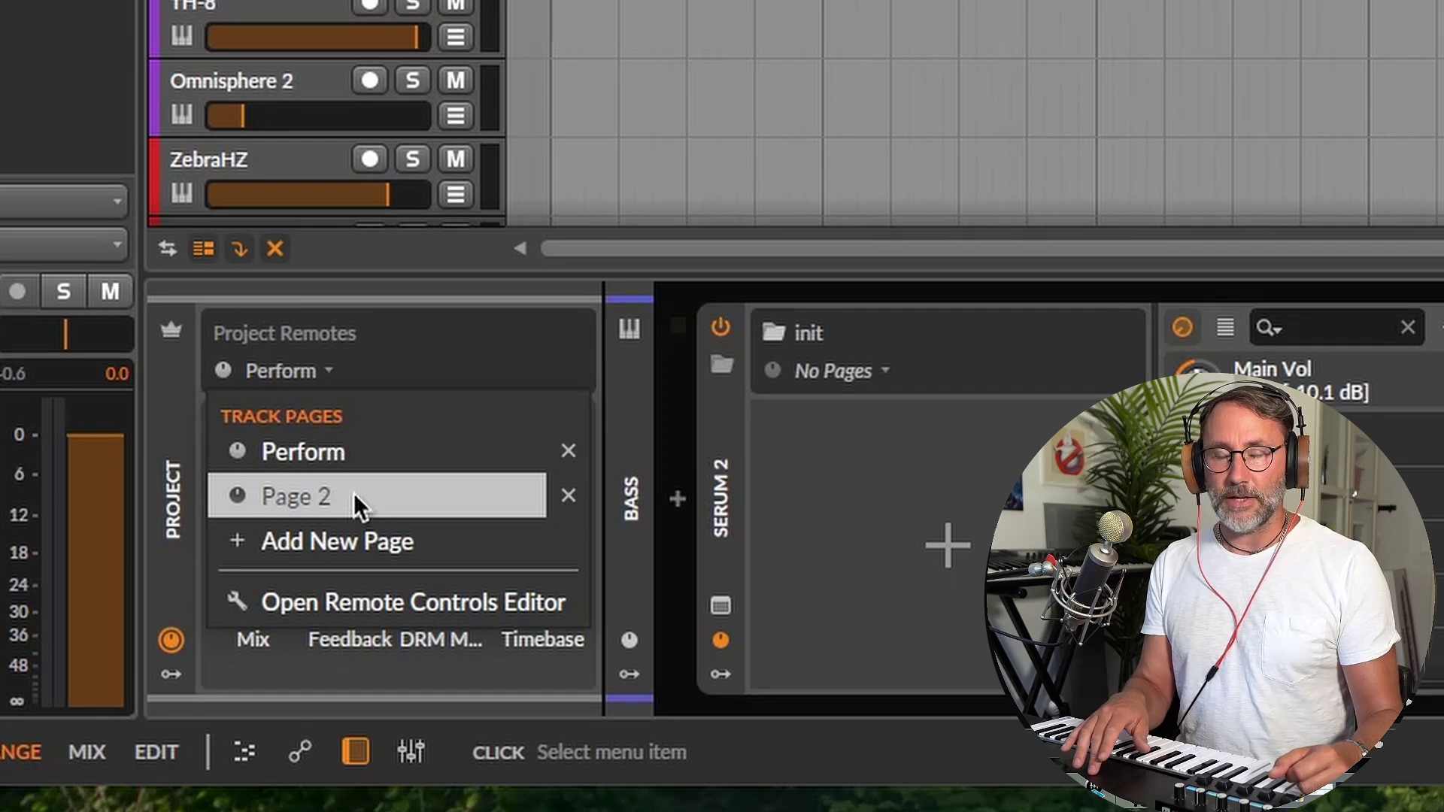
left_click(184, 389)
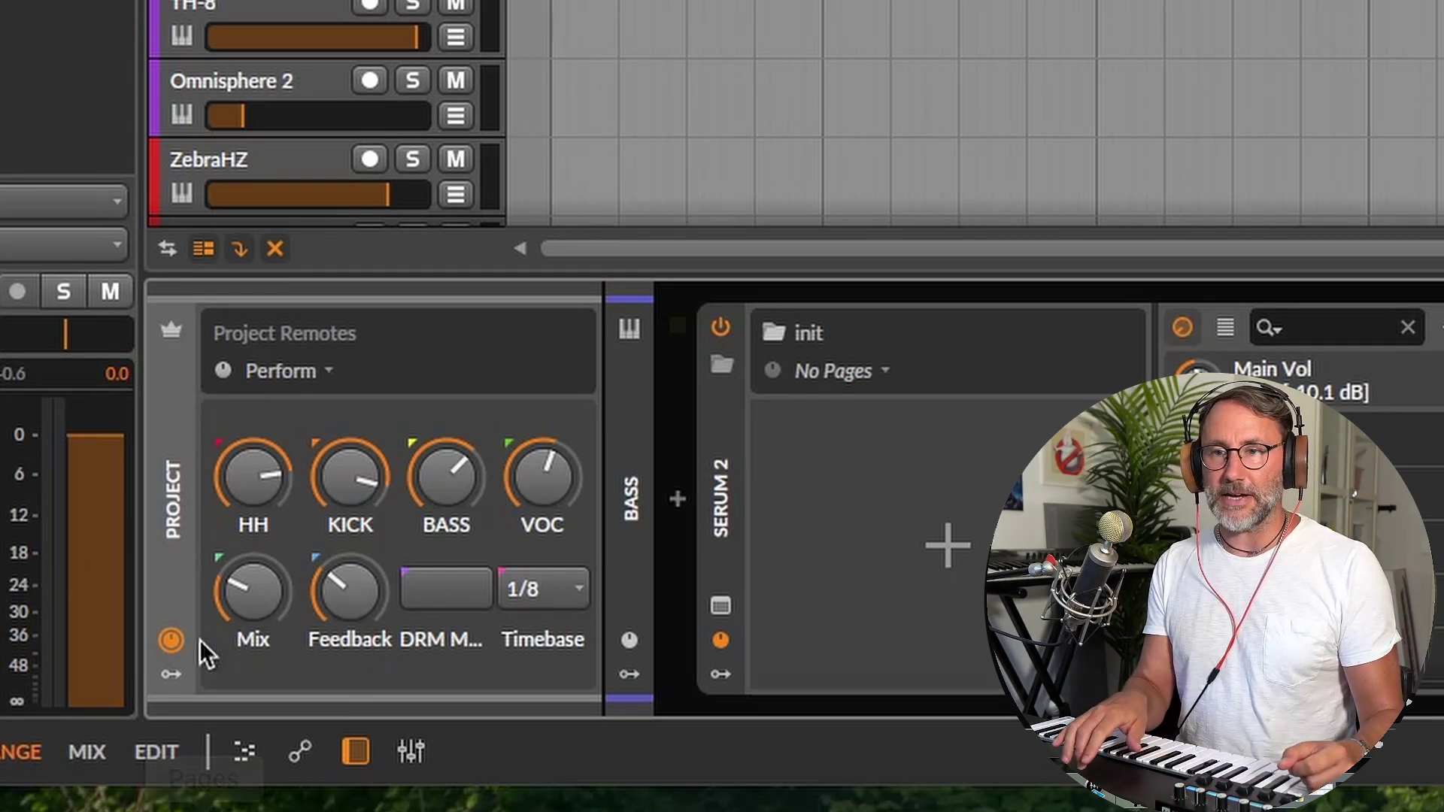
scroll(827, 113, "down", 5)
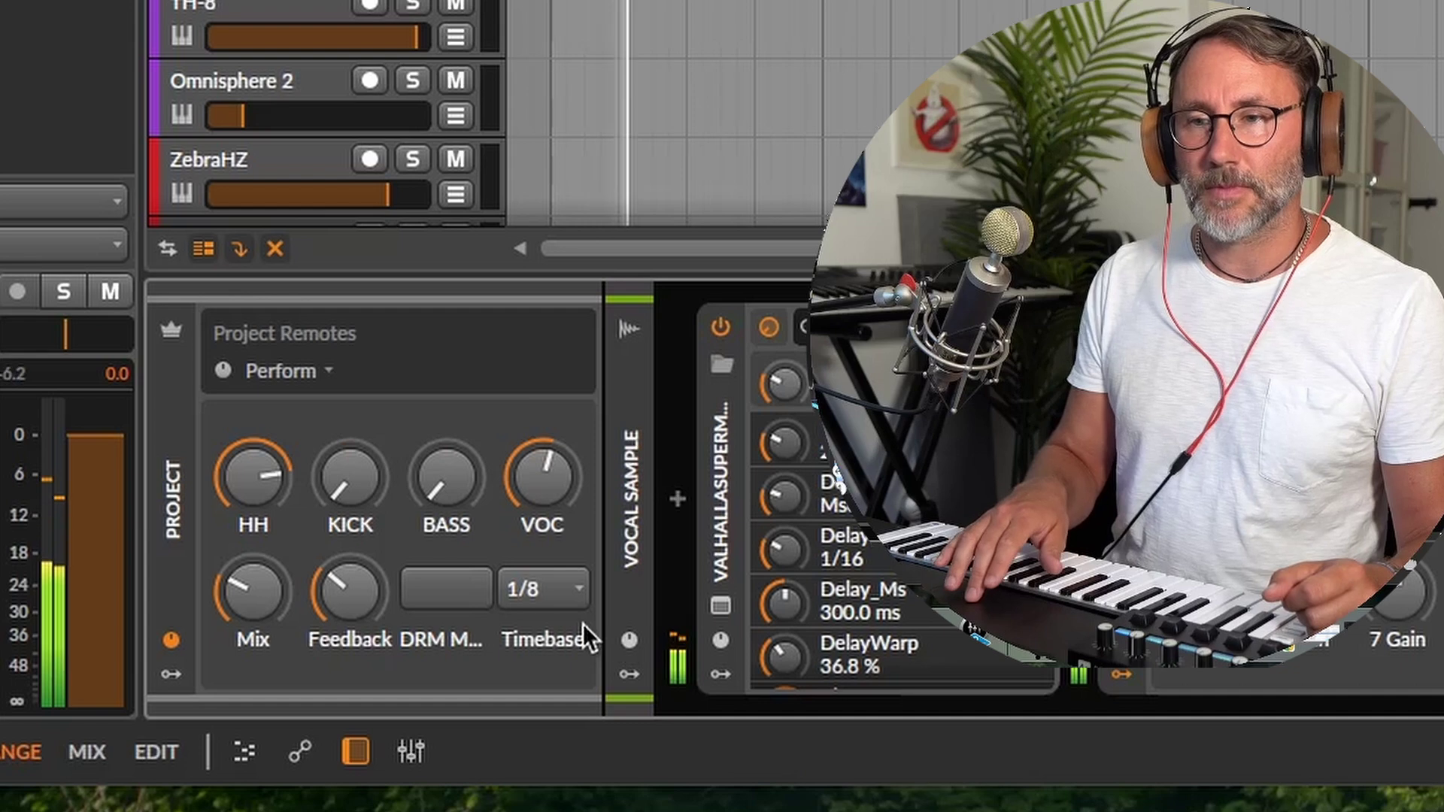
Step: Set the Timebase project remote to 1/16 and raise the Mix remote
left_click(575, 588)
left_click(562, 465)
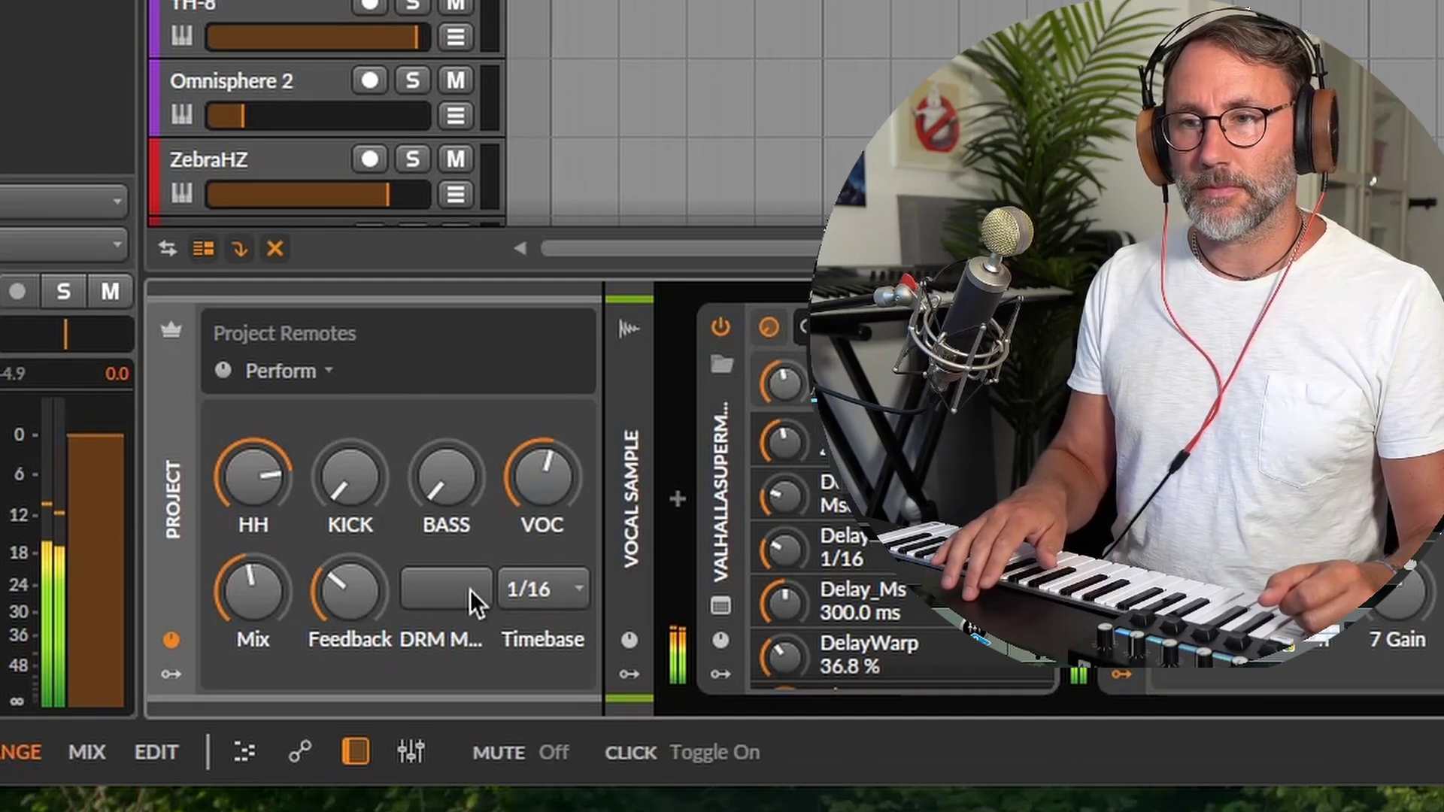
left_click_drag(241, 599, 278, 602)
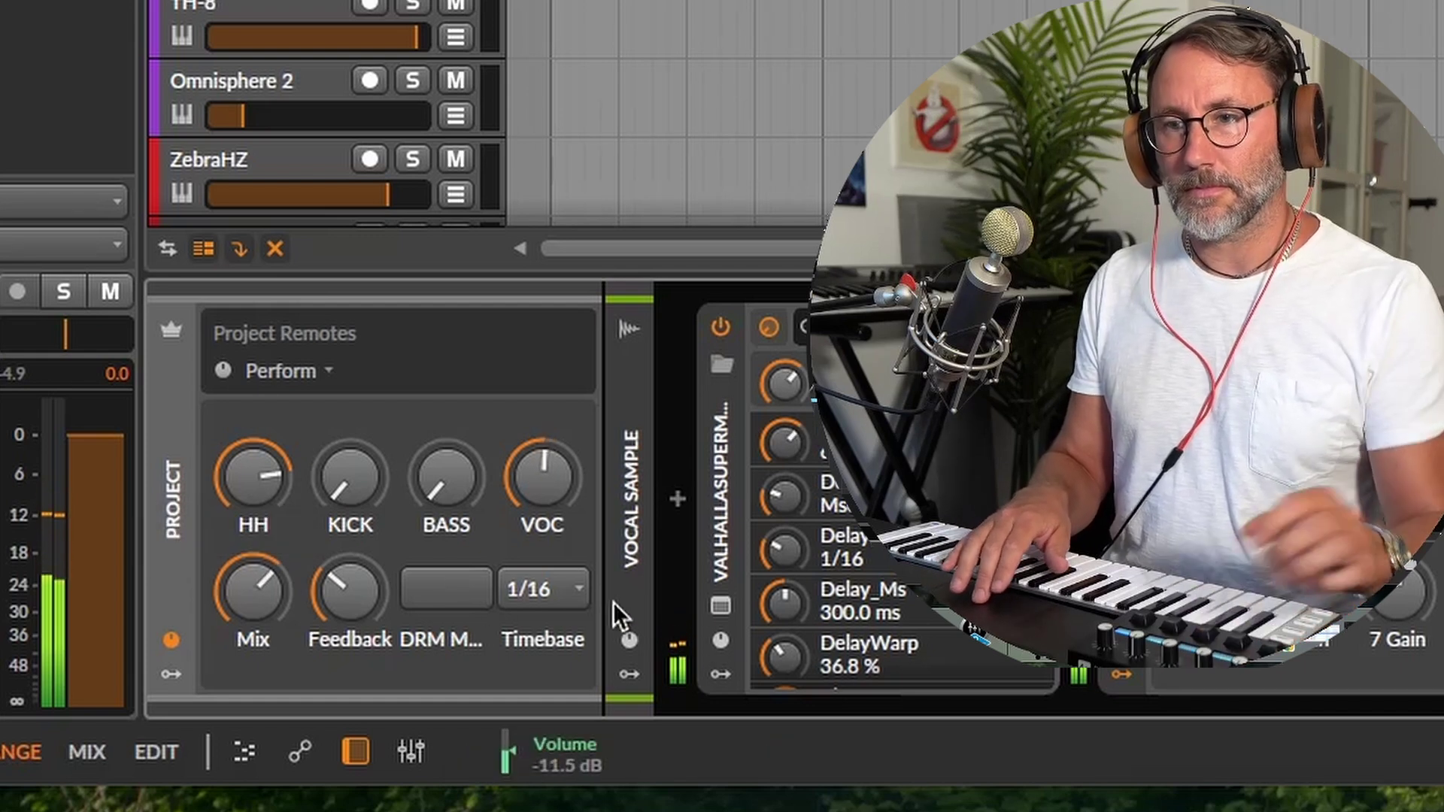
Step: Switch the Timebase project remote to 1/8 and back to 1/16, and turn the Mix remote down low
left_click(565, 587)
left_click(550, 430)
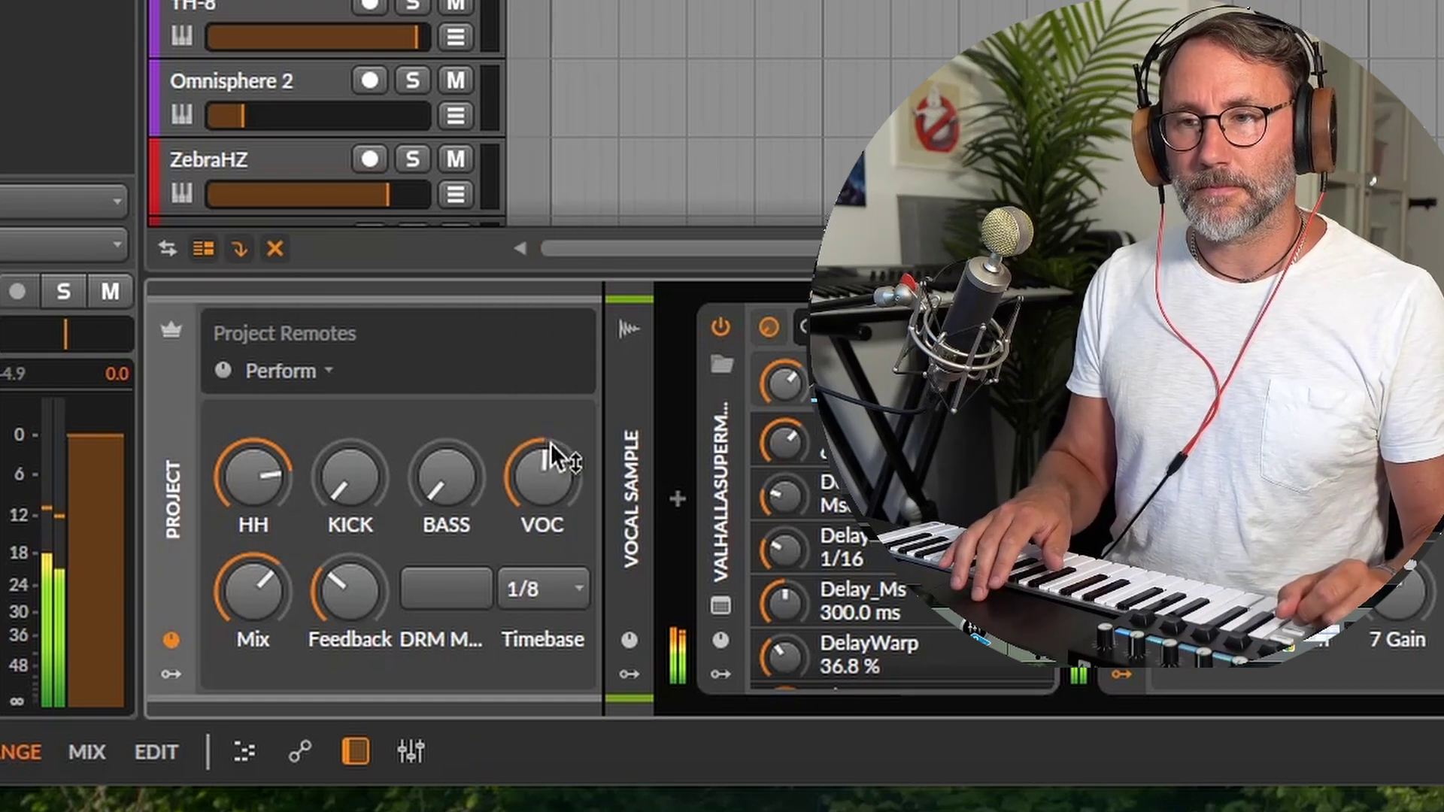
left_click(531, 585)
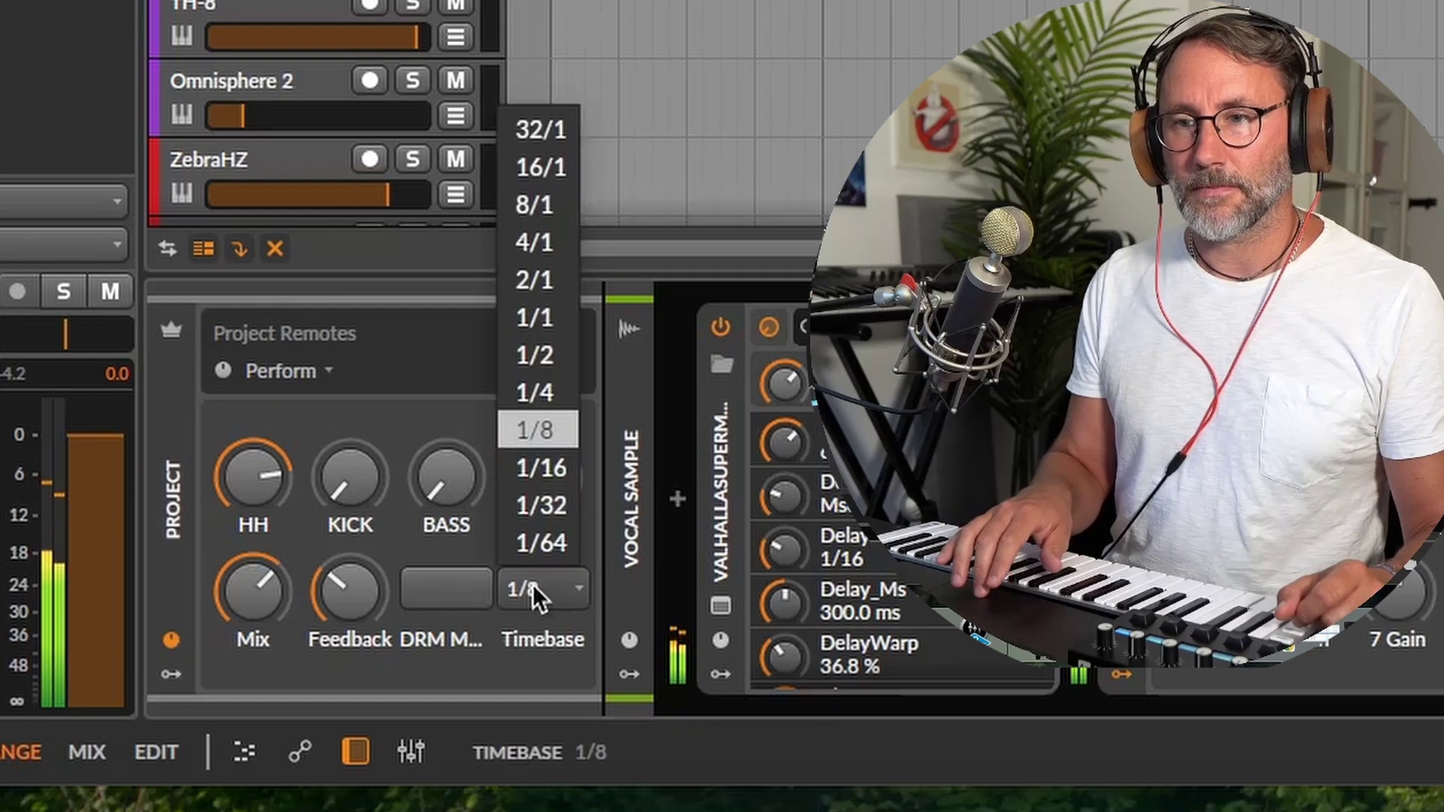
left_click(549, 476)
left_click_drag(264, 586, 264, 647)
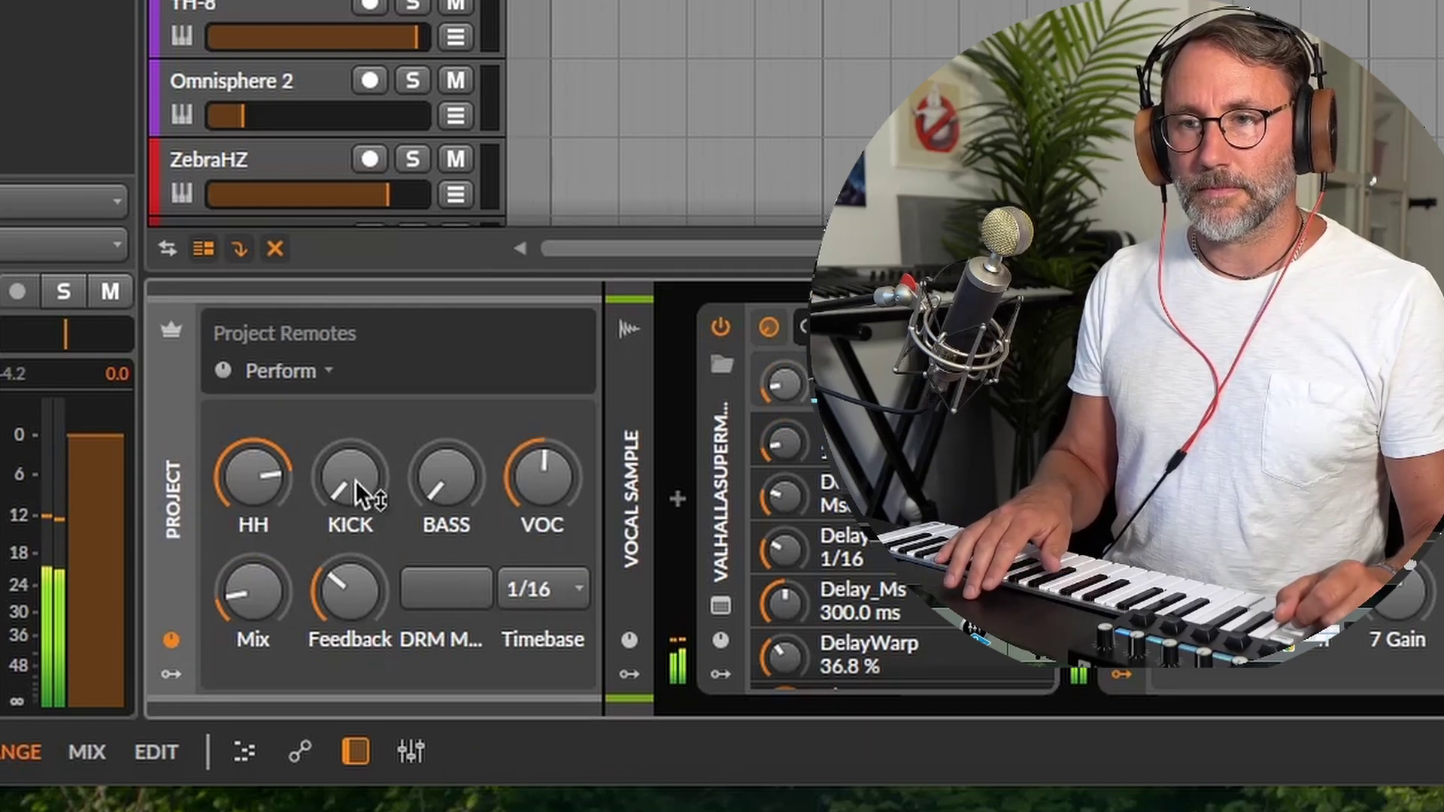
Step: Raise the KICK project remote and set the Timebase remote to 1/8
left_click_drag(360, 491, 360, 434)
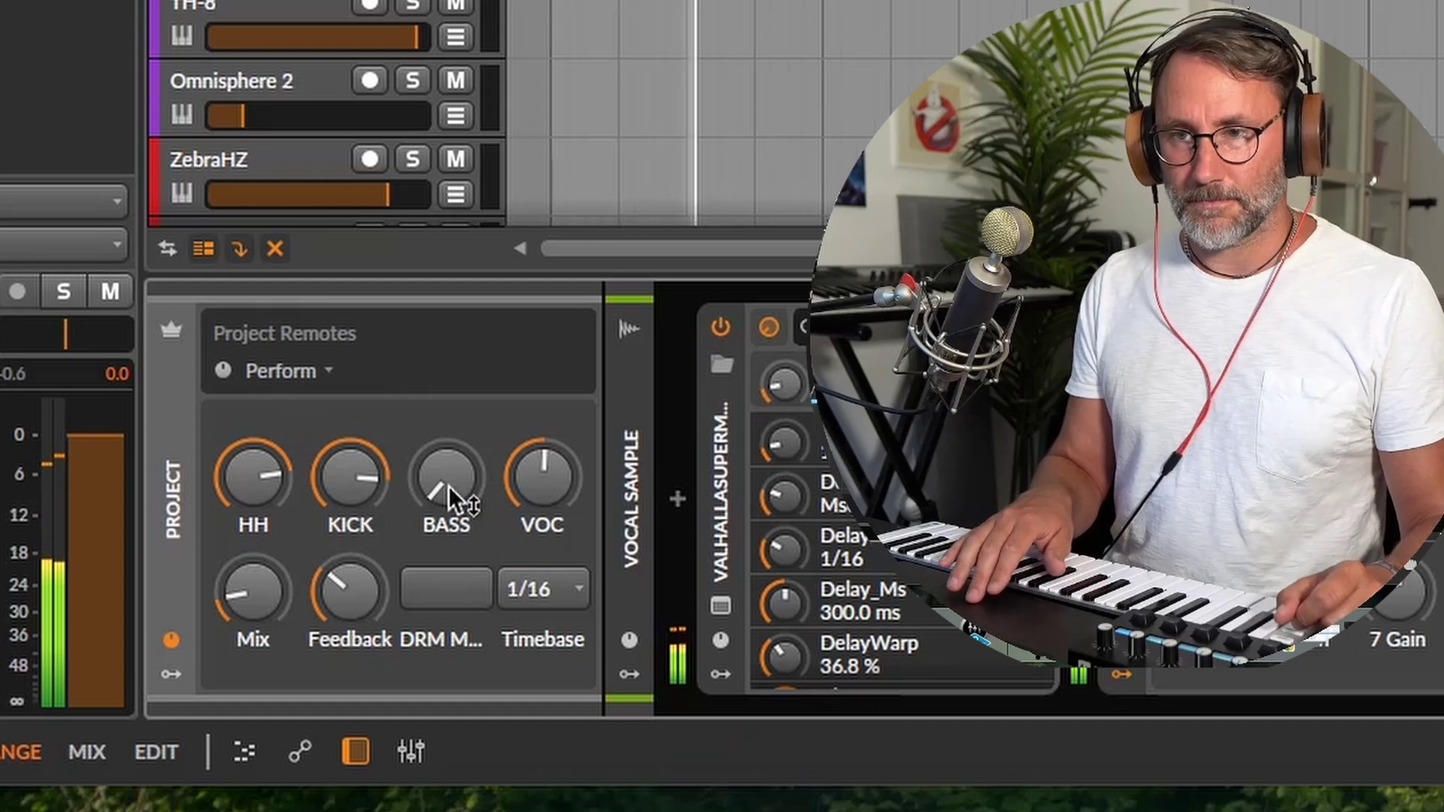
left_click(567, 589)
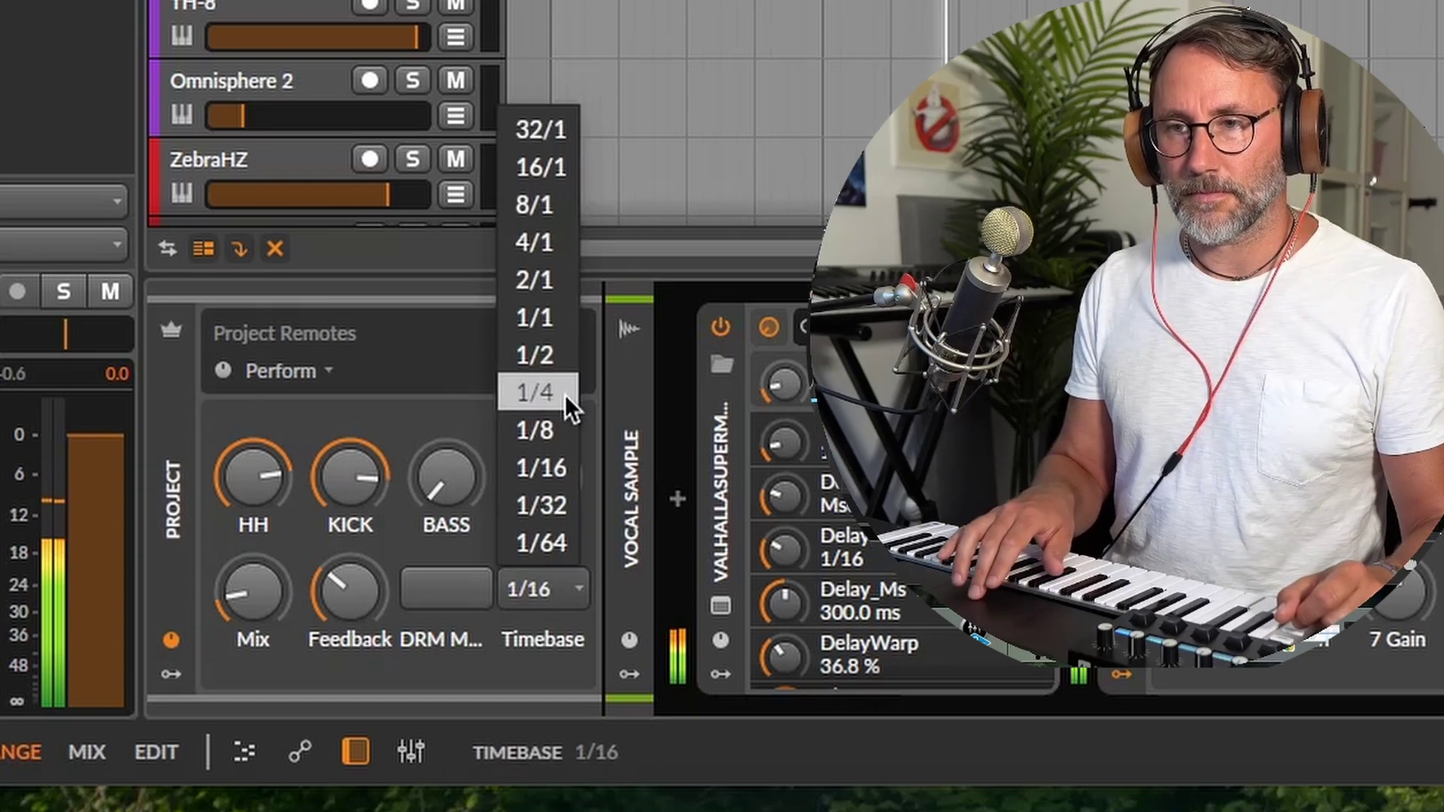
left_click(564, 429)
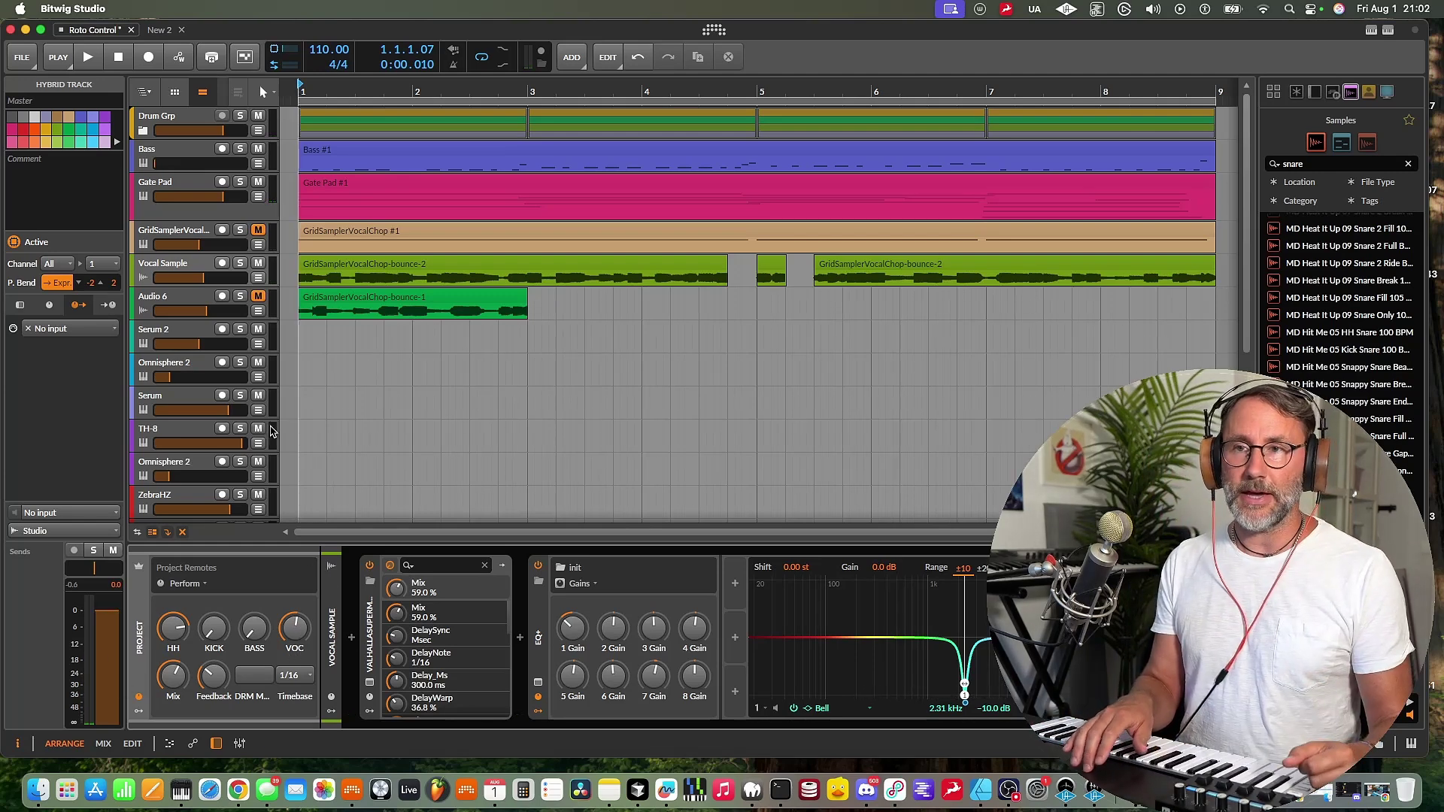
Step: Select the Audio 6, Serum 2 and Omnisphere 2 tracks in turn to compare their device areas with the project remotes
left_click(185, 300)
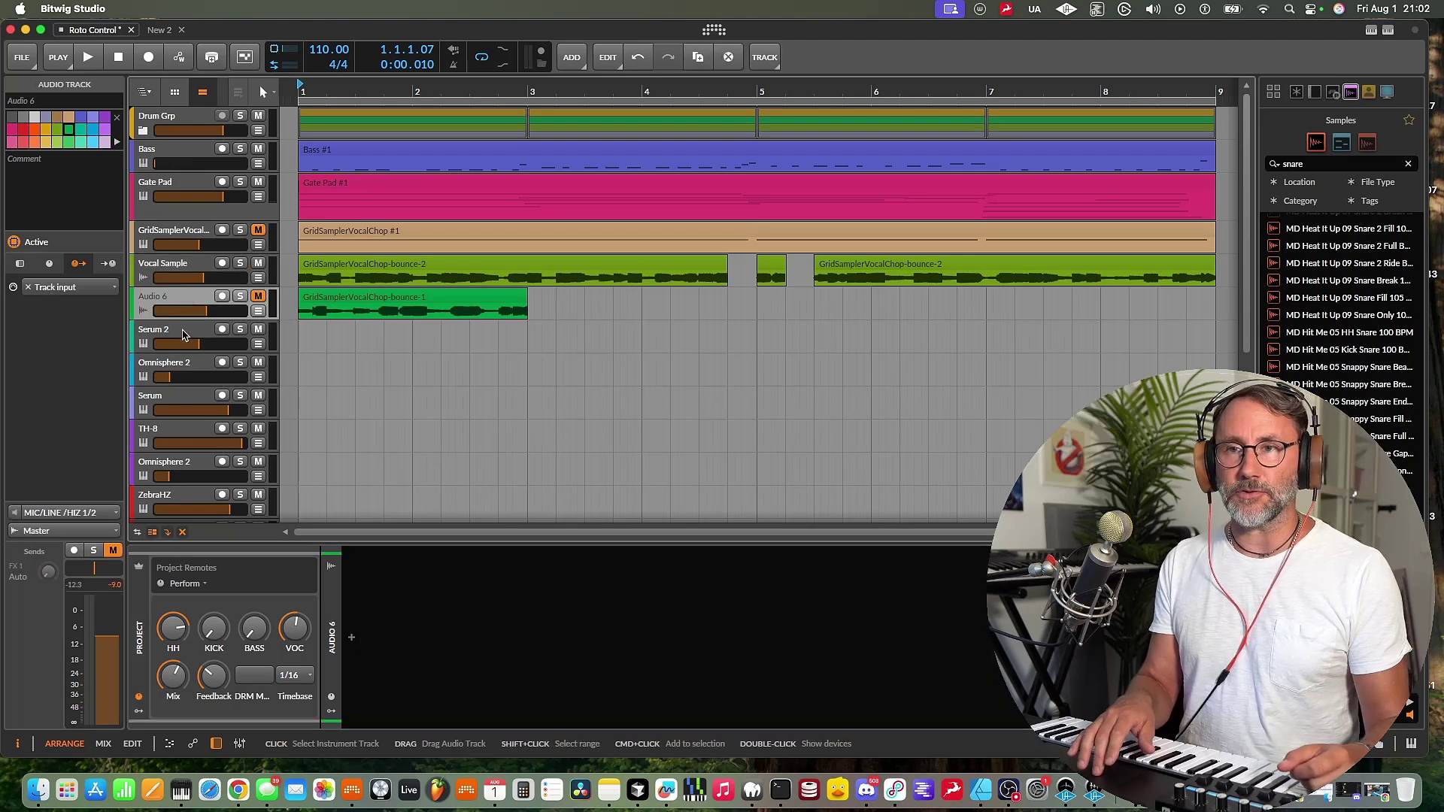
left_click(186, 336)
left_click(201, 367)
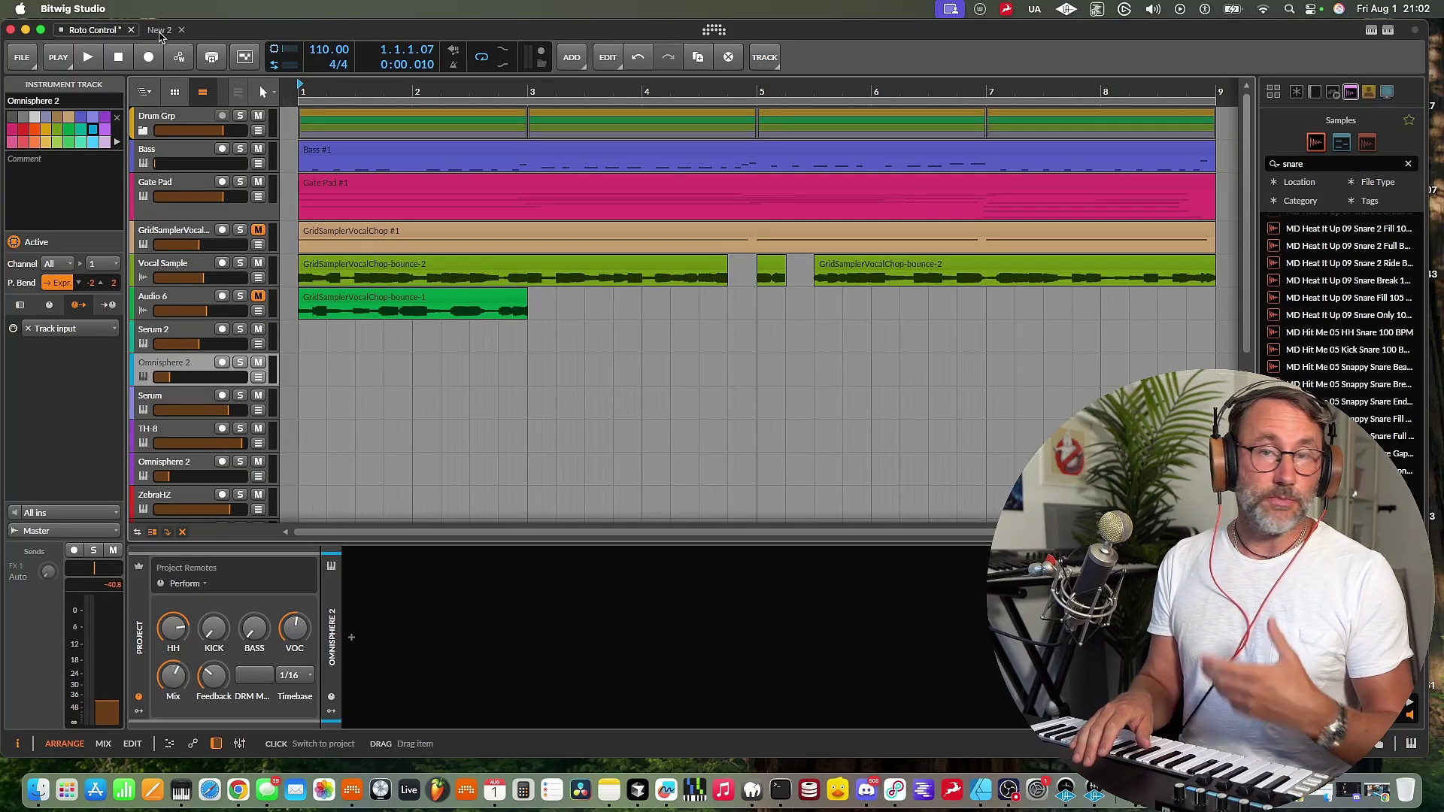
Step: Check the project remotes area in the New 2 project and return to the Roto Control project
left_click(160, 30)
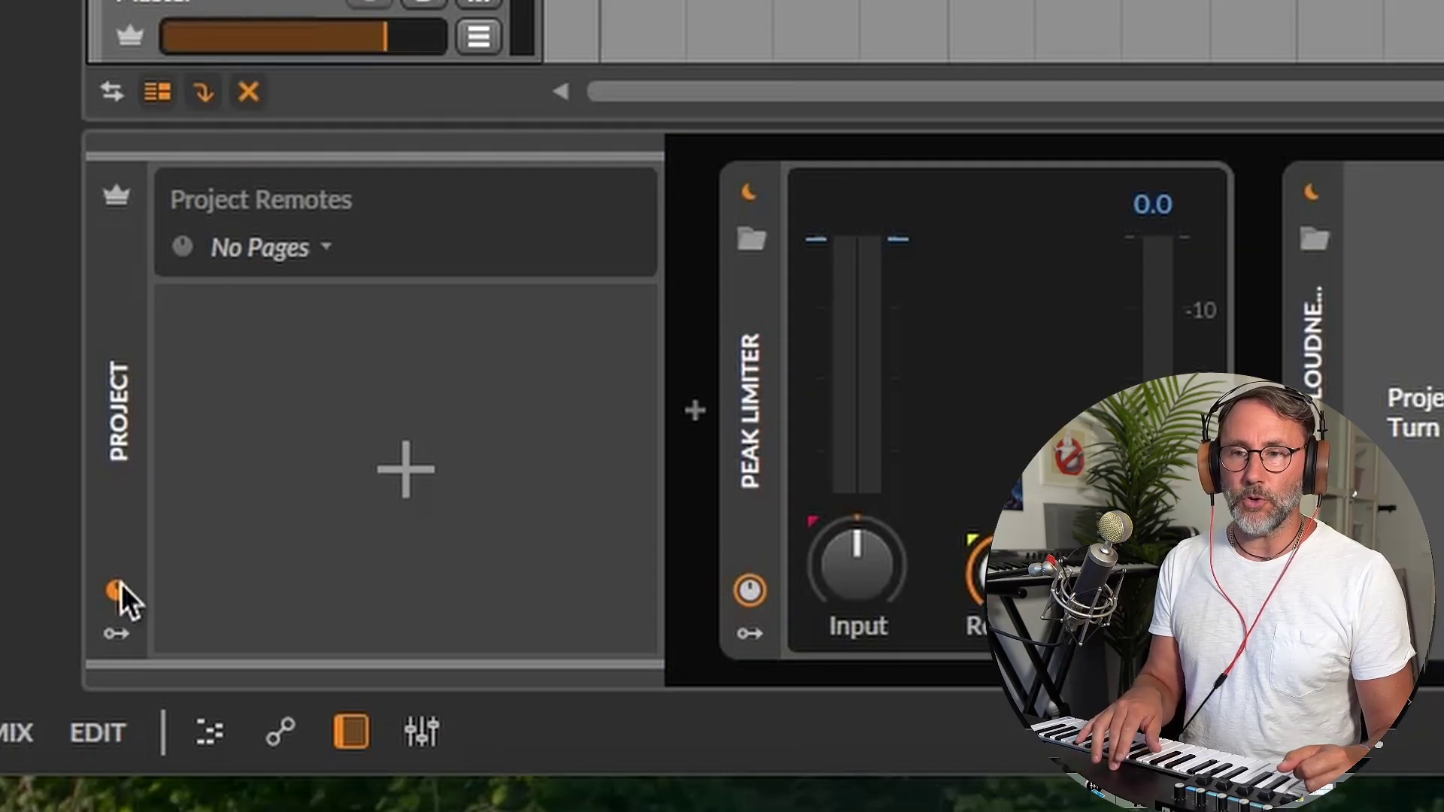
left_click(114, 589)
left_click(114, 590)
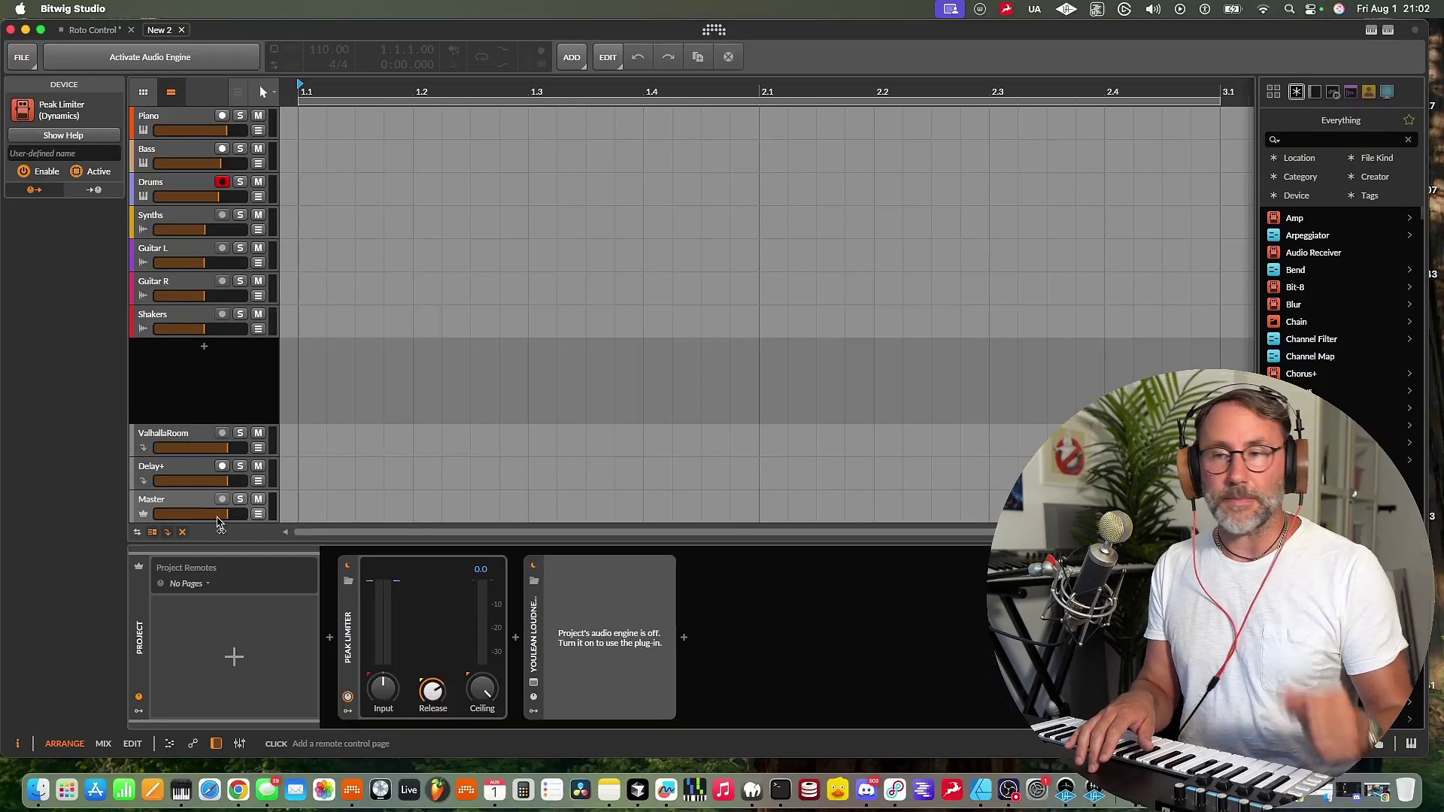
left_click(74, 33)
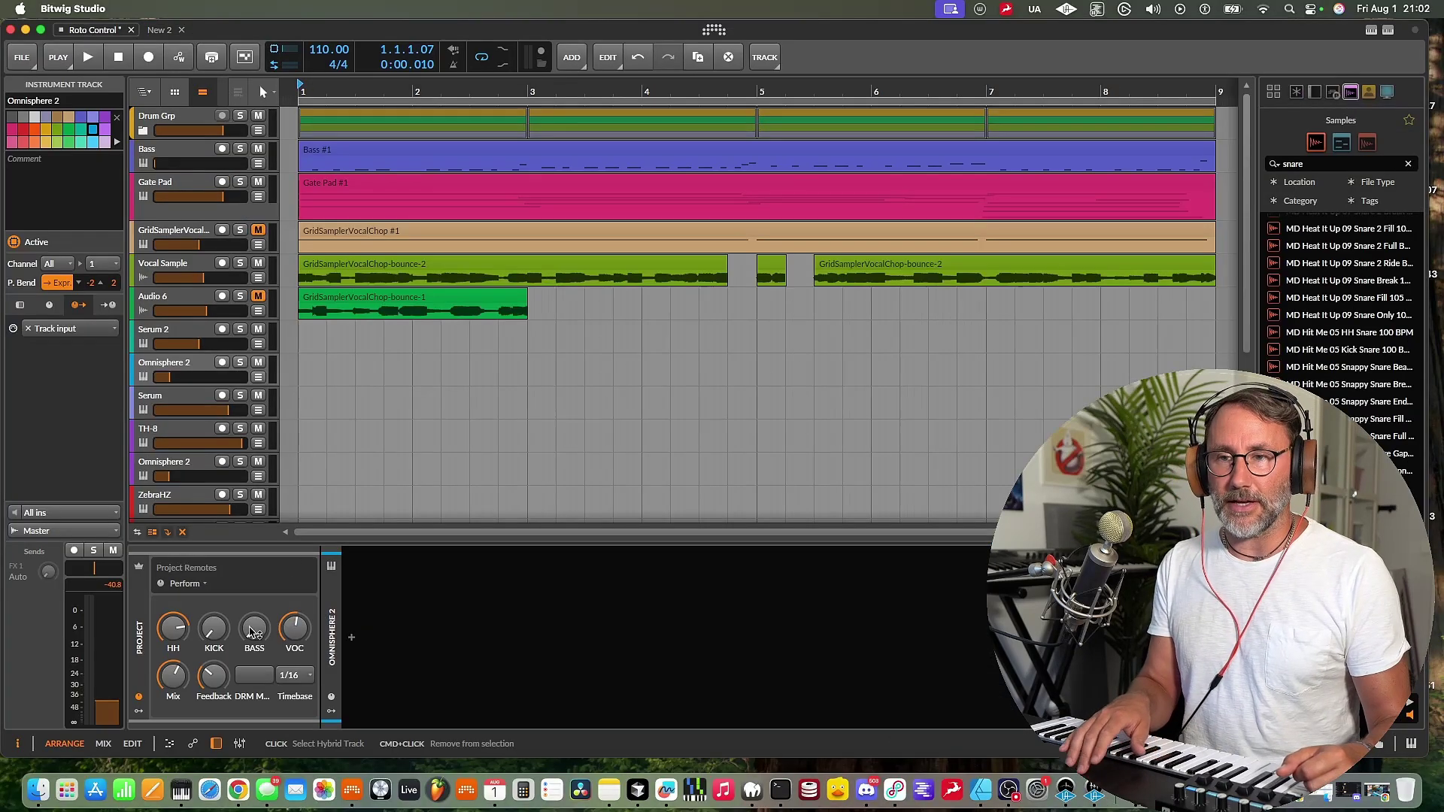
Step: Add a new page to the project remote controls
left_click(197, 584)
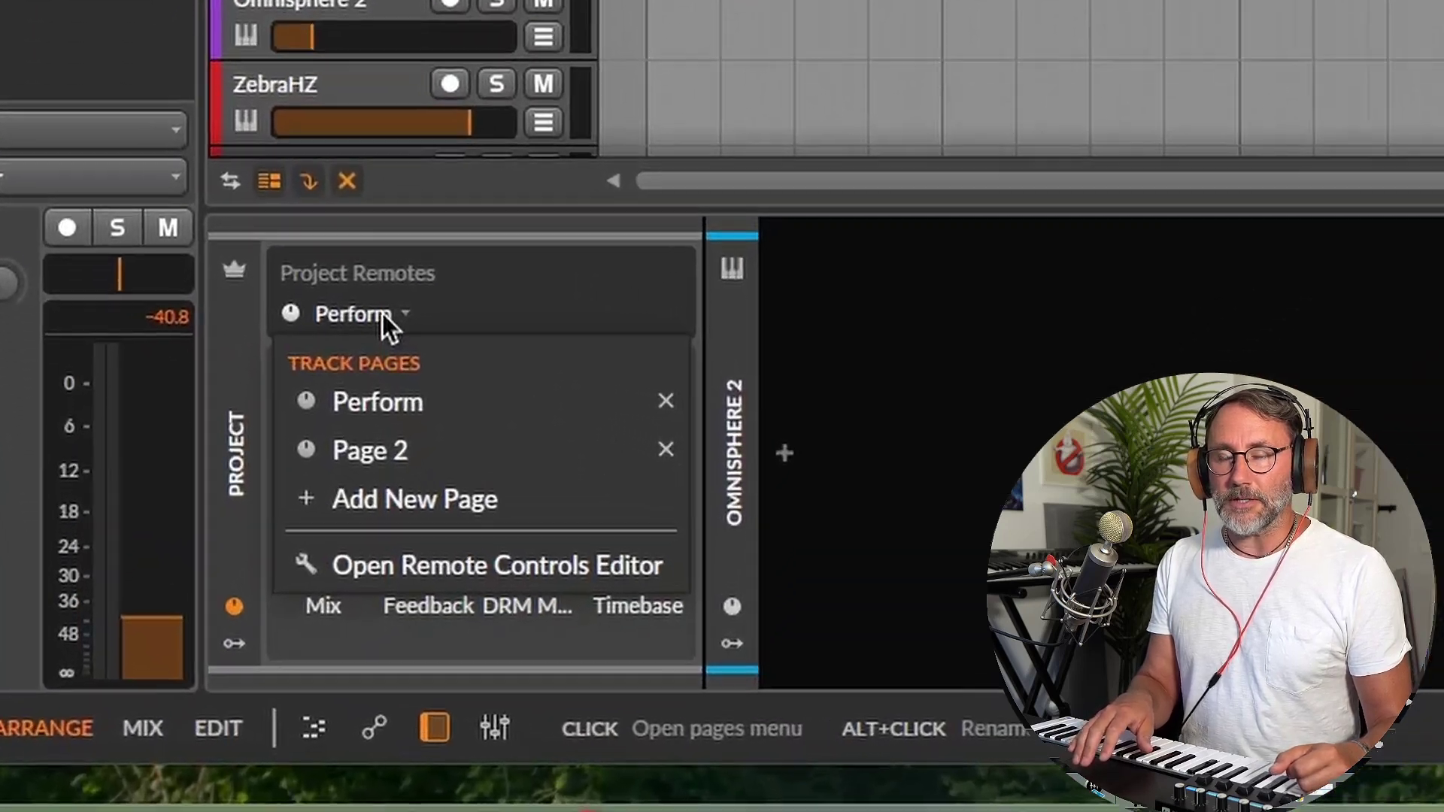
left_click(531, 285)
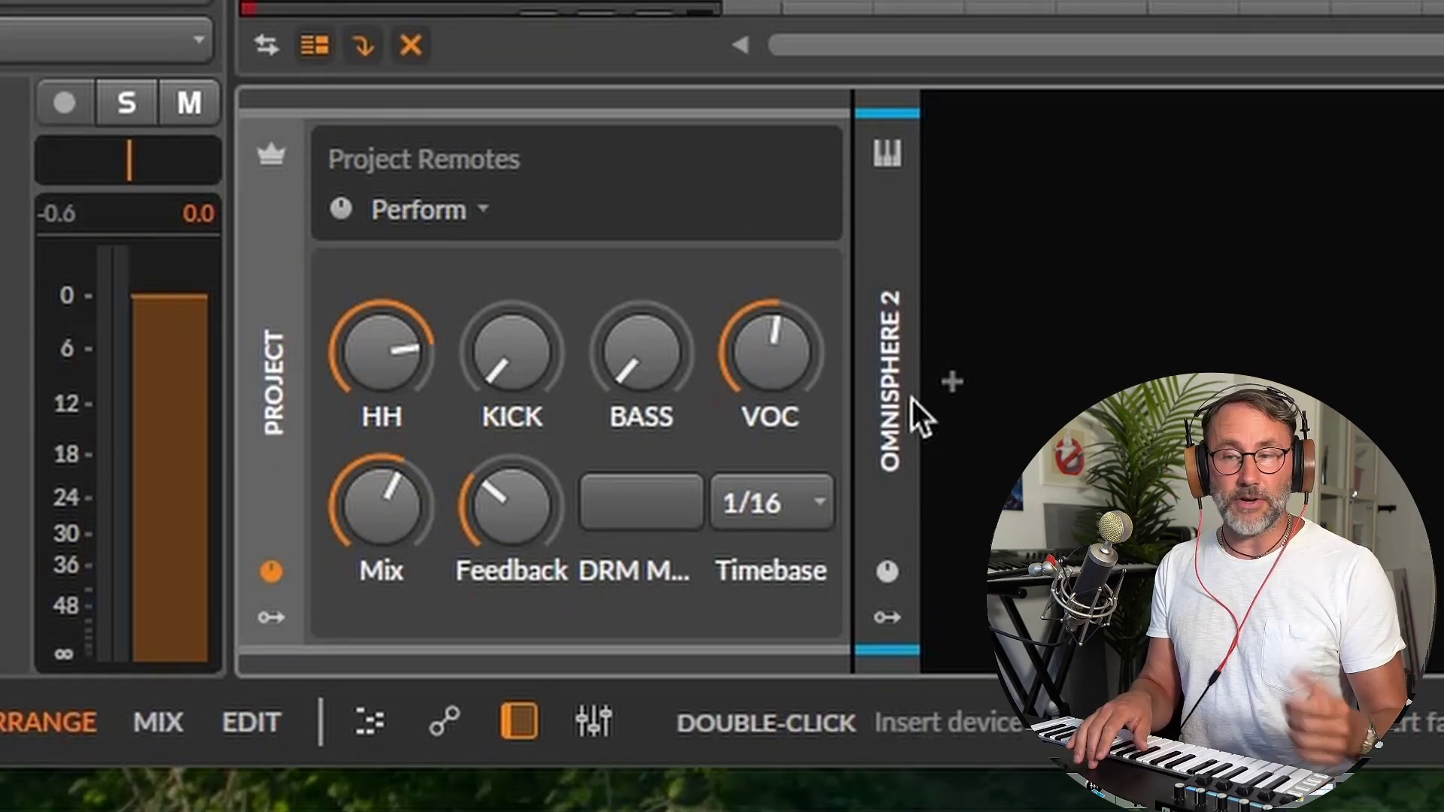
left_click(486, 214)
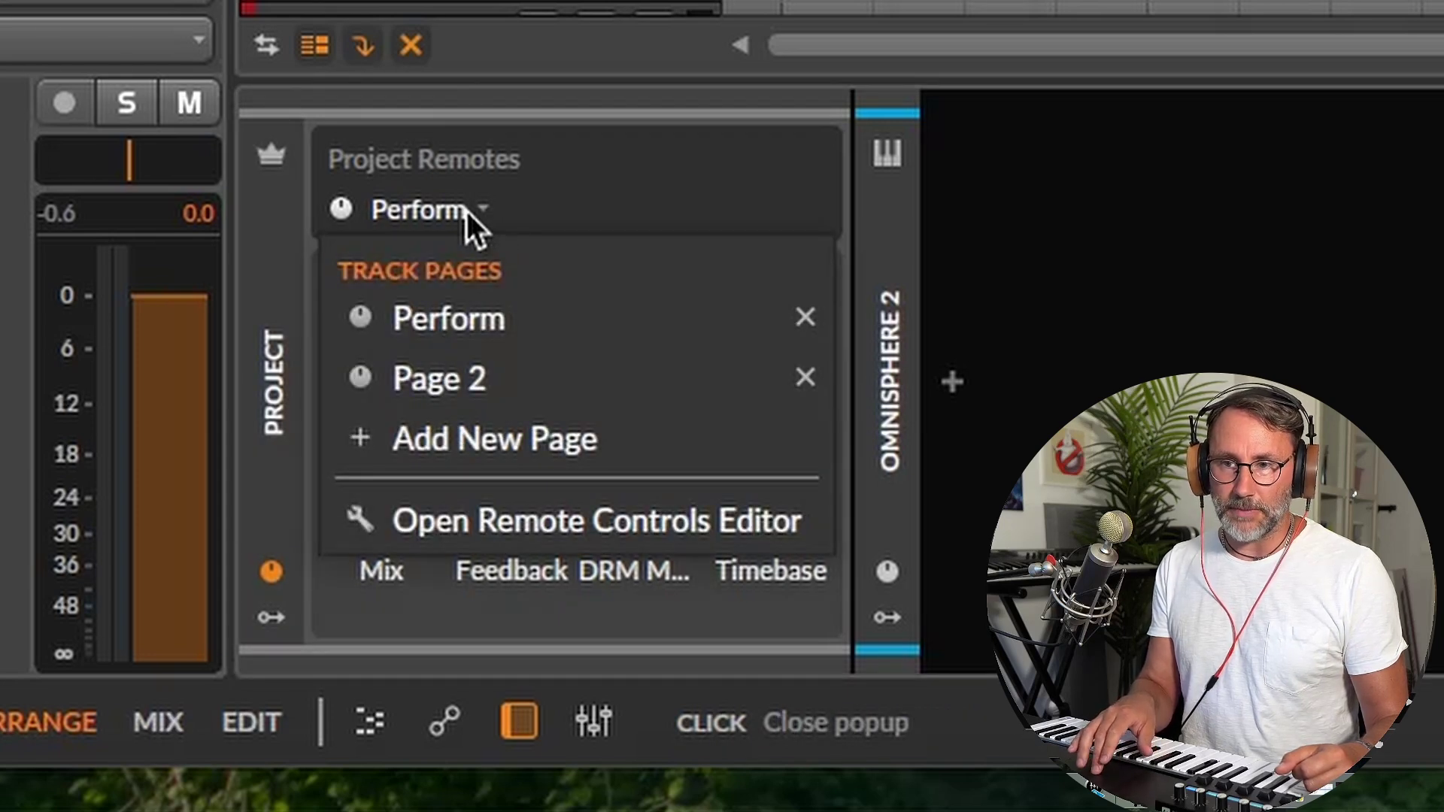
left_click(545, 444)
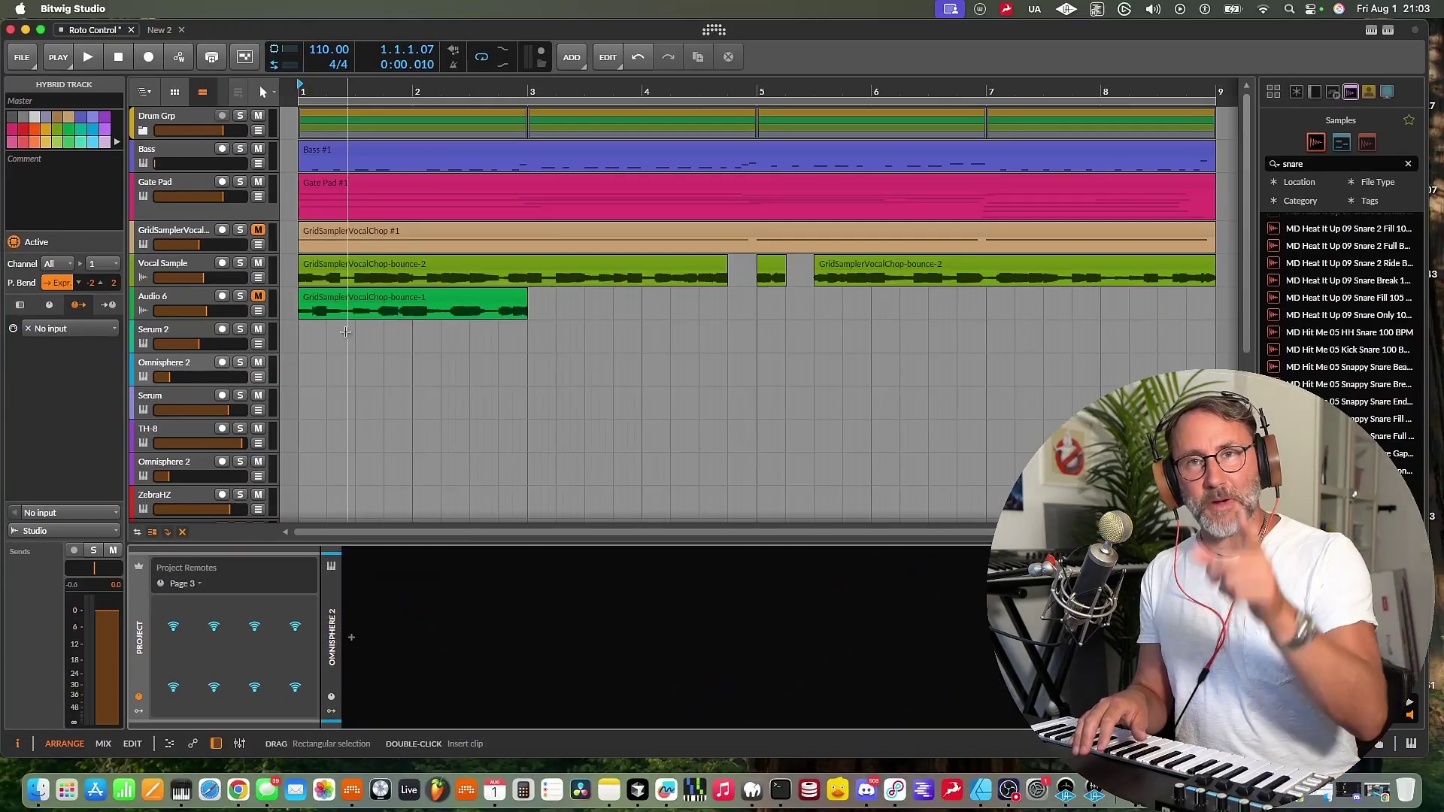
Step: Map the Drum Grp track's volume to the first slot of the new project remotes page
left_click(190, 113)
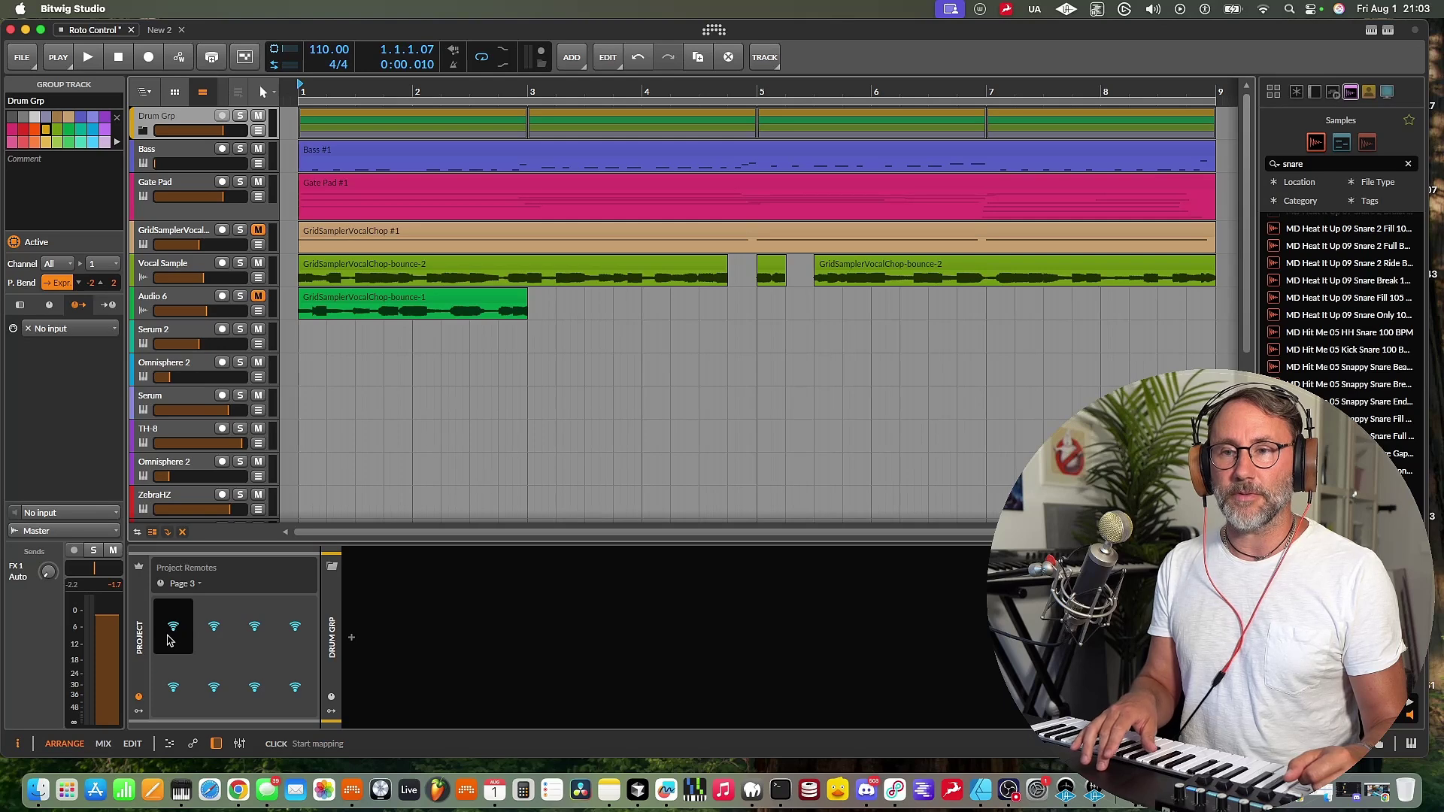
left_click(172, 638)
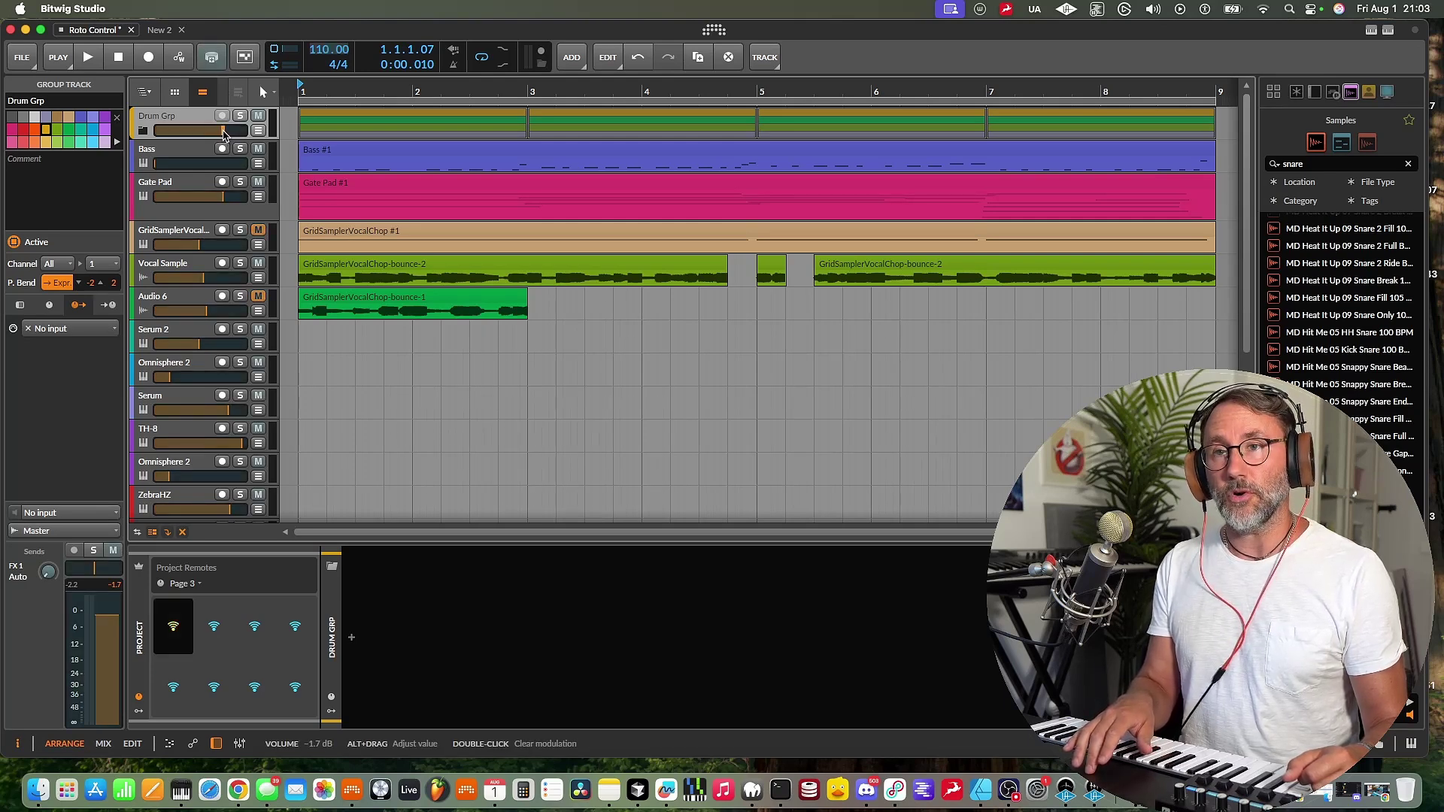
left_click(224, 134)
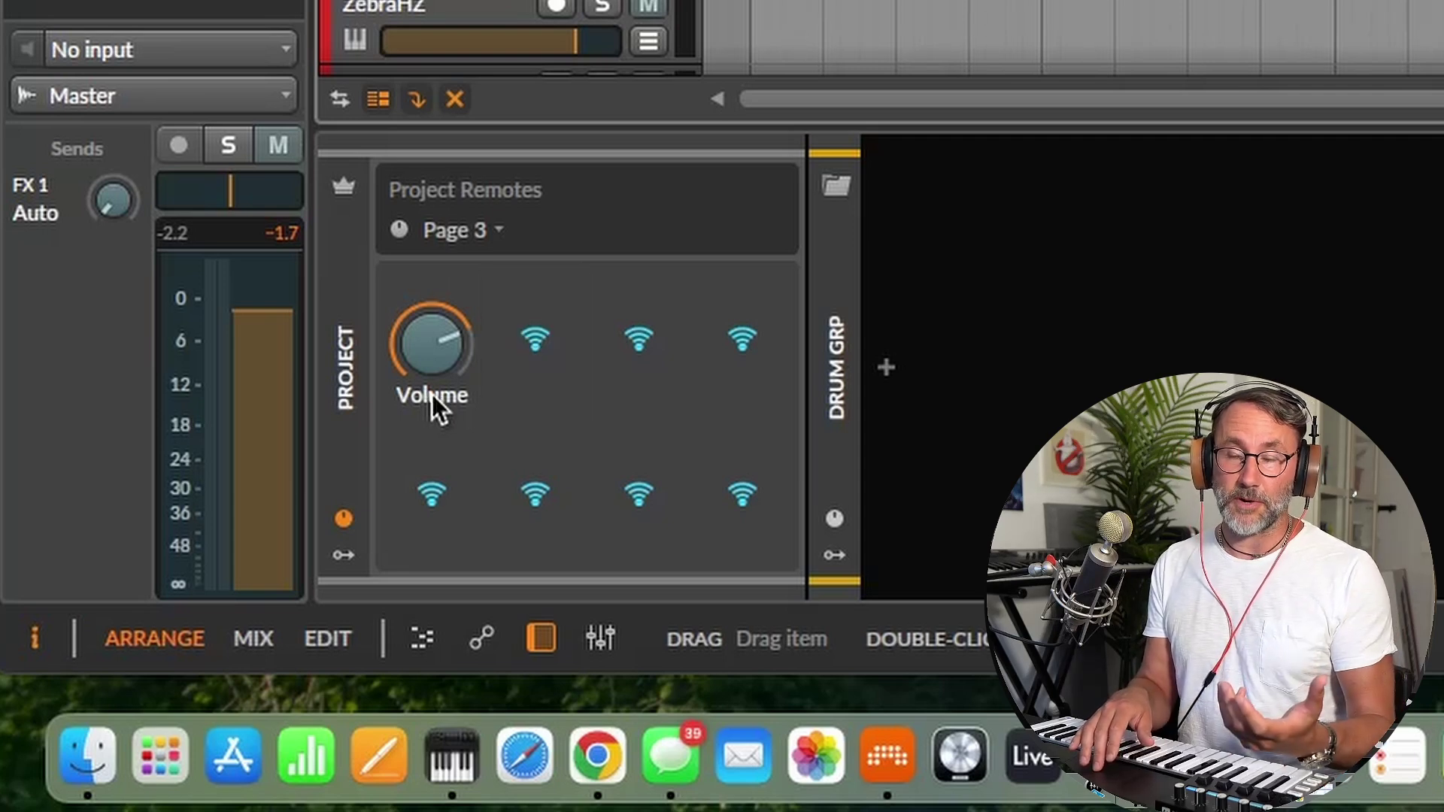
Step: Rename the first remote on the Project Remotes page to "DrumVol"
double_click(432, 394)
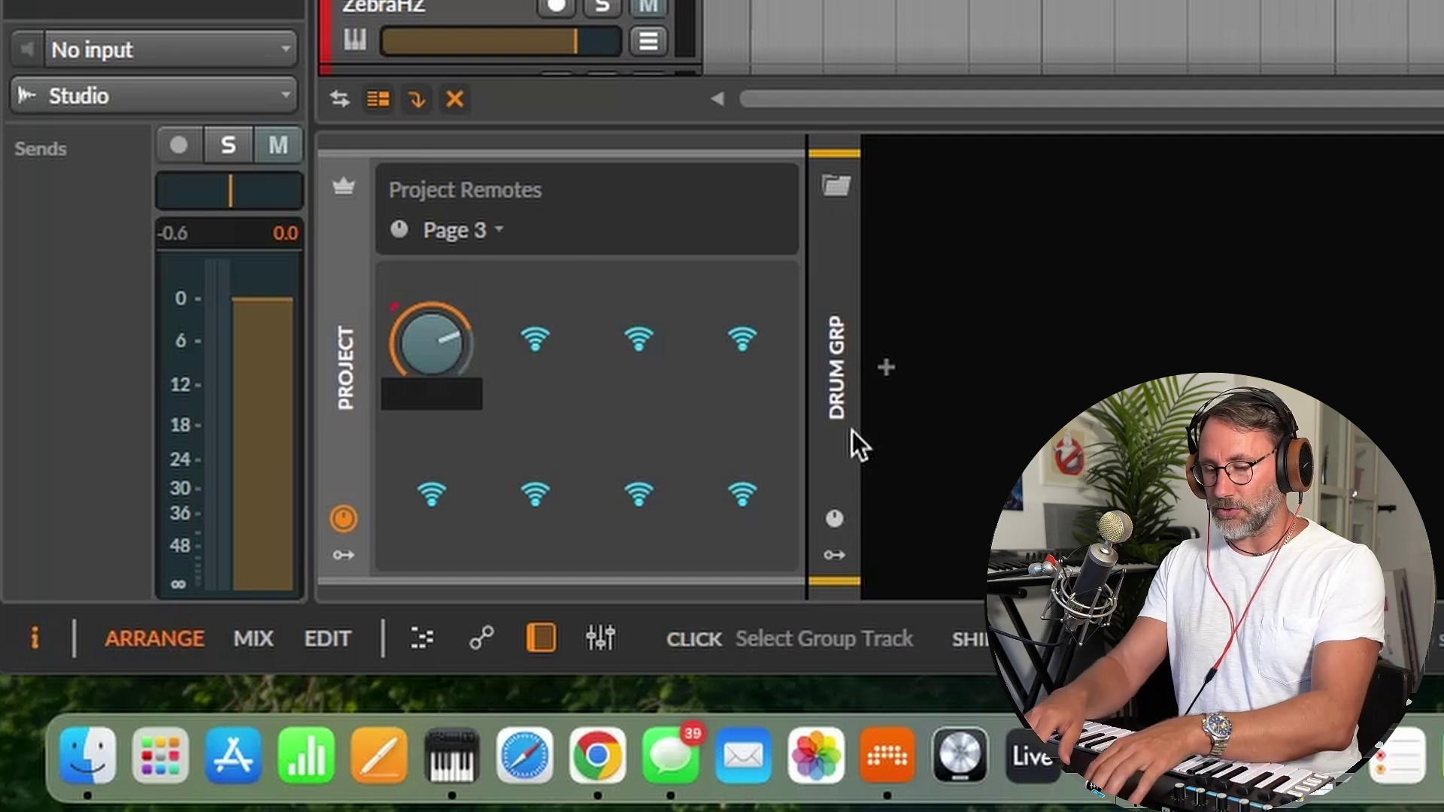
type("DrumVol")
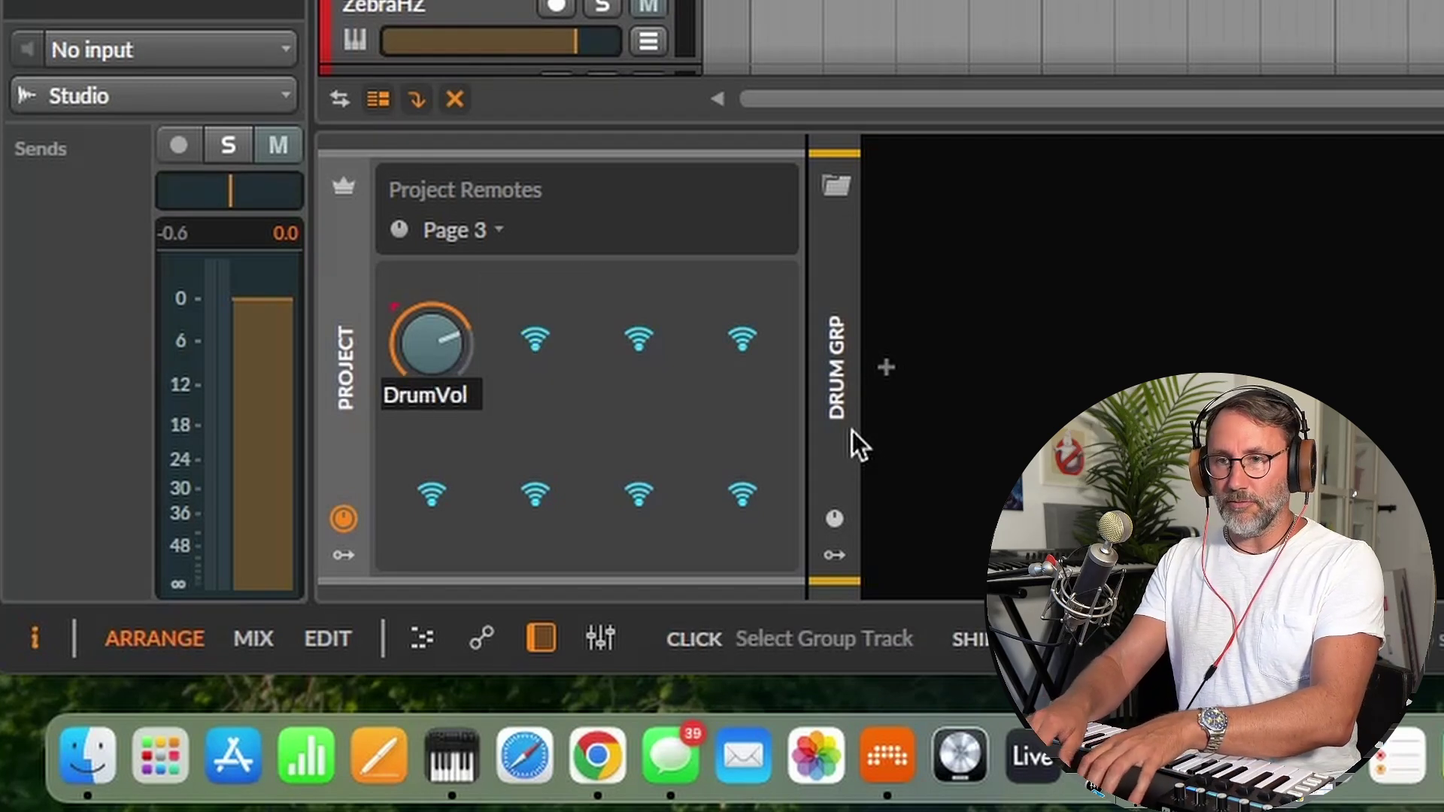
key("Return")
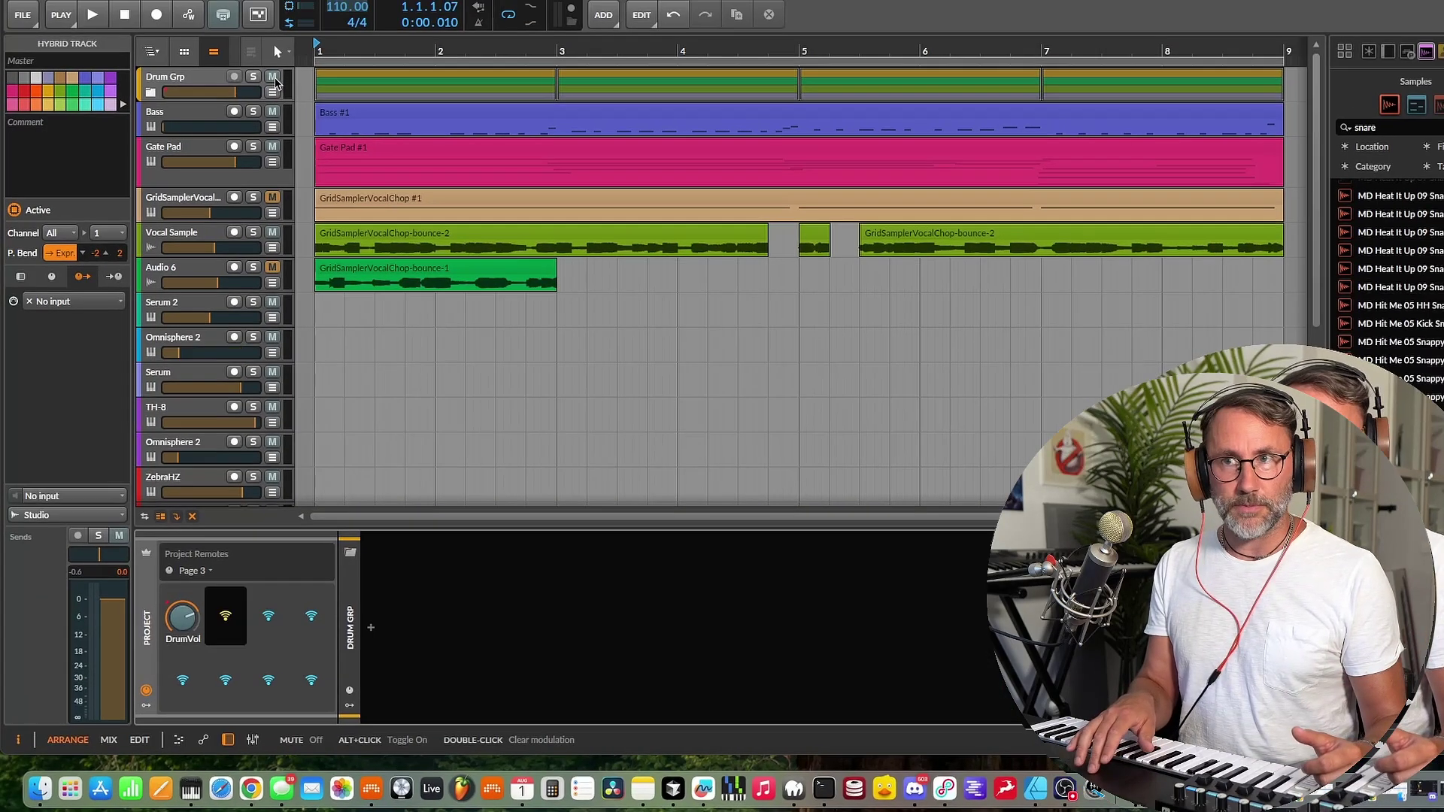
Step: Map the Drum Grp track's mute to the second remote slot and name it "D Mute"
left_click(273, 78)
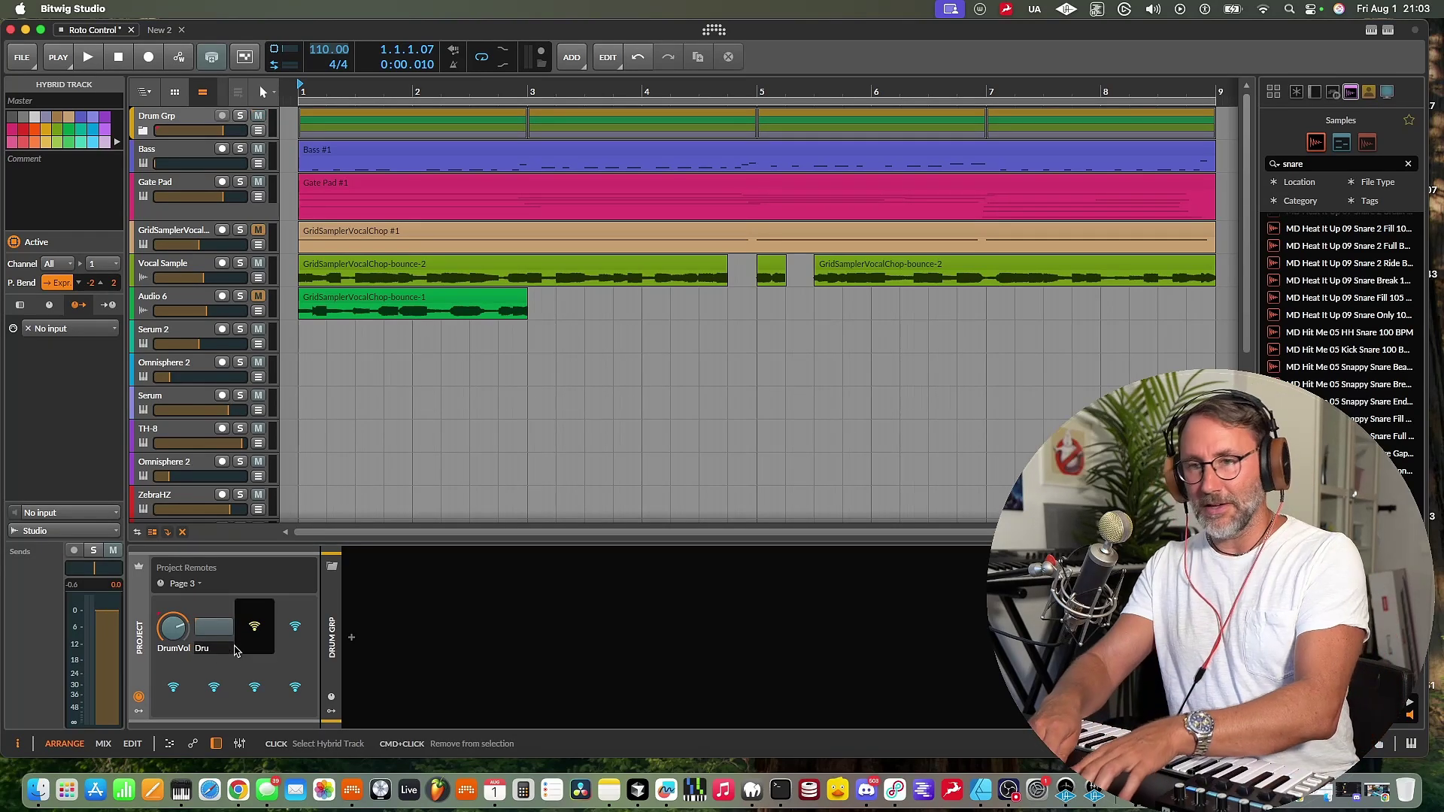
key("Return")
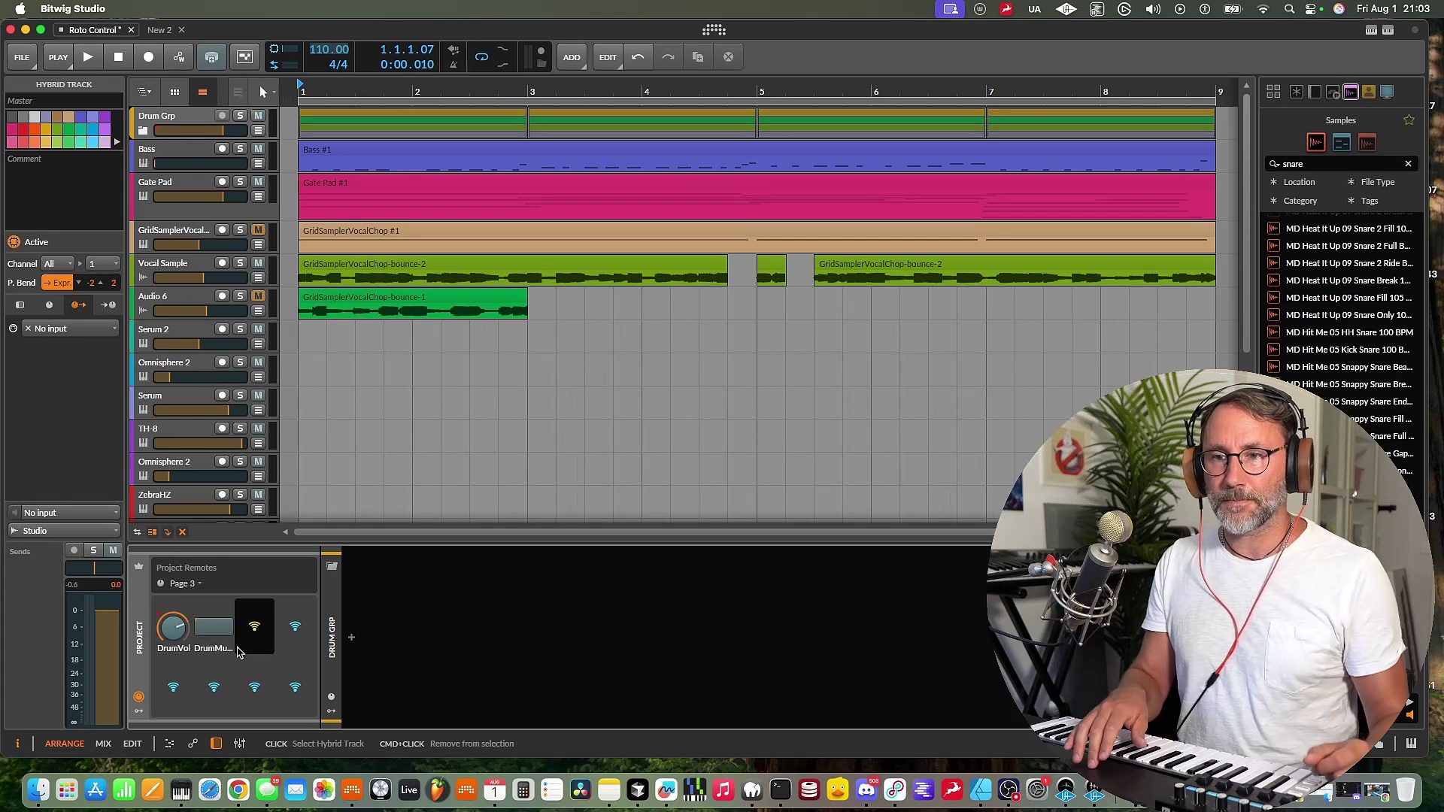
double_click(215, 648)
left_click(216, 645)
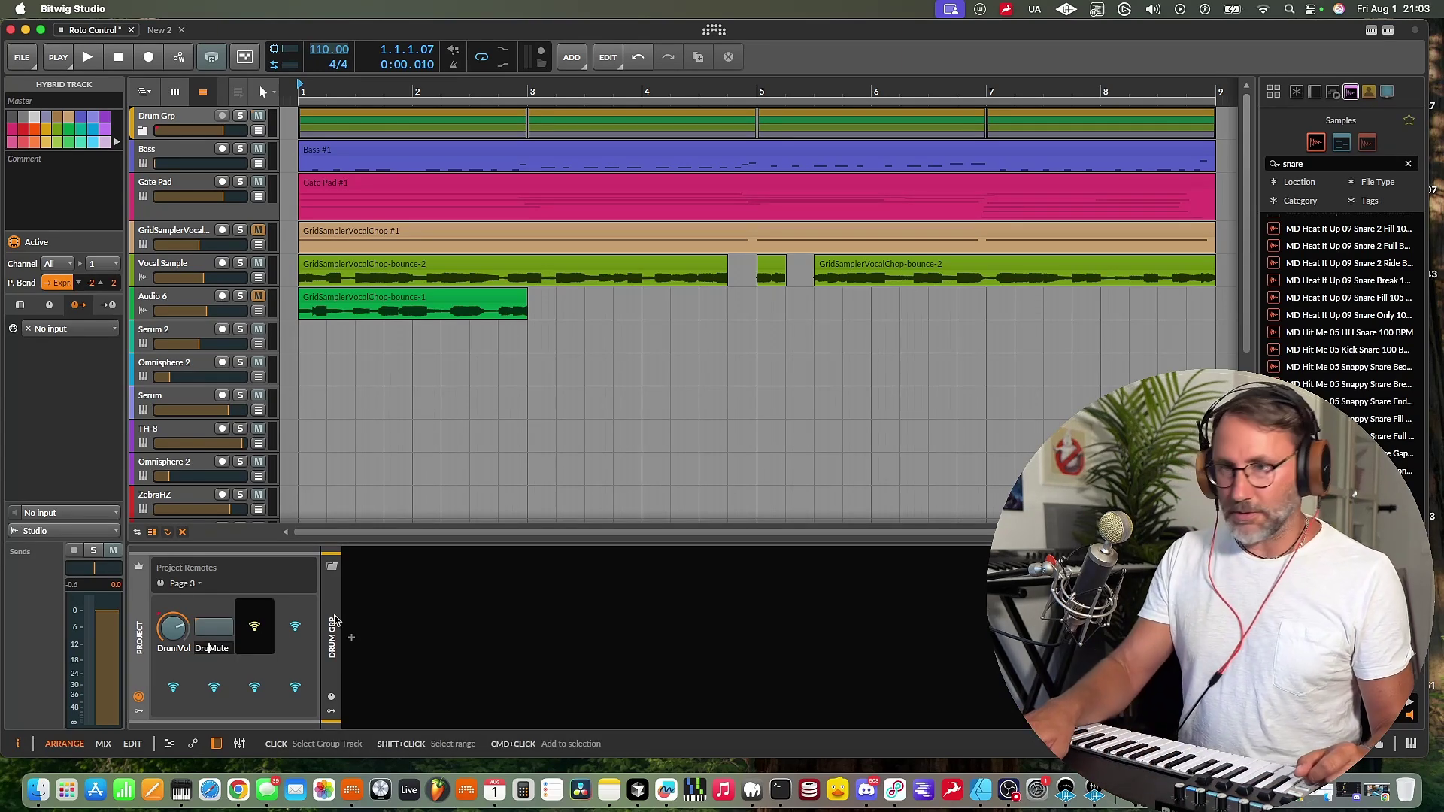
key("Return")
Step: Map the volumes of the Bass, Gate Pad and Vocal Sample tracks to the third, fourth and fifth remote slots
left_click(298, 624)
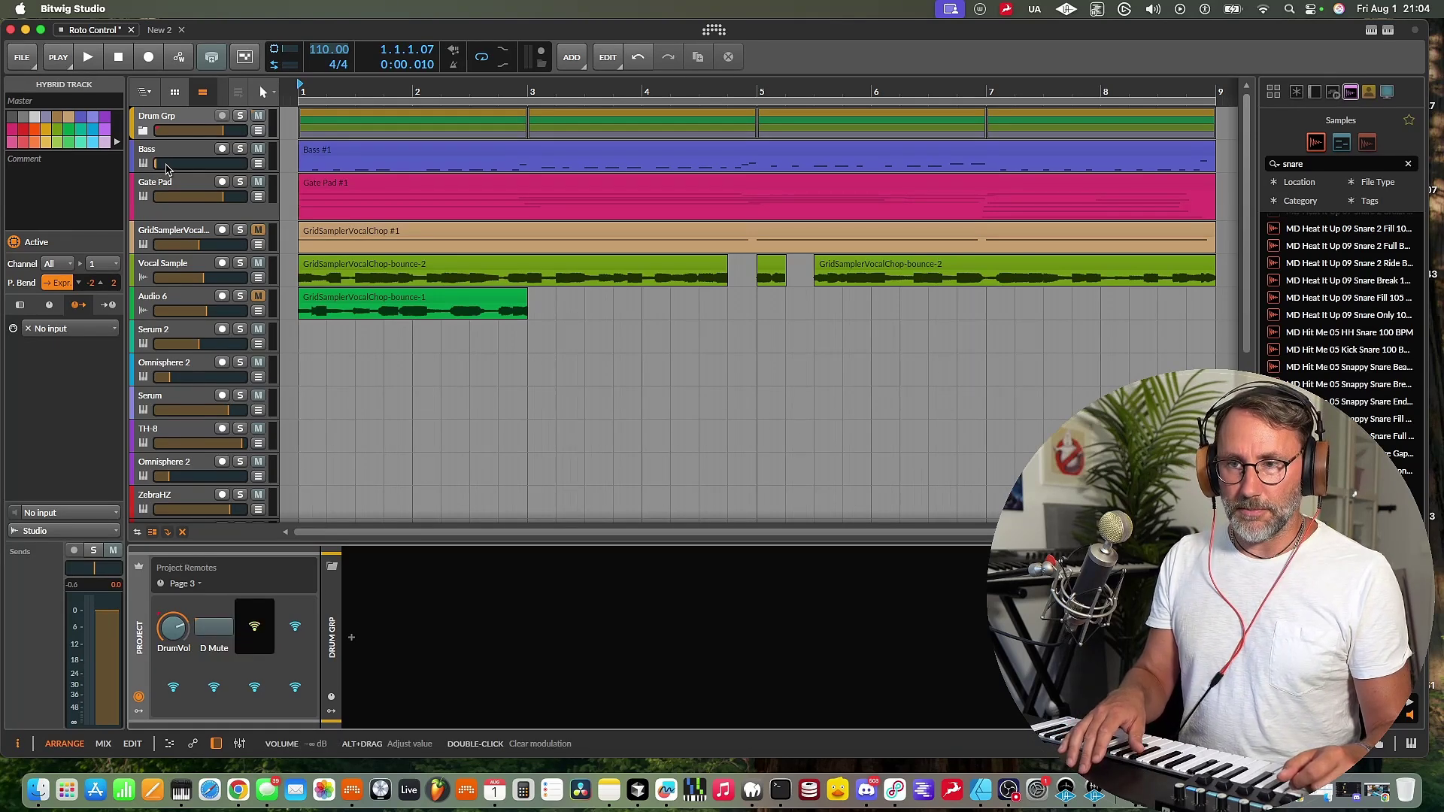
left_click(171, 164)
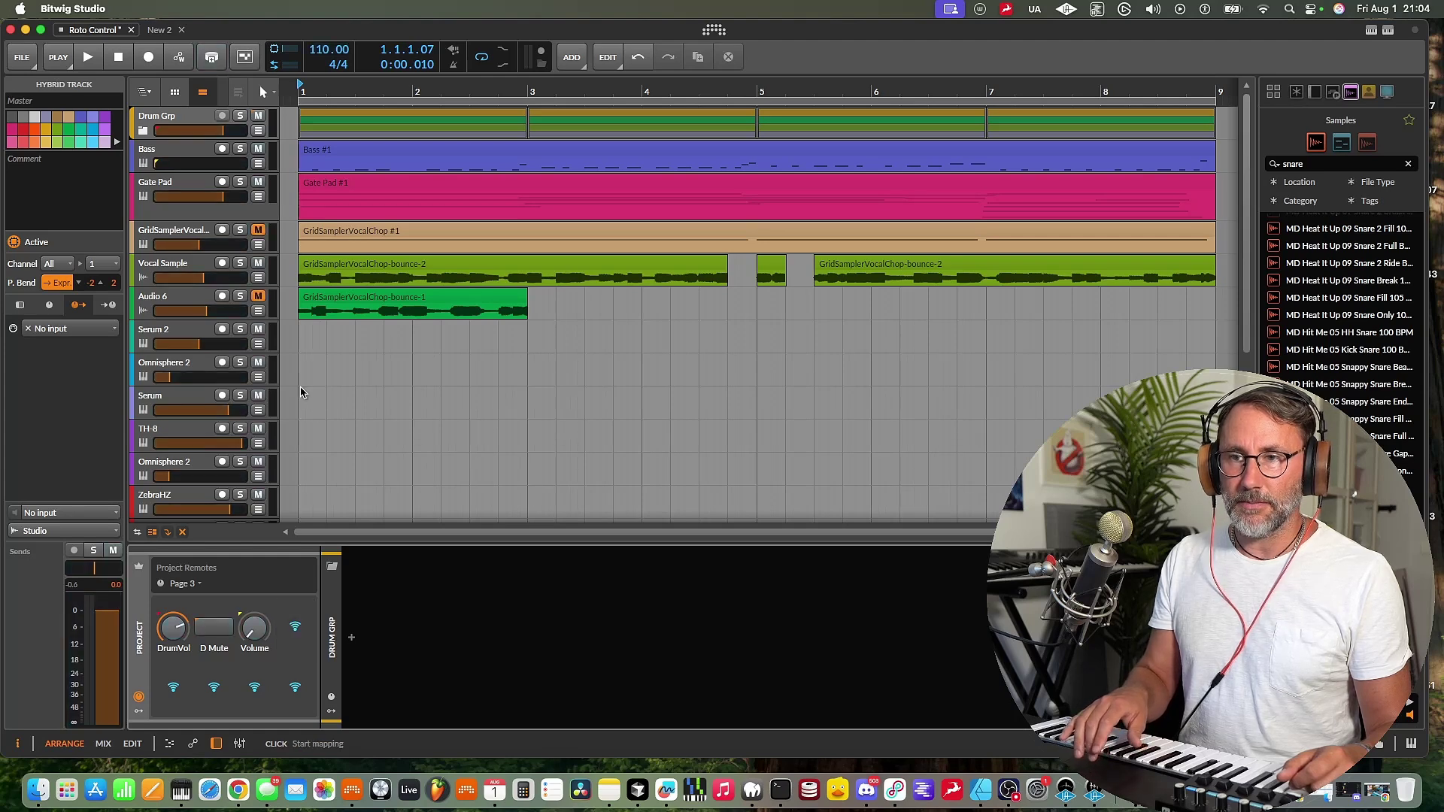
left_click(188, 197)
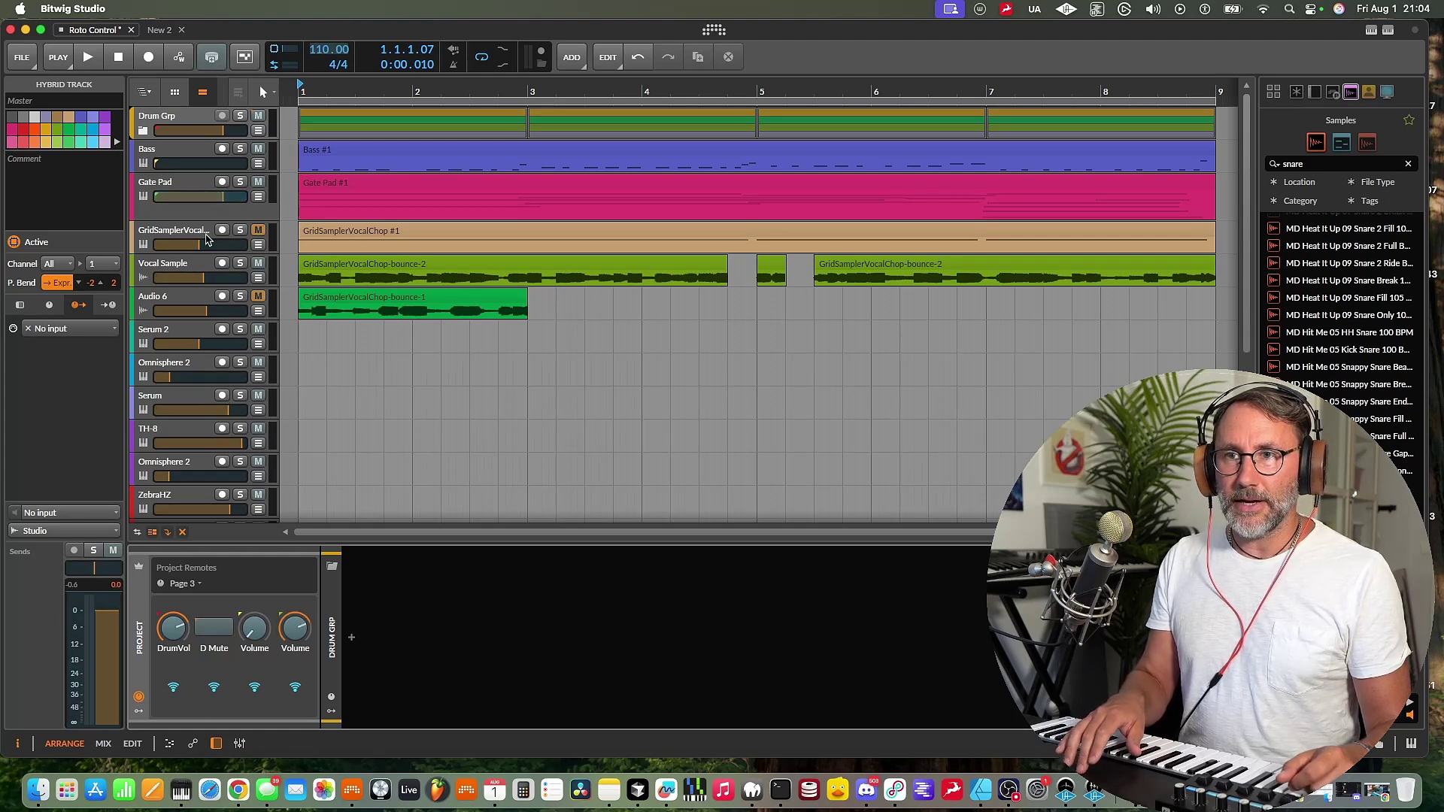
left_click(203, 277)
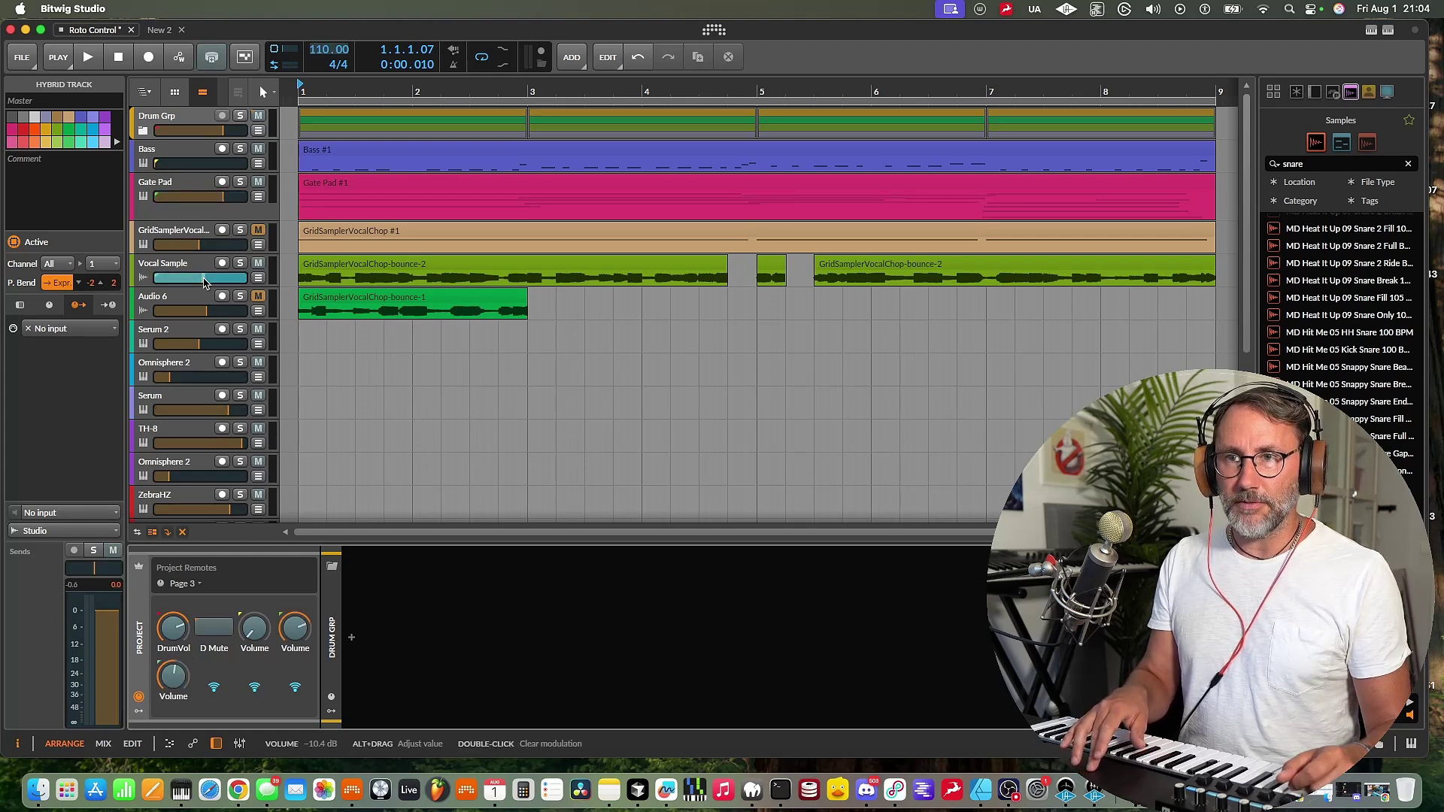
Step: Map the muted Serum 2 track's mute to the sixth remote slot, end mapping, and rename that track "Piano"
scroll(216, 361, "down", 6)
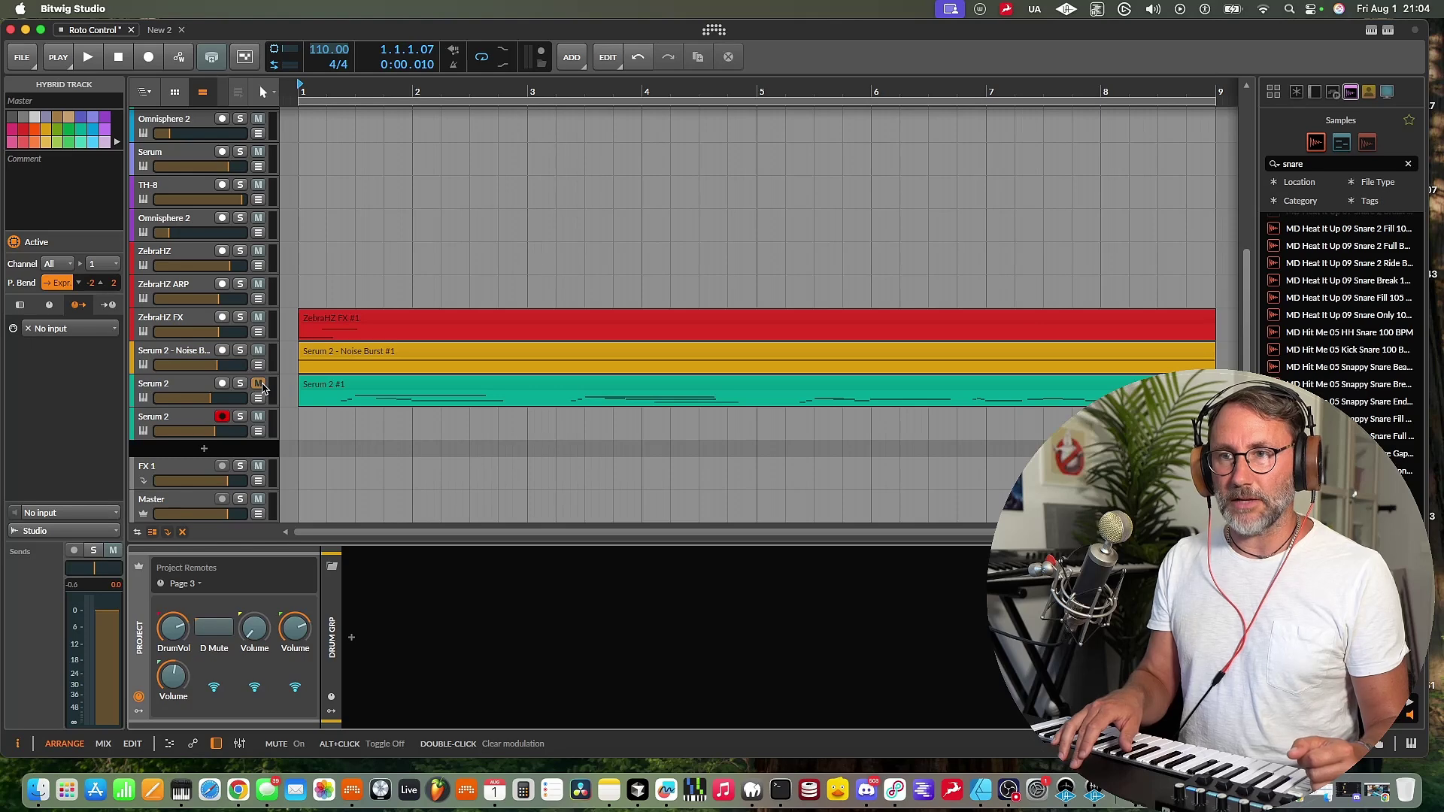
left_click(260, 387)
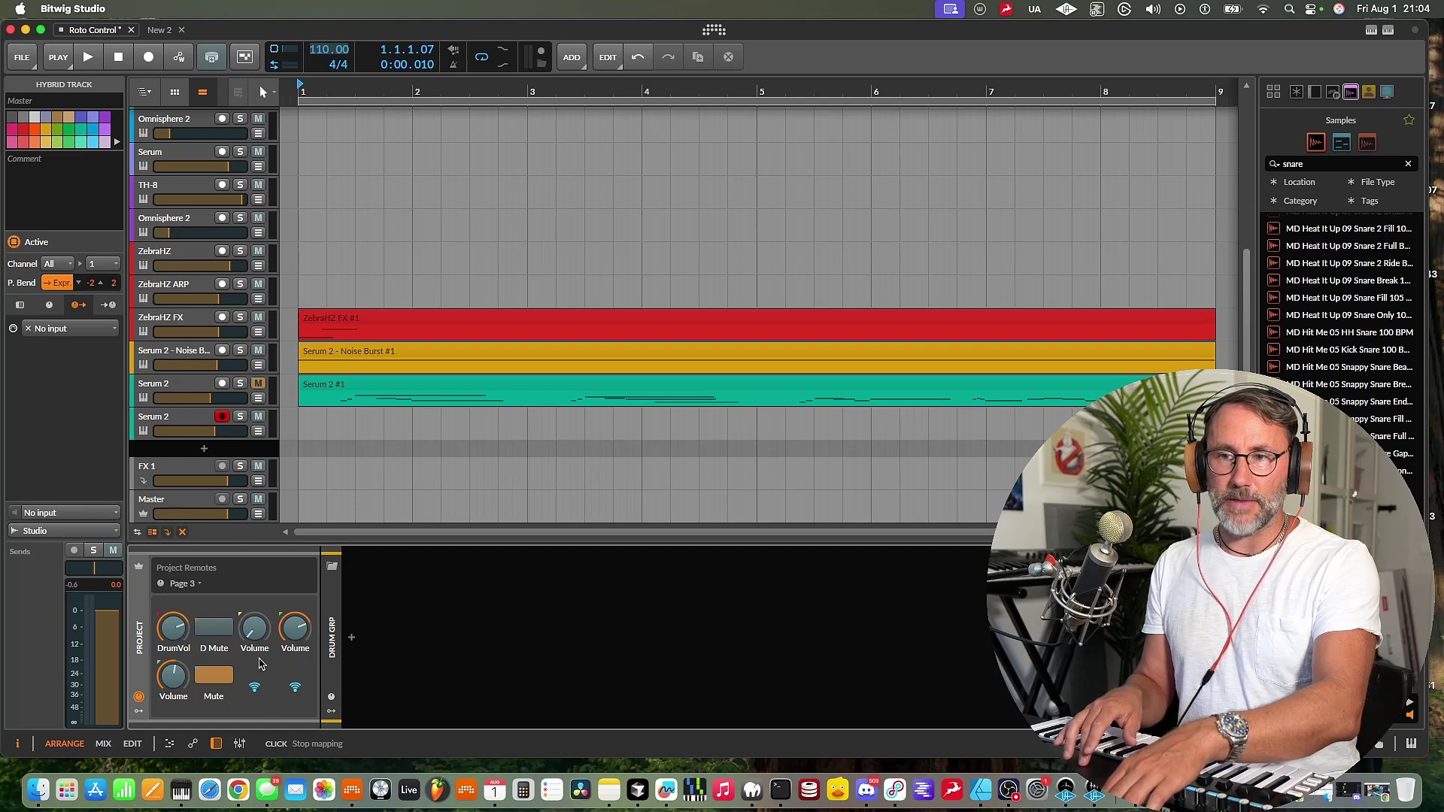
left_click(270, 699)
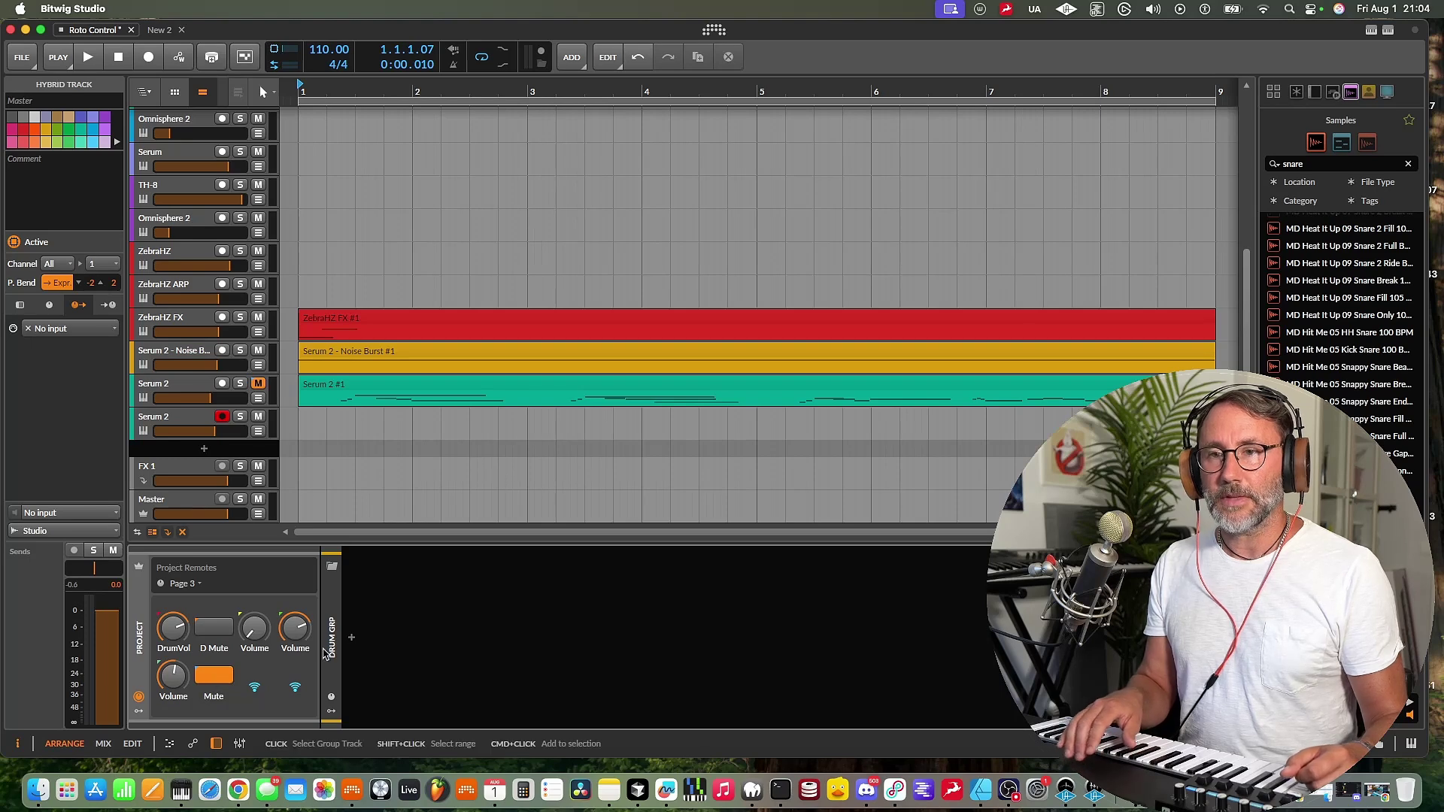
left_click(189, 391)
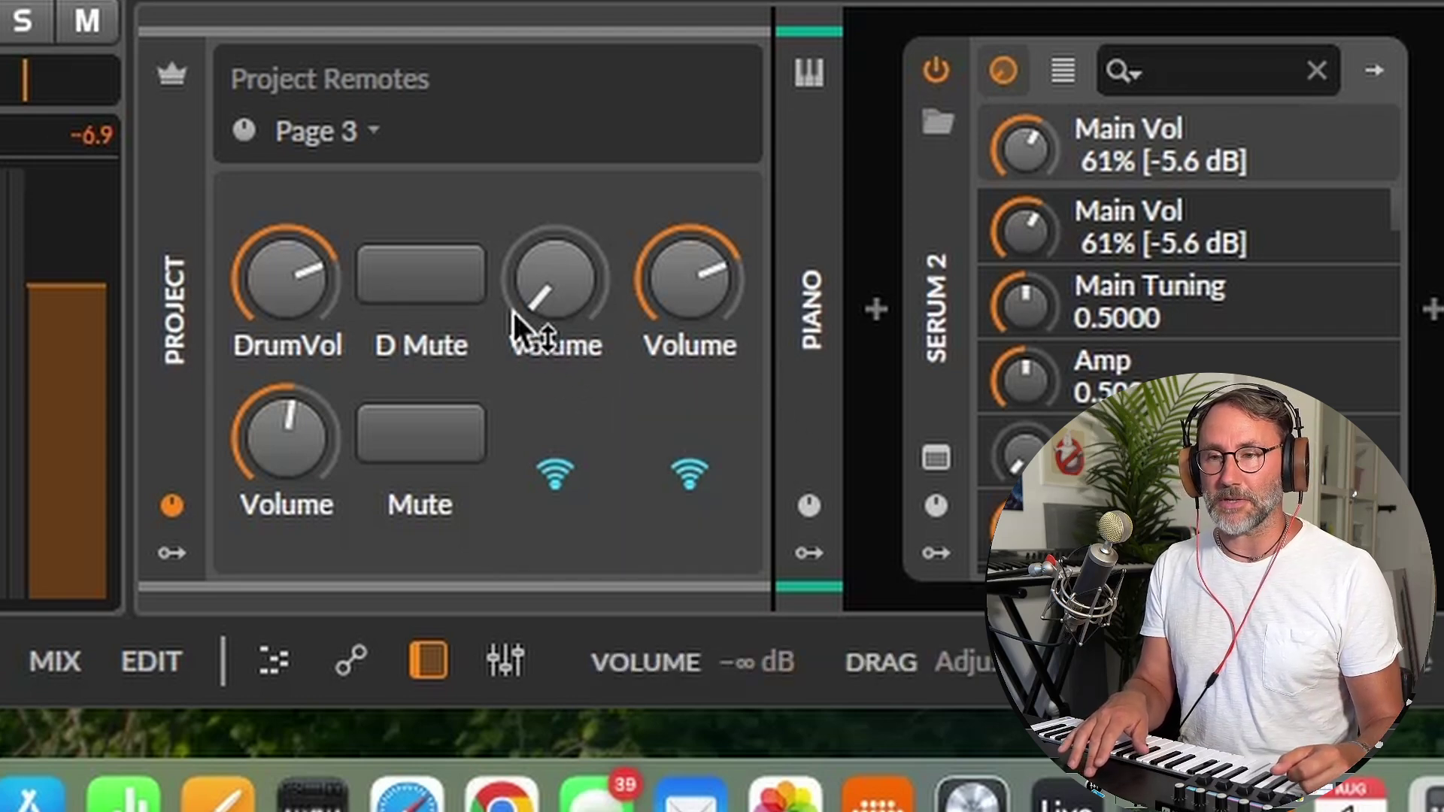
Step: Raise the Bass track's volume with its remote and rename that remote "Bass V"
left_click_drag(548, 332, 549, 286)
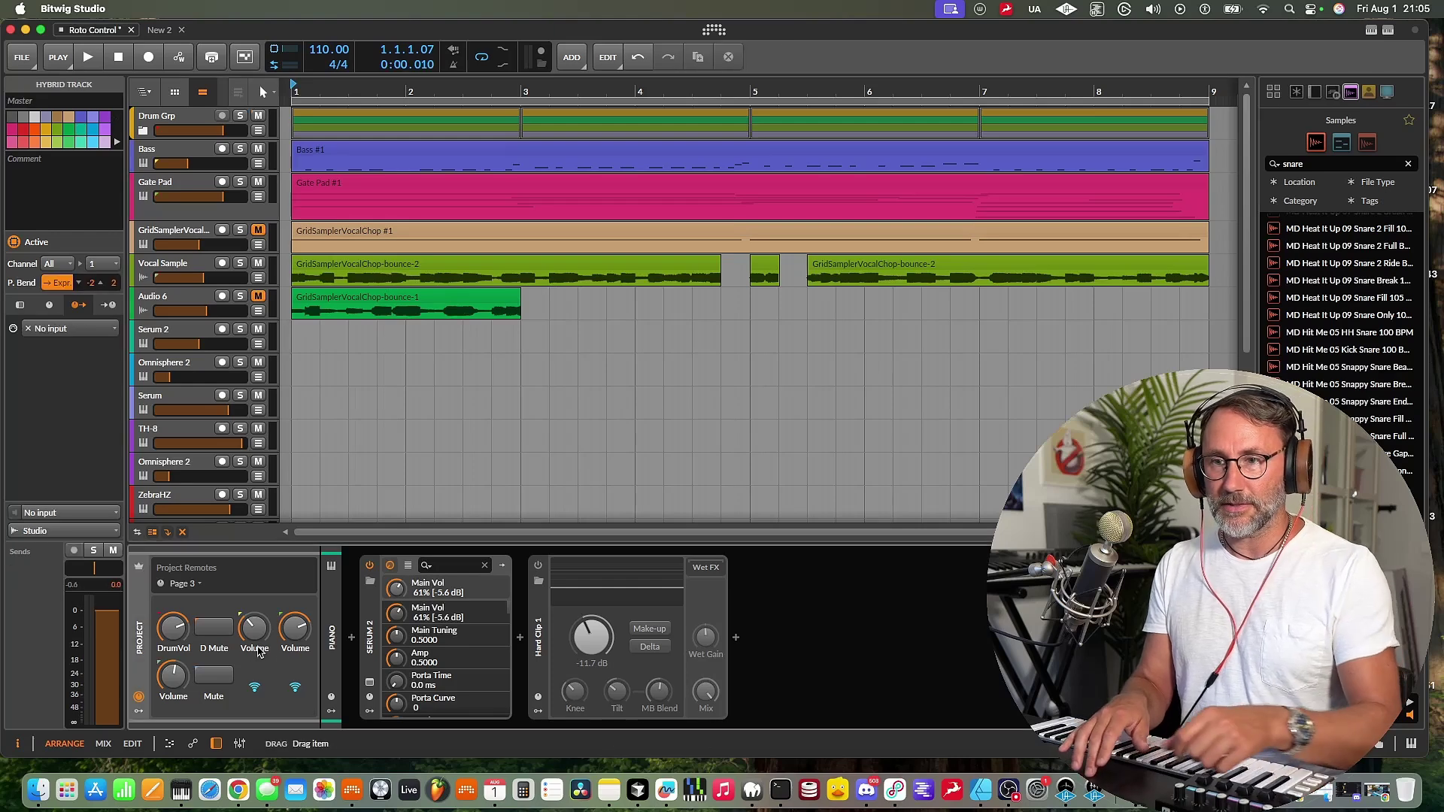
double_click(380, 526)
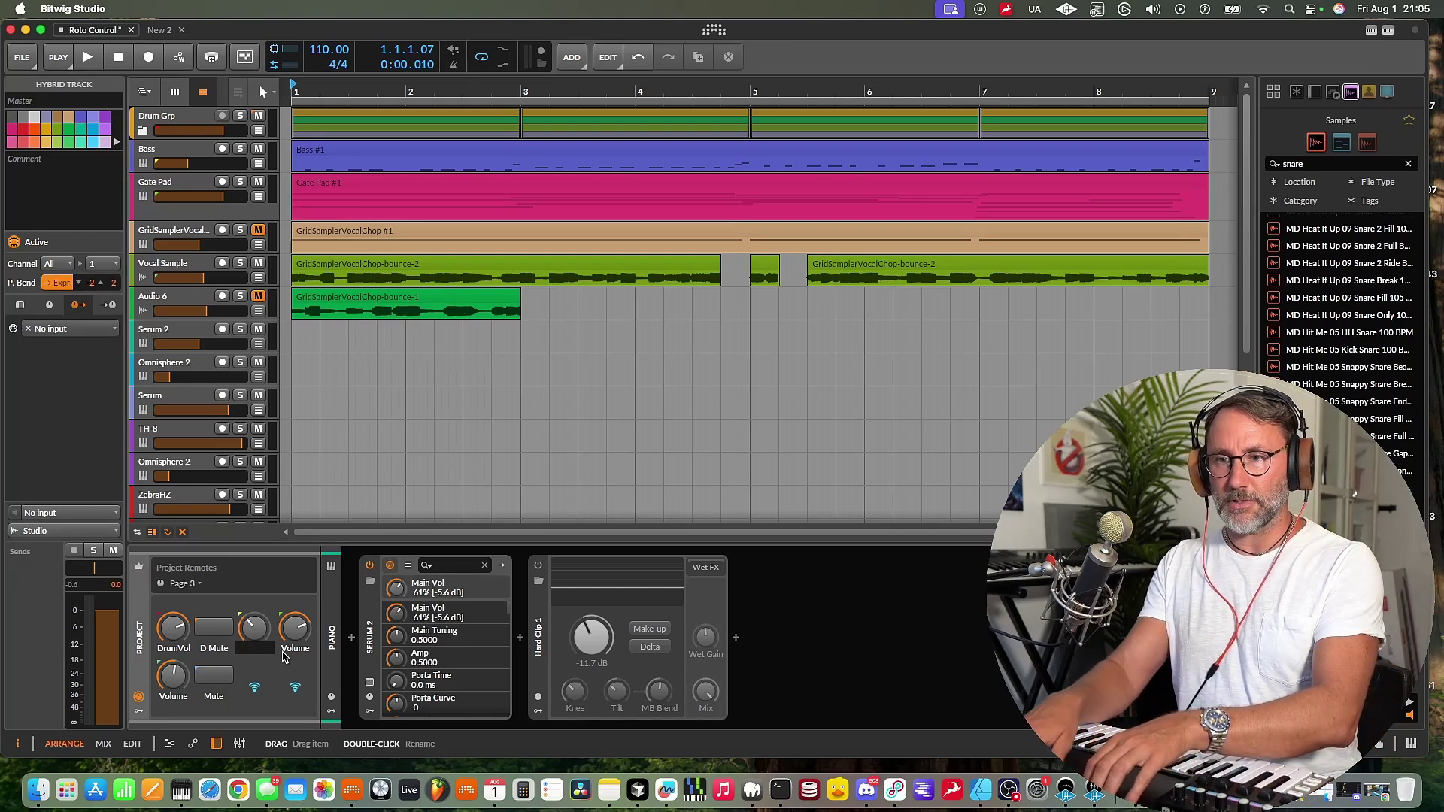
key("Return")
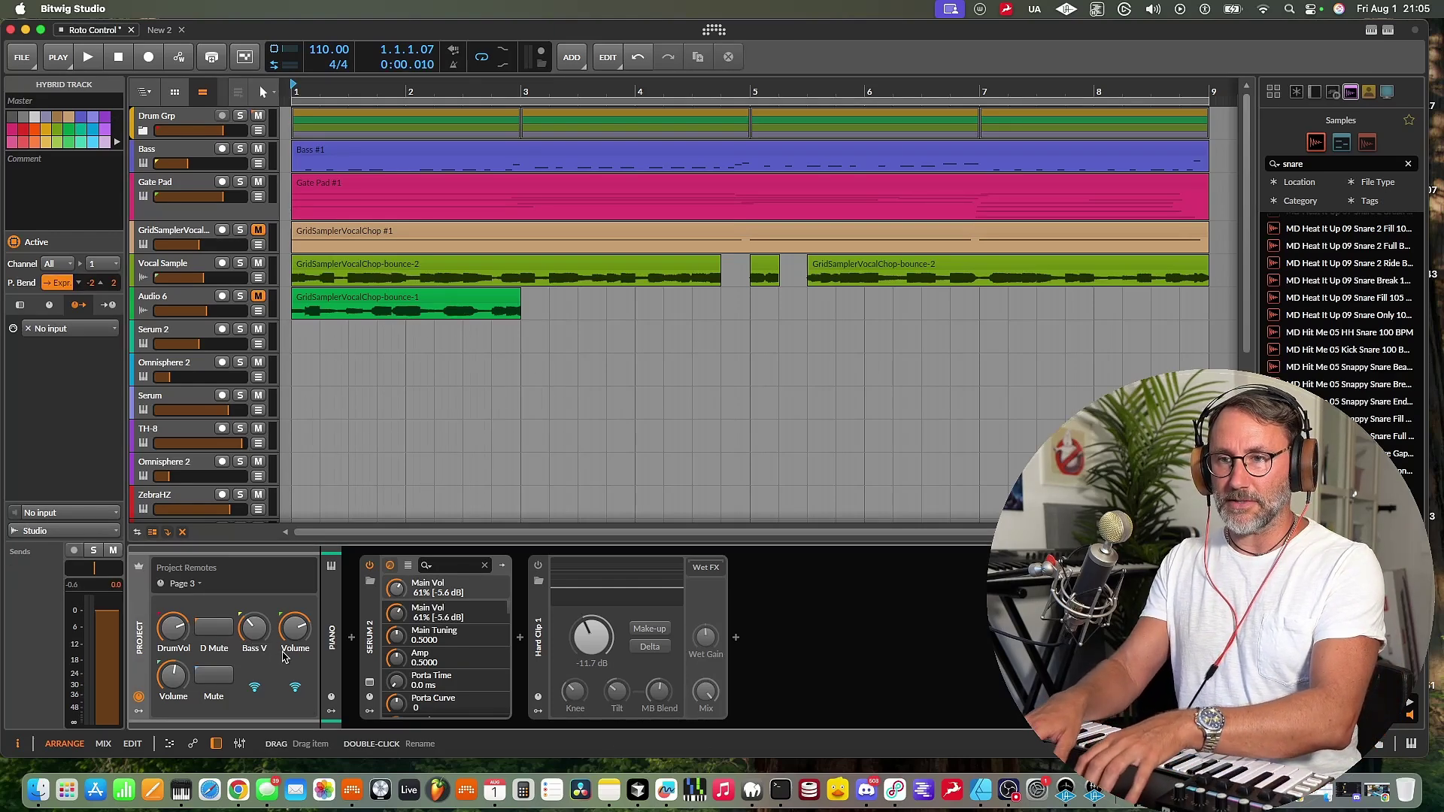
Step: Lower the Gate Pad volume remote to -4.9 dB and rename it "Pad V"
left_click_drag(299, 651, 298, 671)
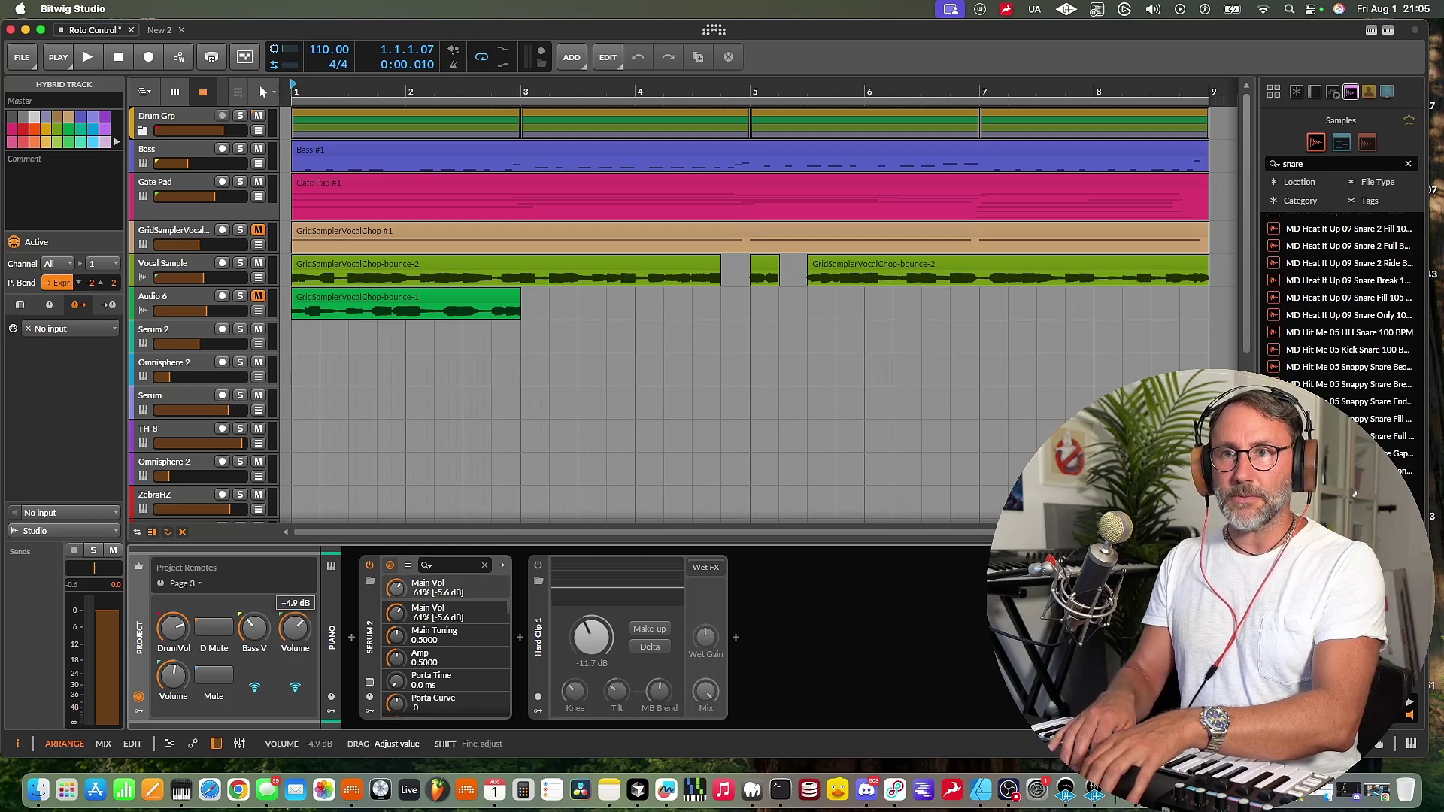
double_click(296, 648)
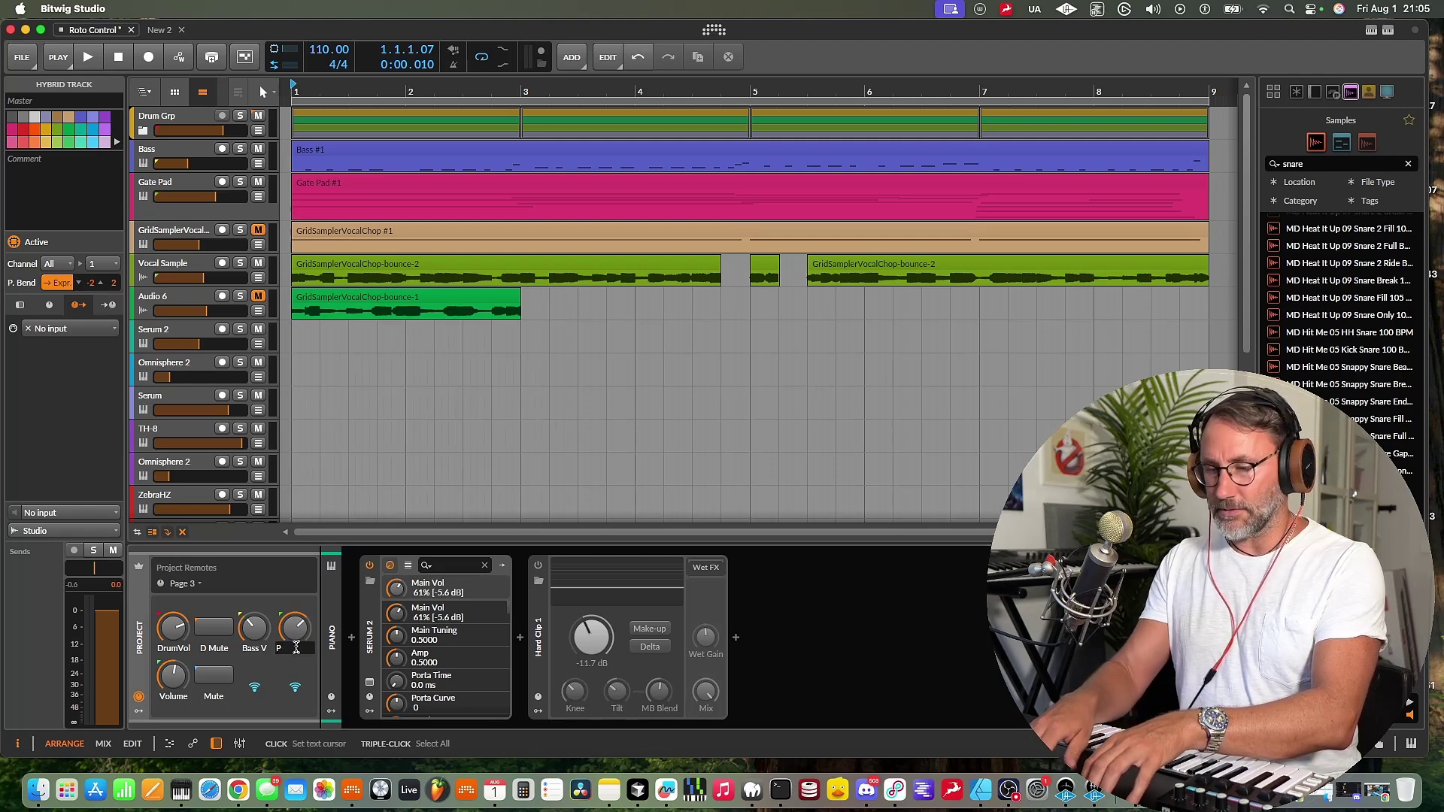
type("Pad V")
key("Return")
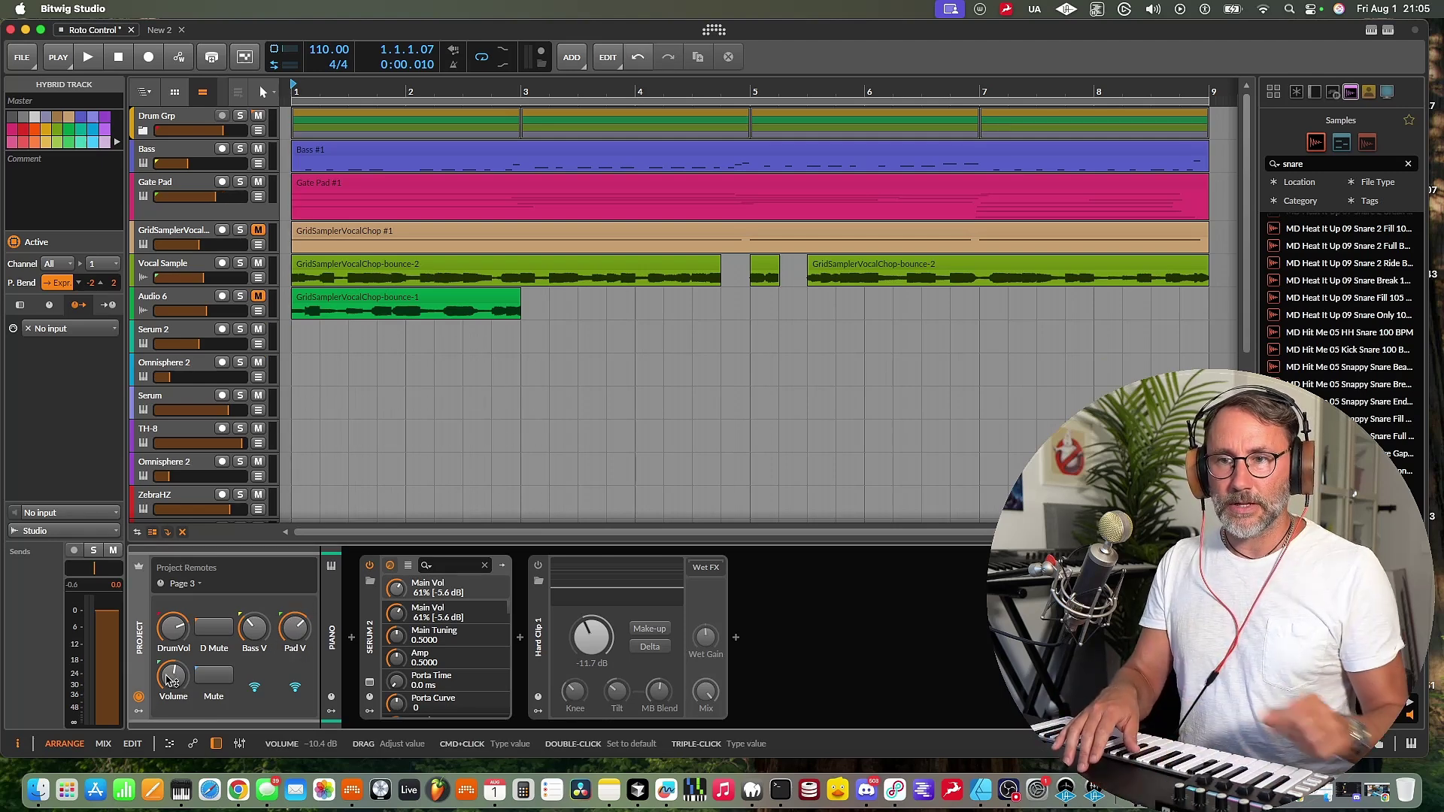
Step: Lower the Vocal Sample volume slightly with its remote and rename that remote "Voc V"
left_click_drag(172, 674, 172, 689)
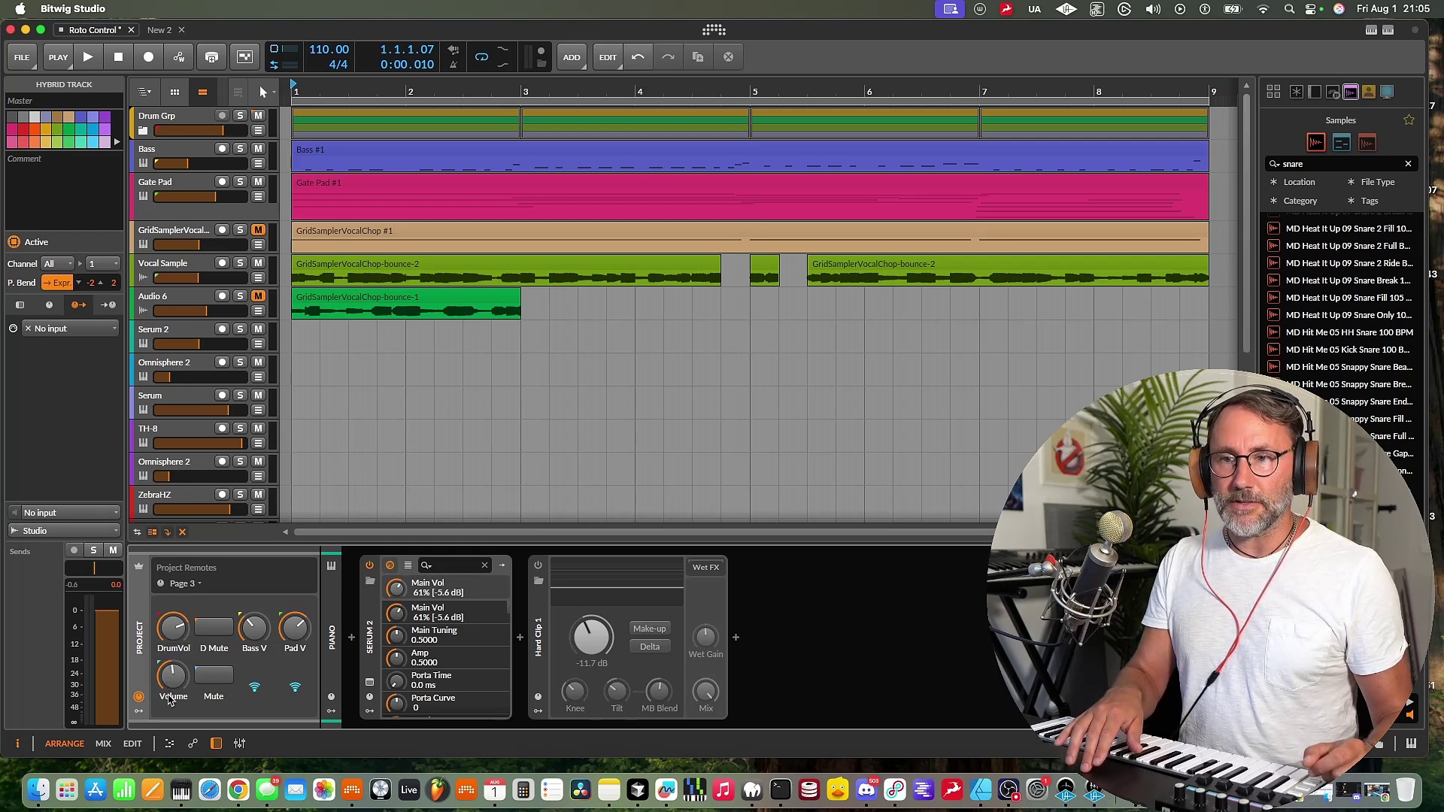
double_click(169, 698)
type("Voc")
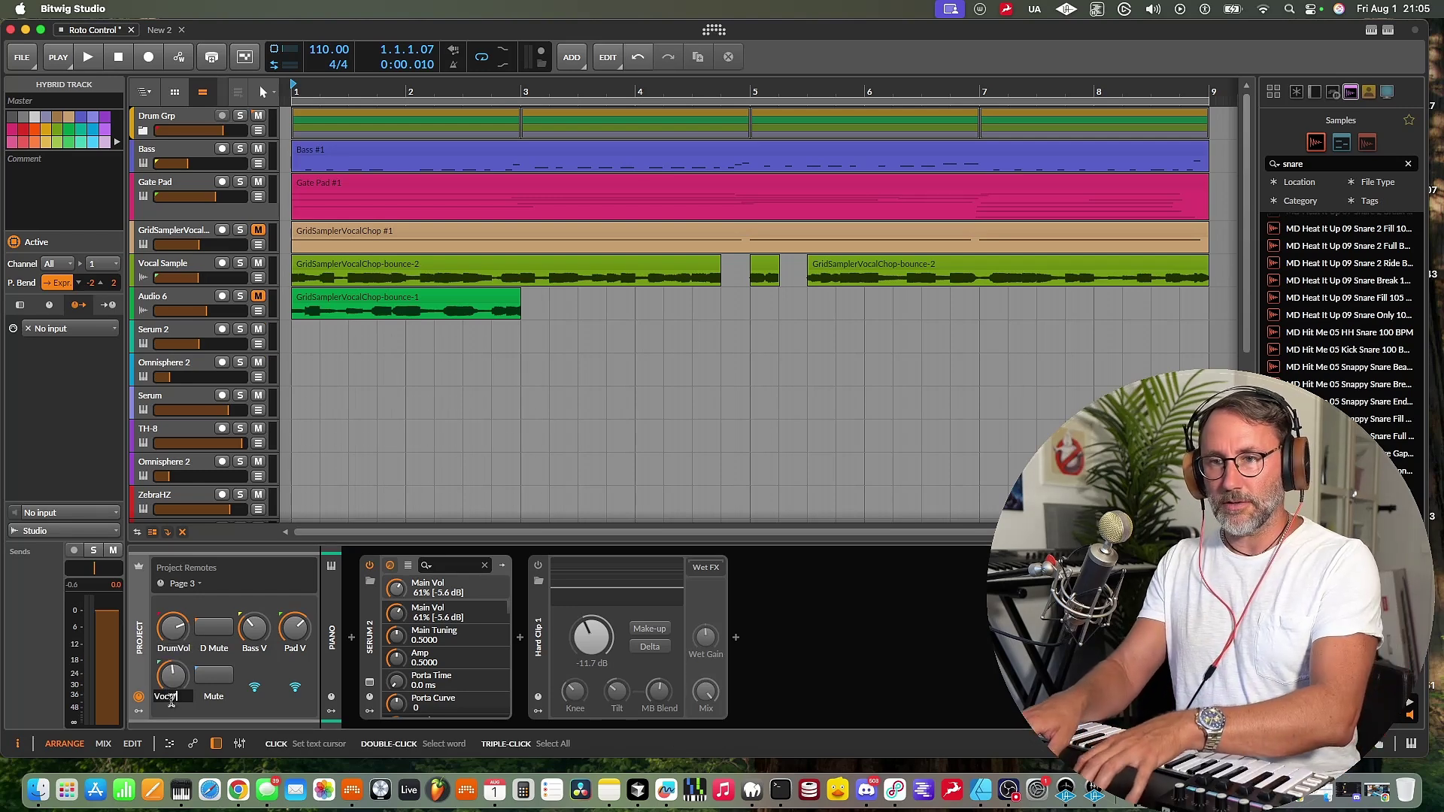
type(" V")
key("Return")
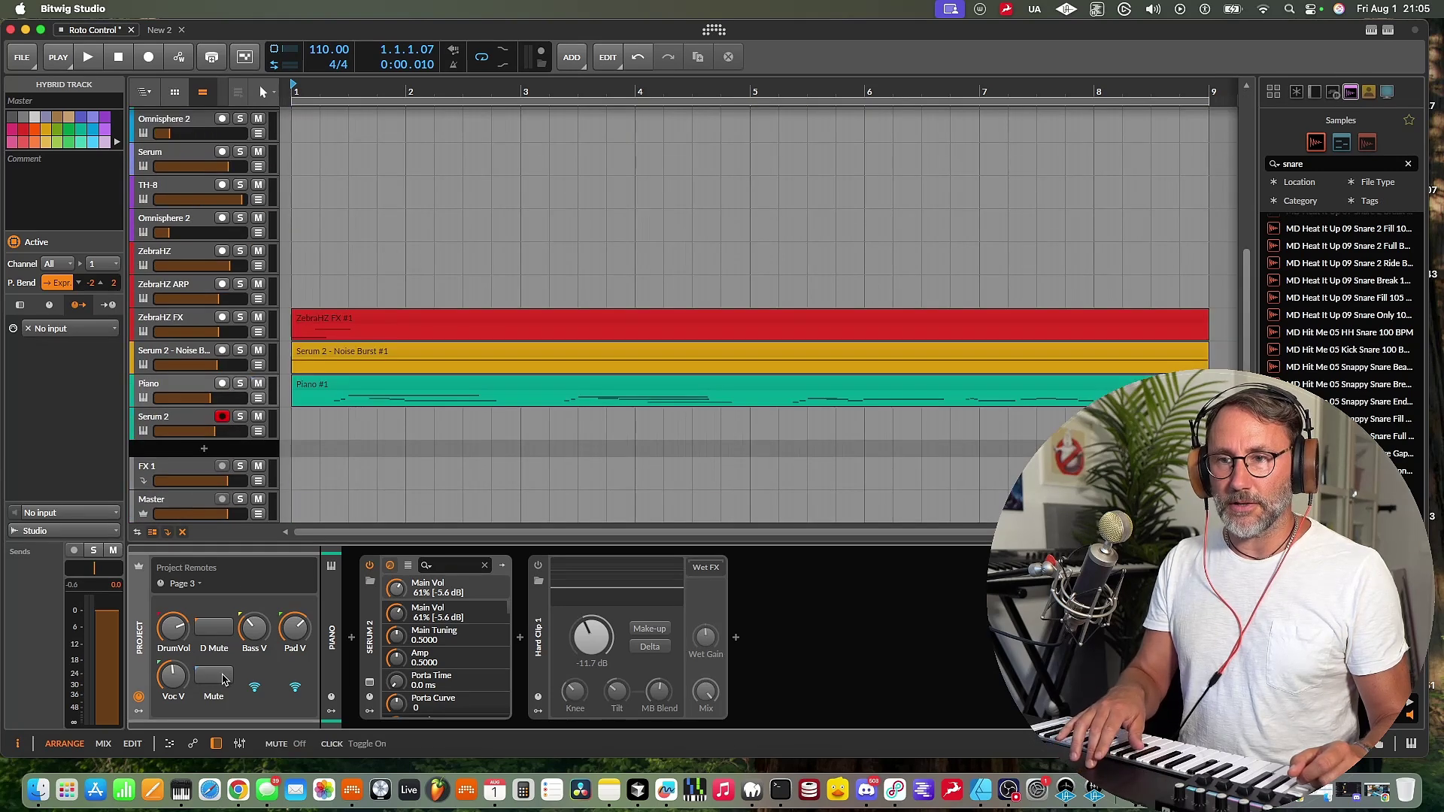
Step: Rename the Piano track's mute remote "Piano Mu"
double_click(222, 700)
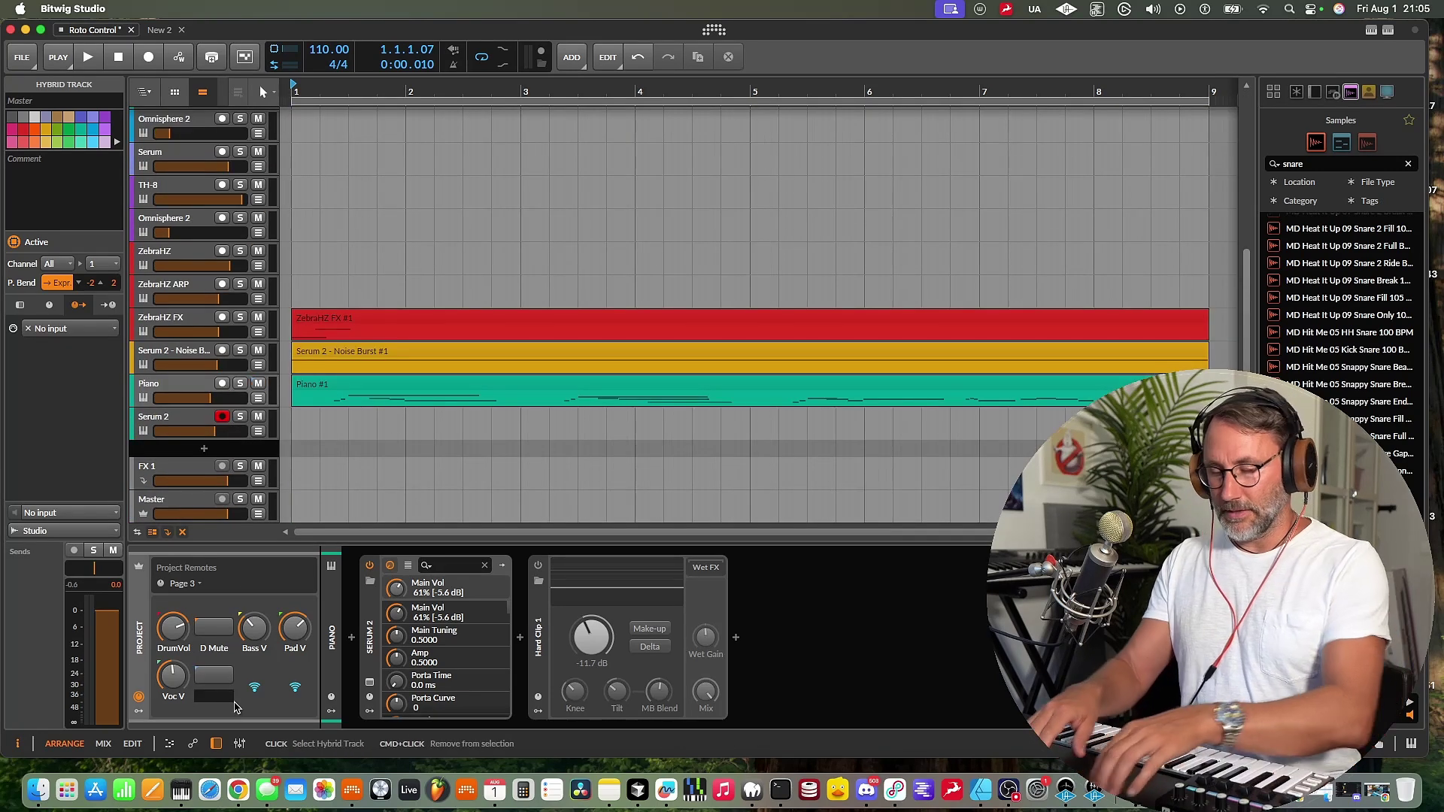
type("M")
key("BackSpace")
type("Piano Mu")
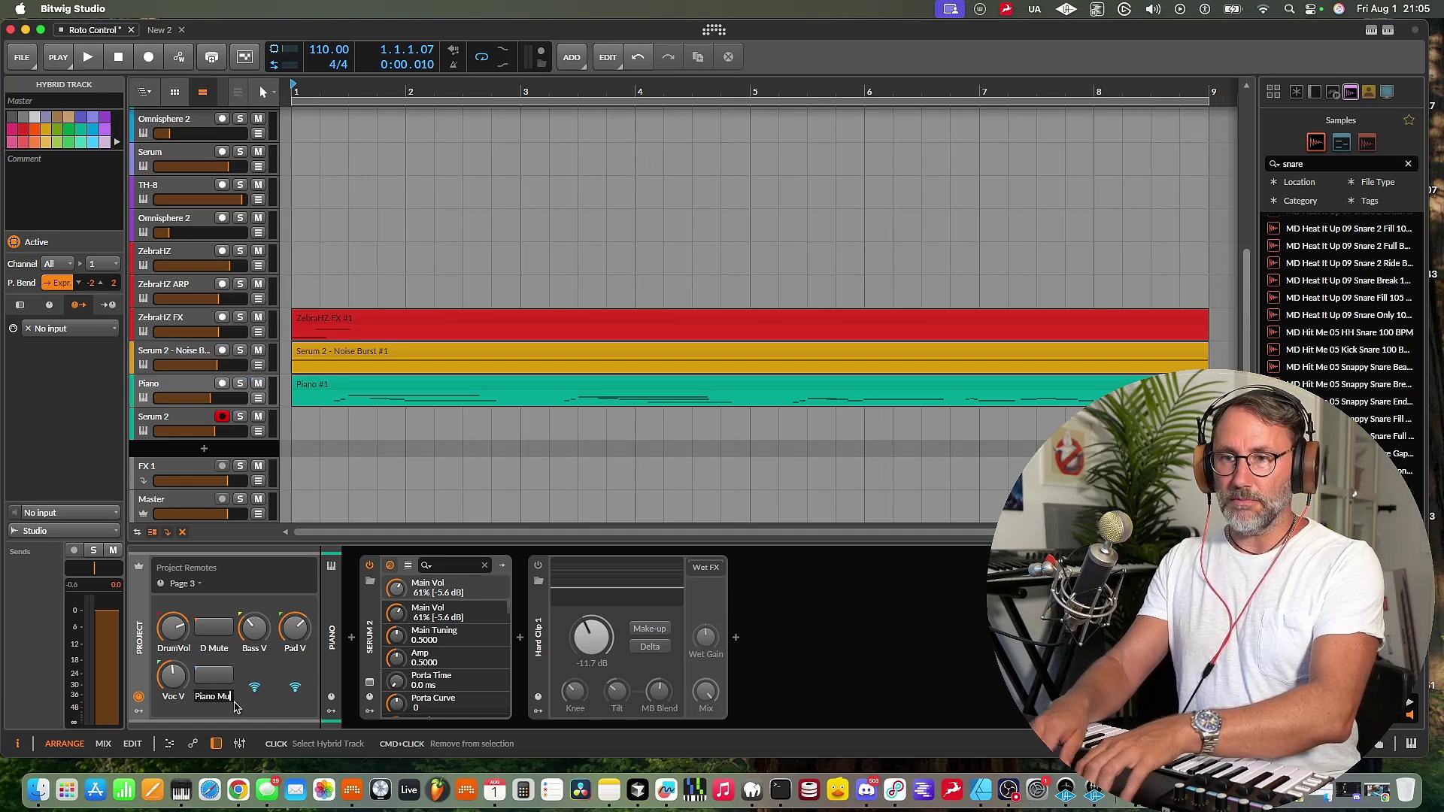
key("Return")
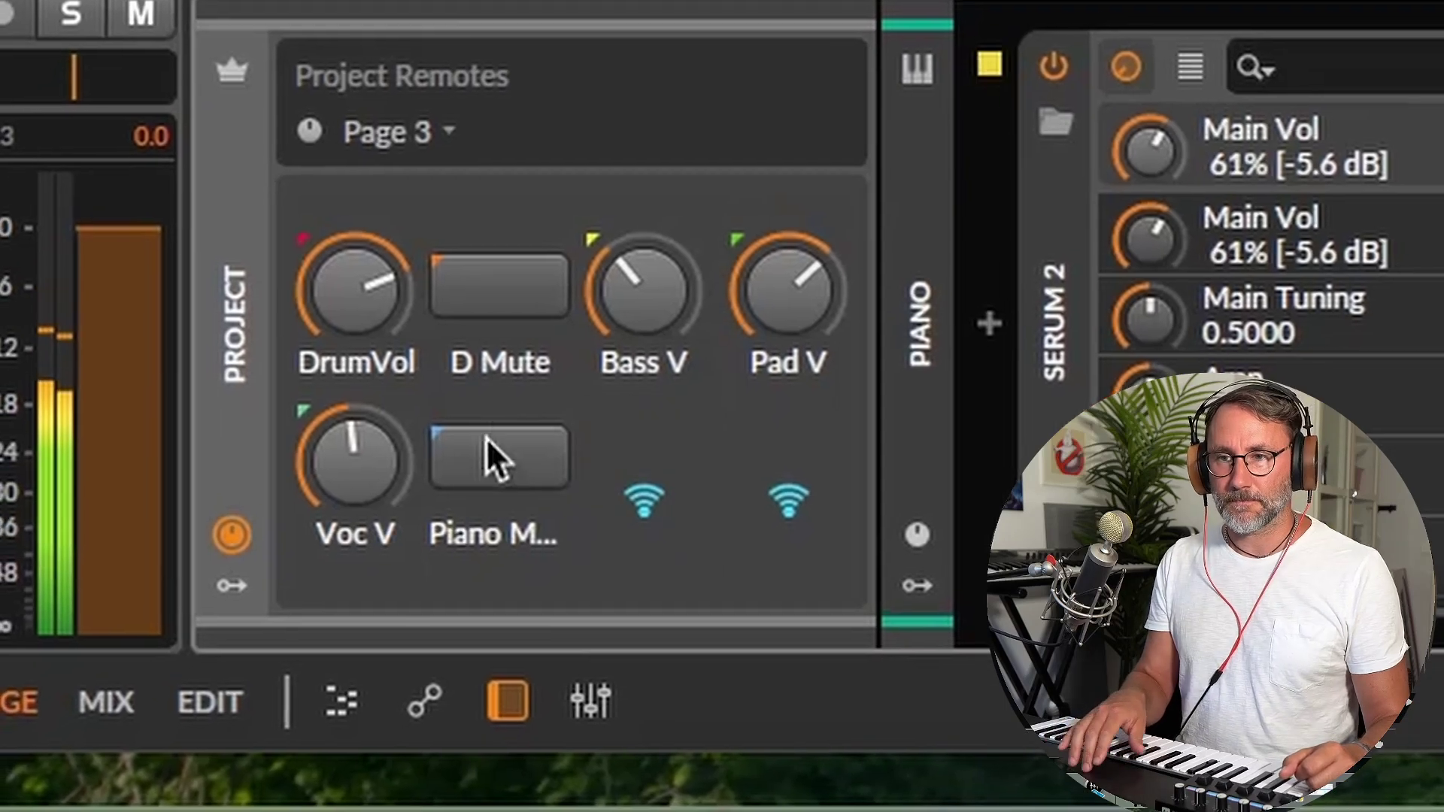
Step: Test the drum remotes during playback by switching D Mute on and off and slightly lowering DrumVol
left_click(508, 278)
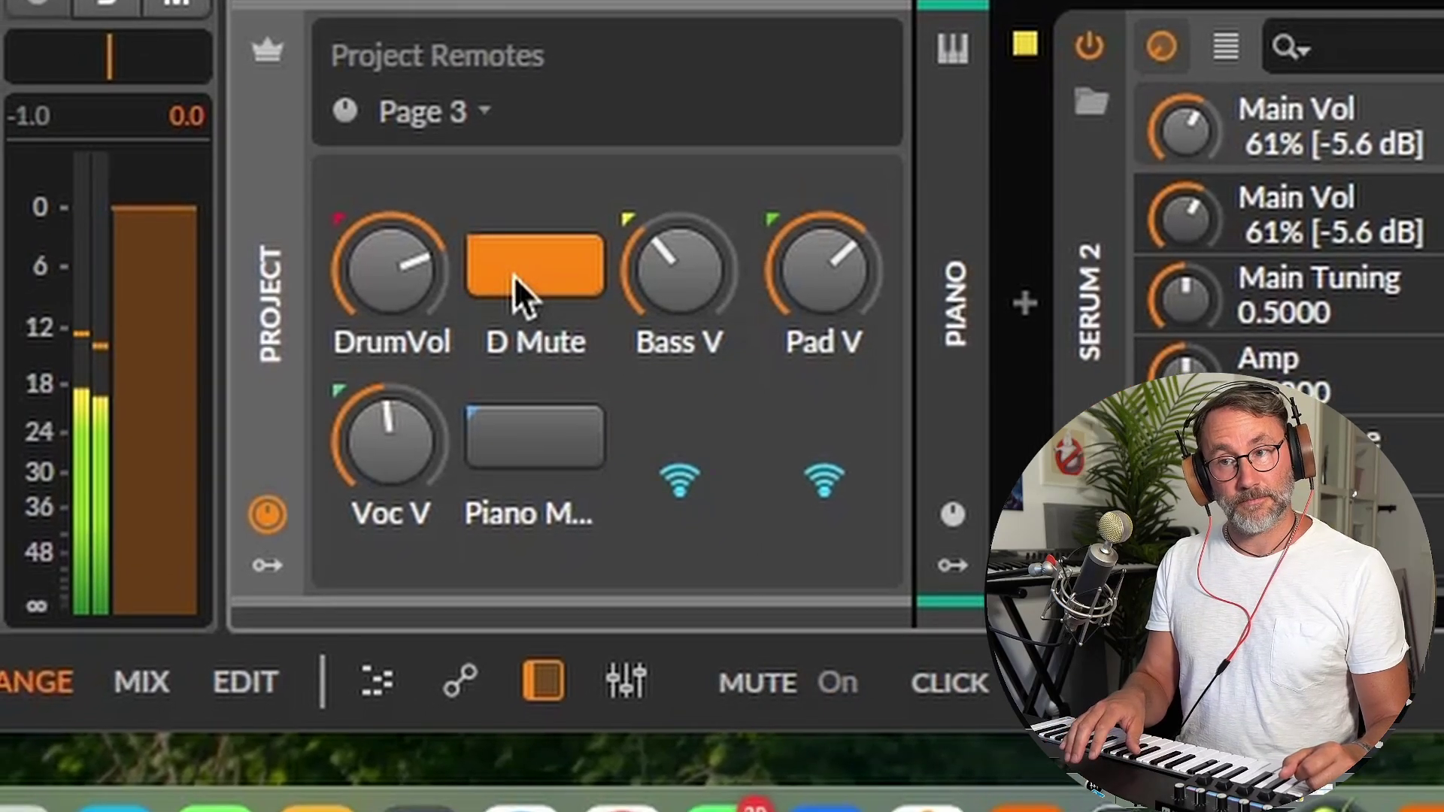
left_click(518, 287)
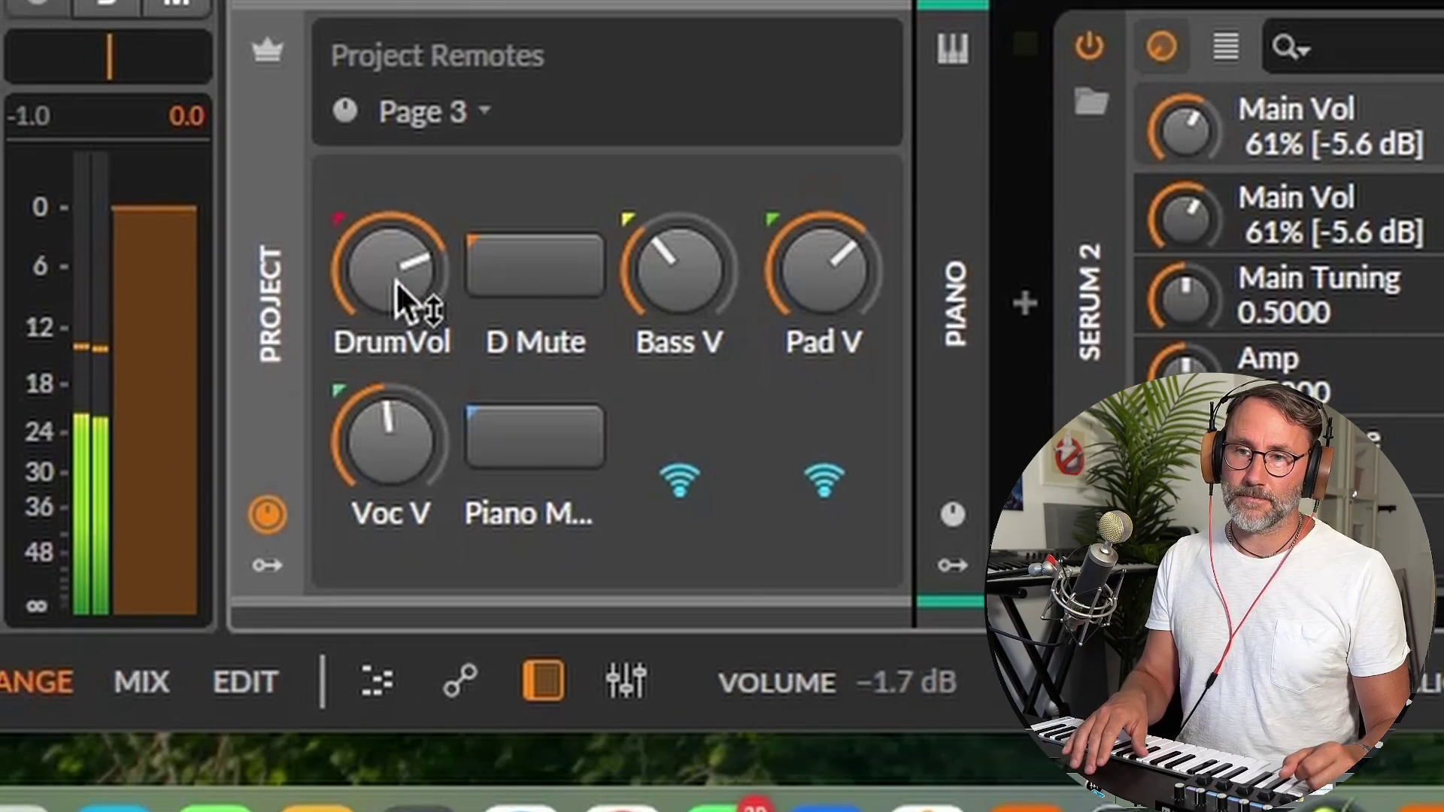
mouse_move(399, 290)
left_mouse_down()
mouse_move(399, 376)
mouse_move(399, 308)
left_mouse_up()
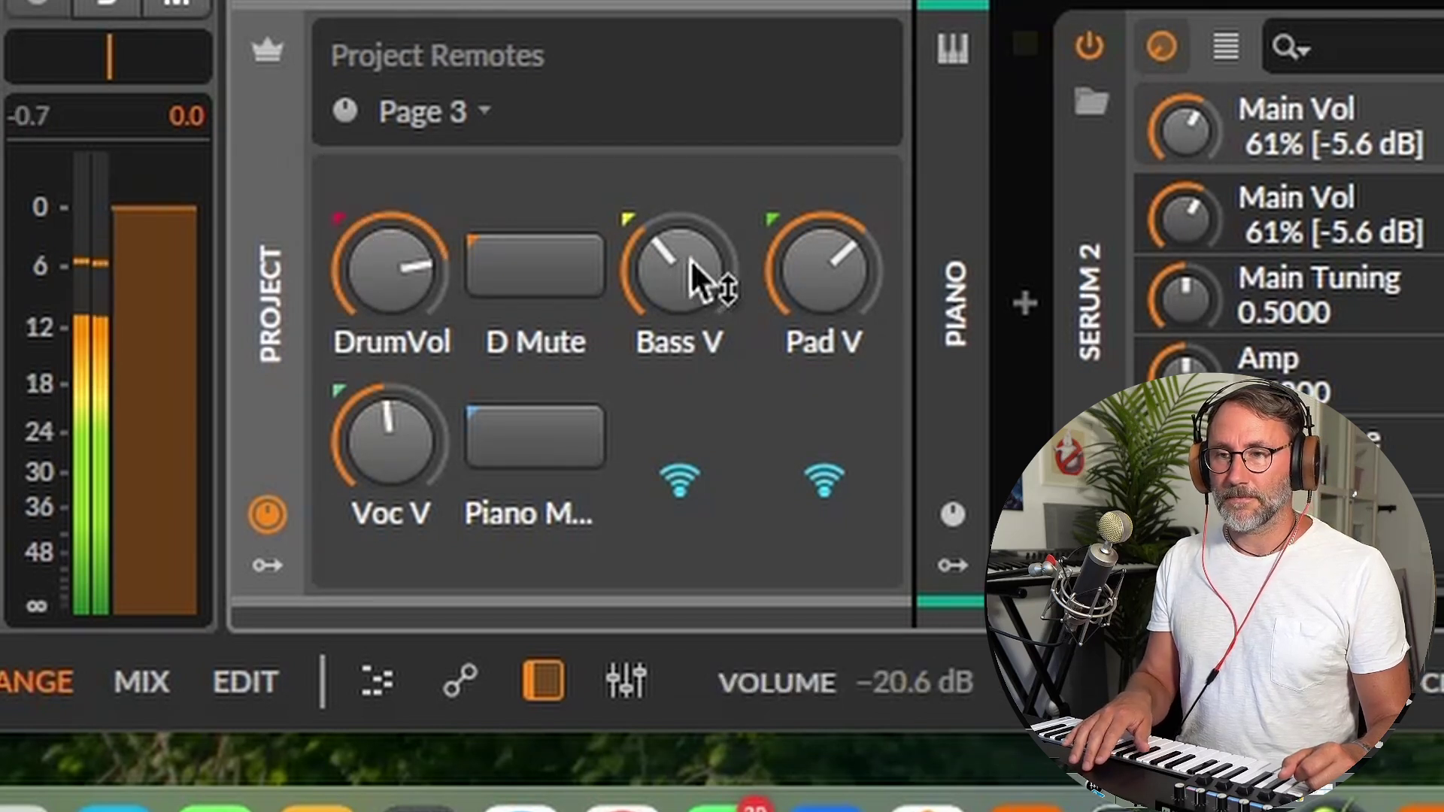
Step: Raise the Bass V and Pad V remotes, bring Voc V and Bass V fully down, and lower Pad V slightly
left_click_drag(697, 280, 698, 250)
left_click_drag(808, 305, 808, 270)
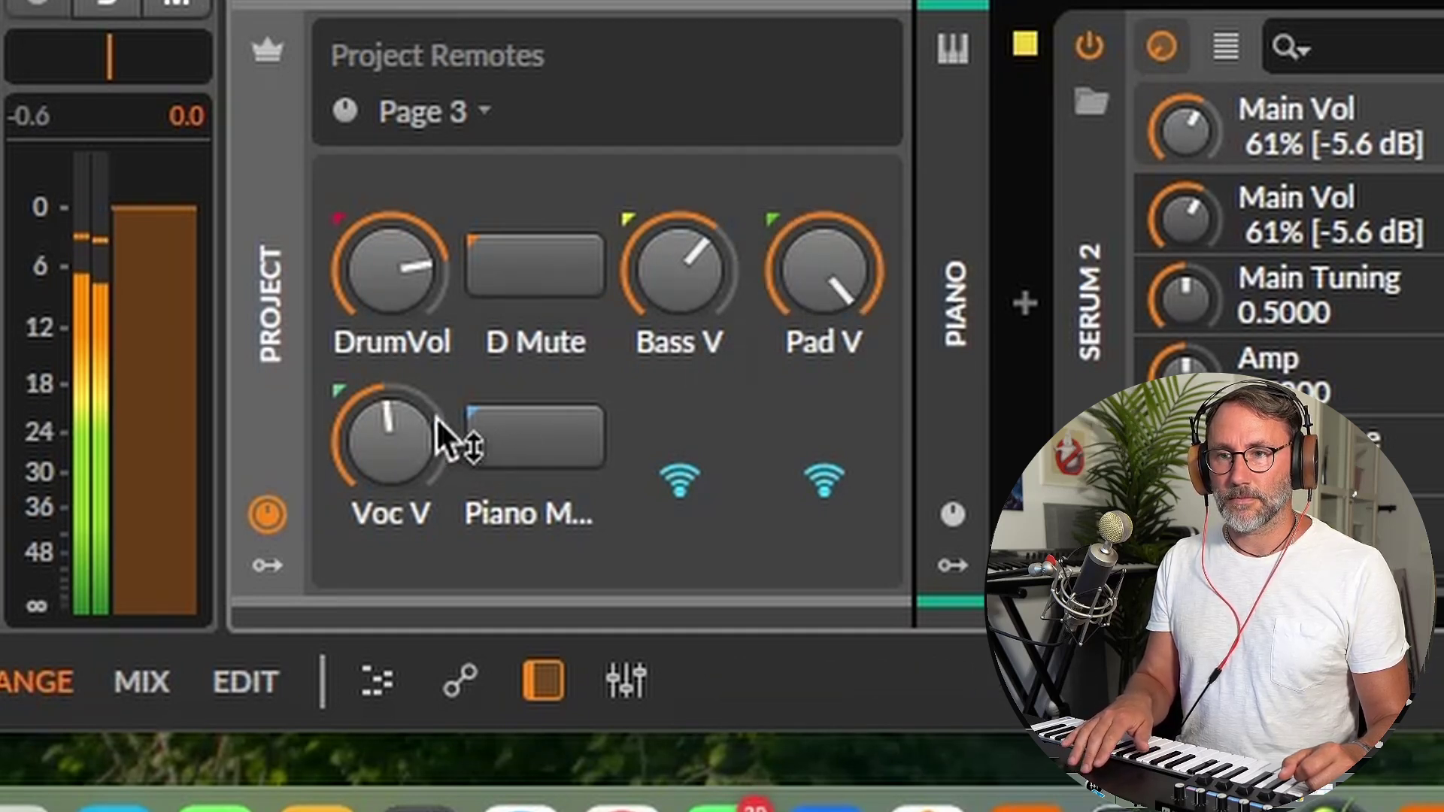
left_click_drag(445, 435, 444, 511)
left_click_drag(809, 271, 808, 280)
left_click_drag(686, 264, 686, 346)
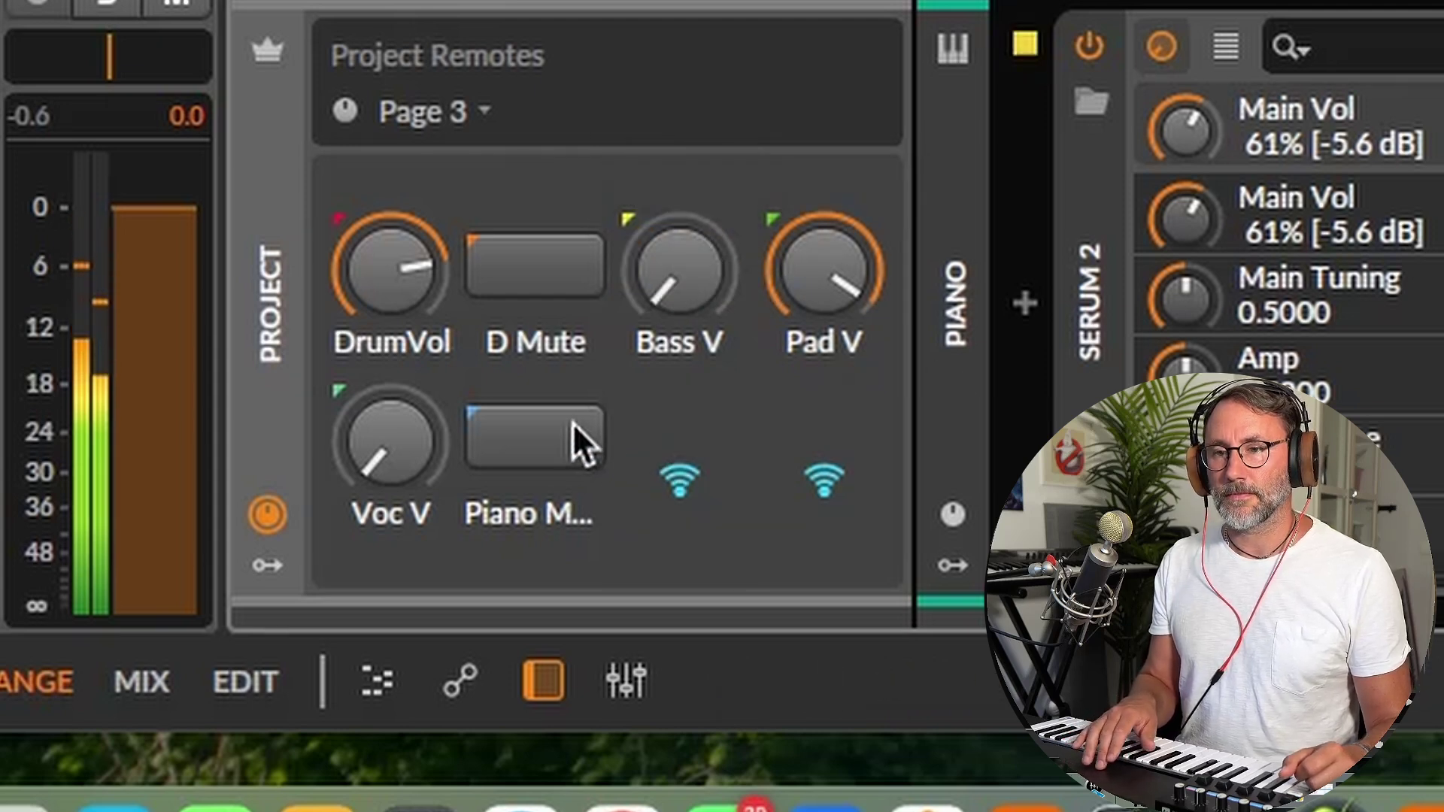
Step: Switch the Piano mute remote on and off, and turn DrumVol down to −∞ dB and back up
left_click(549, 435)
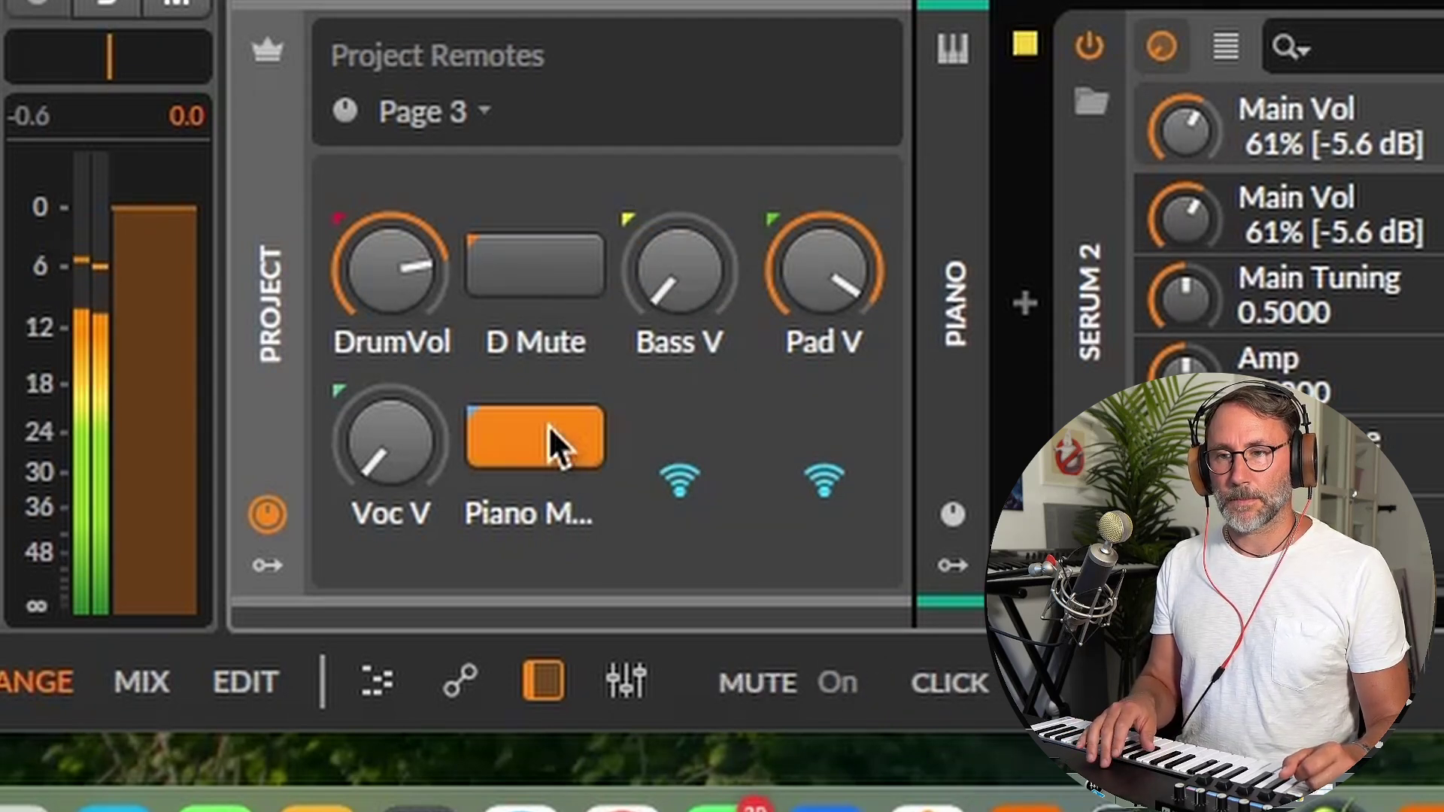
left_click(553, 444)
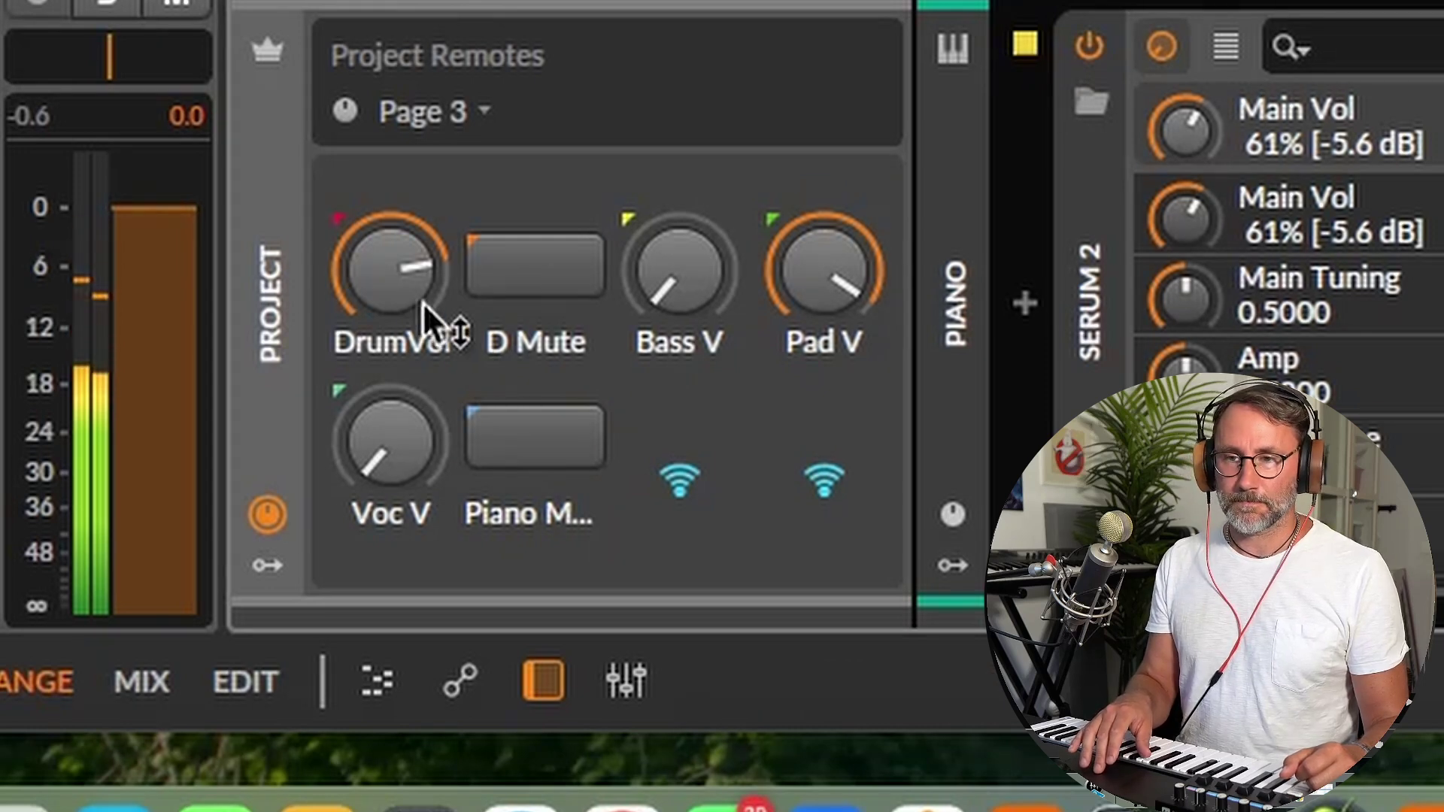
left_click_drag(364, 284, 364, 361)
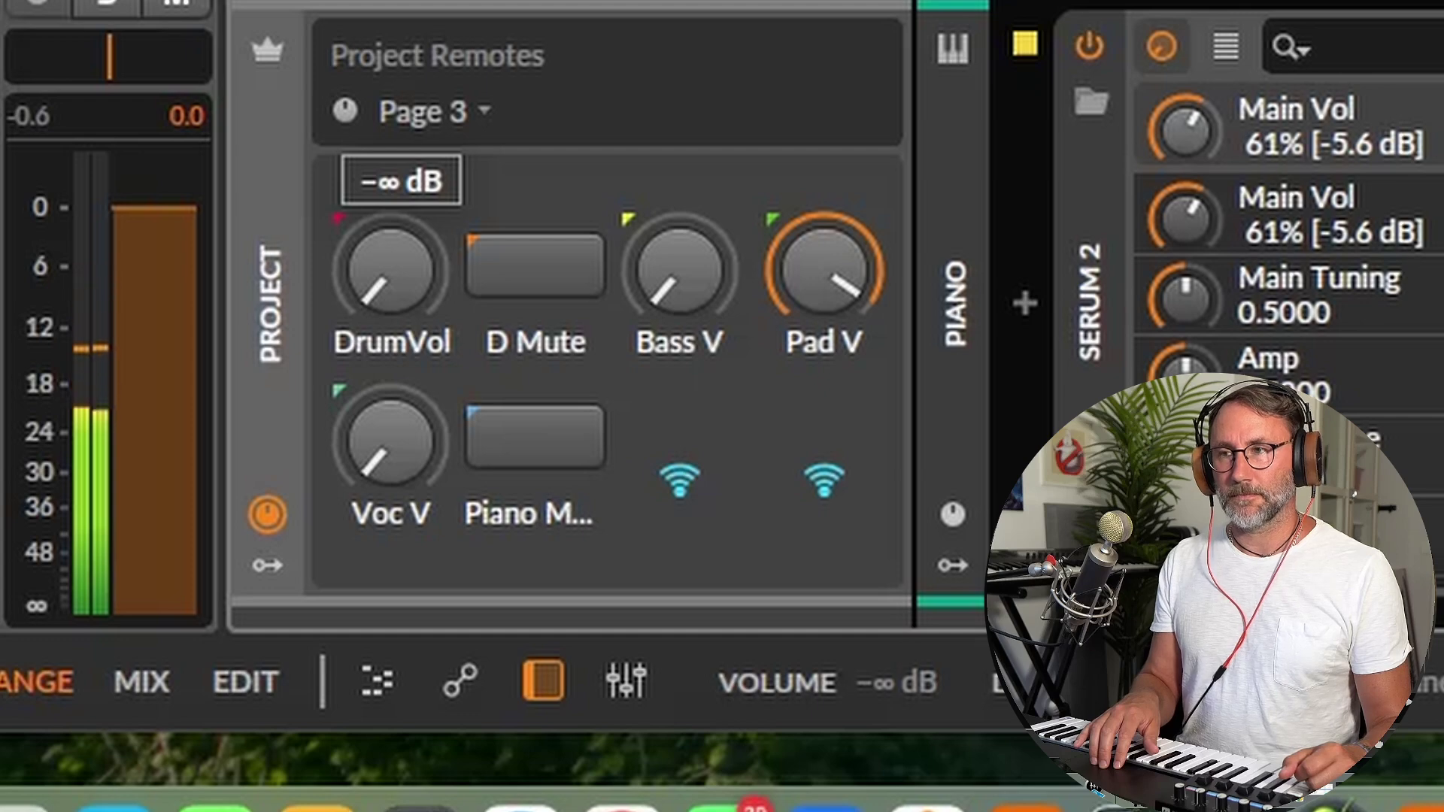
left_click_drag(364, 361, 364, 271)
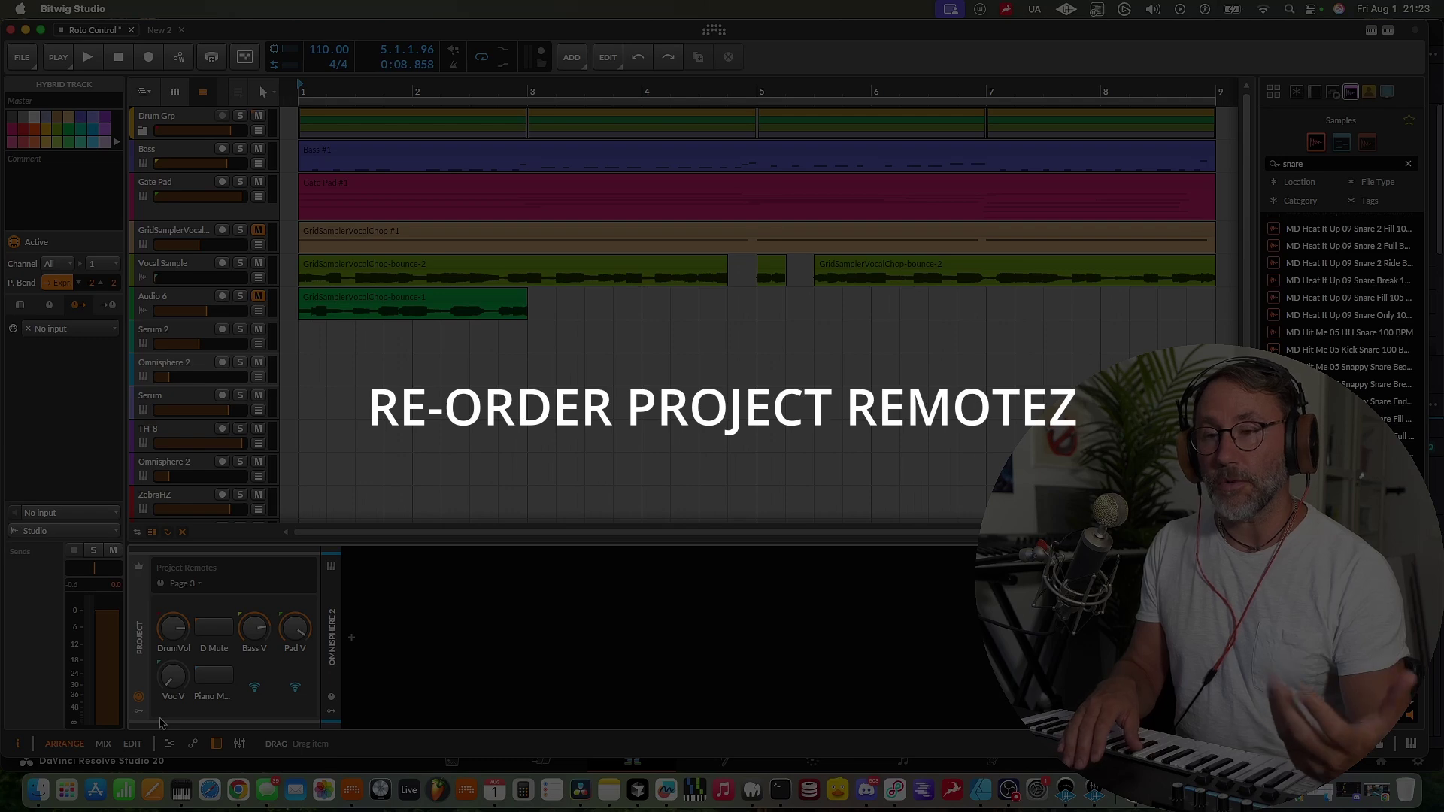
Step: Open the Remote Controls Editor for the project remotes and rename Page 2 as "DRUM"
left_click(184, 584)
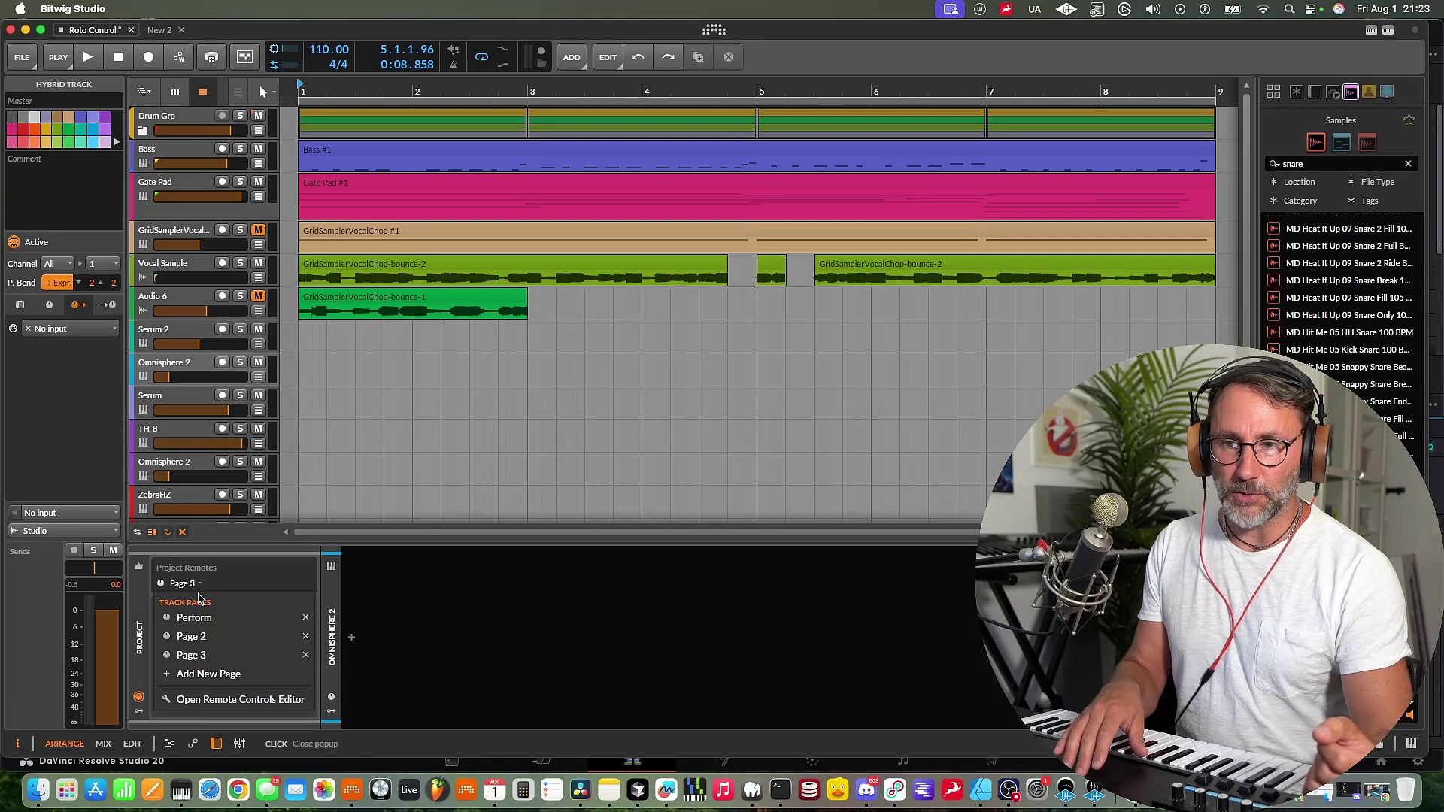
left_click(253, 700)
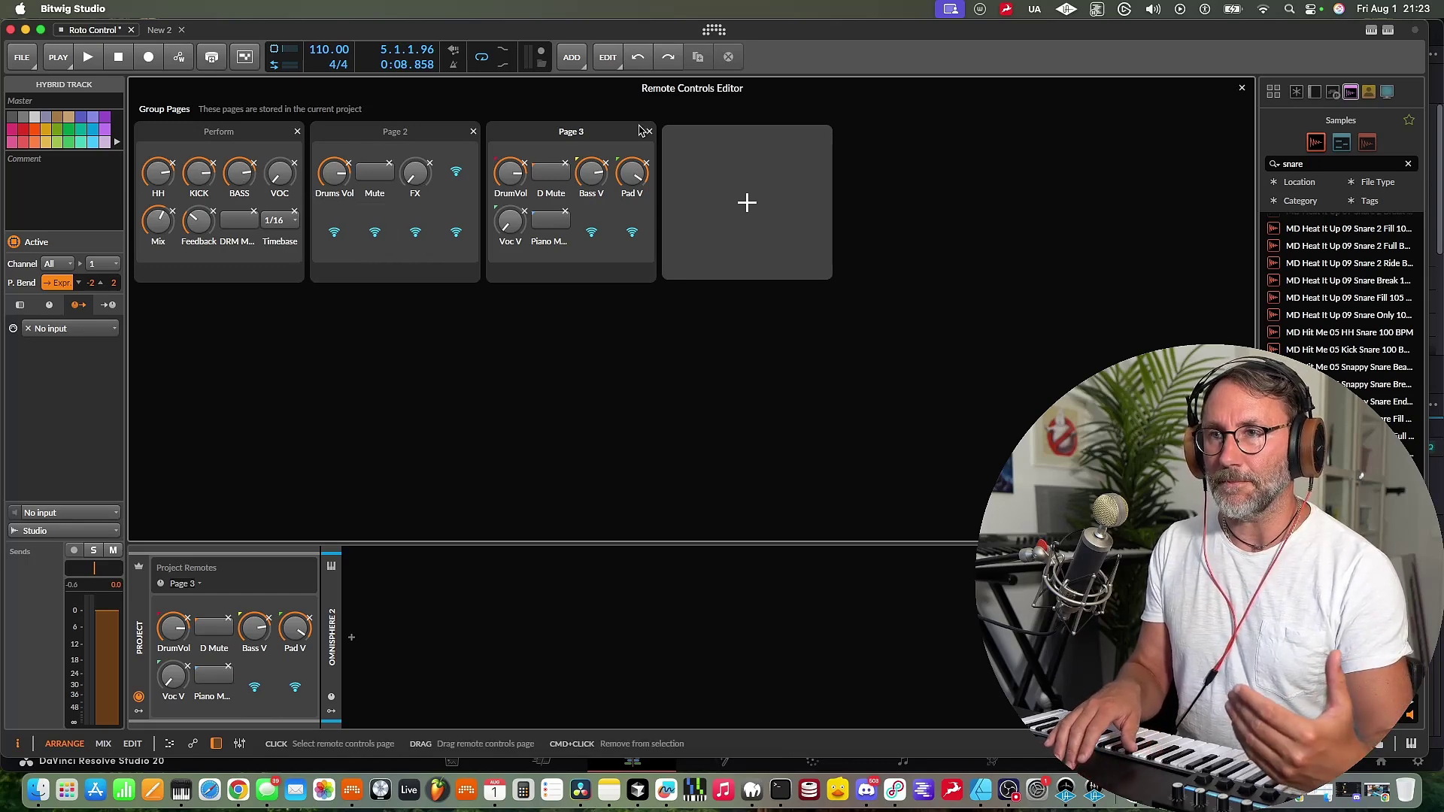
double_click(419, 135)
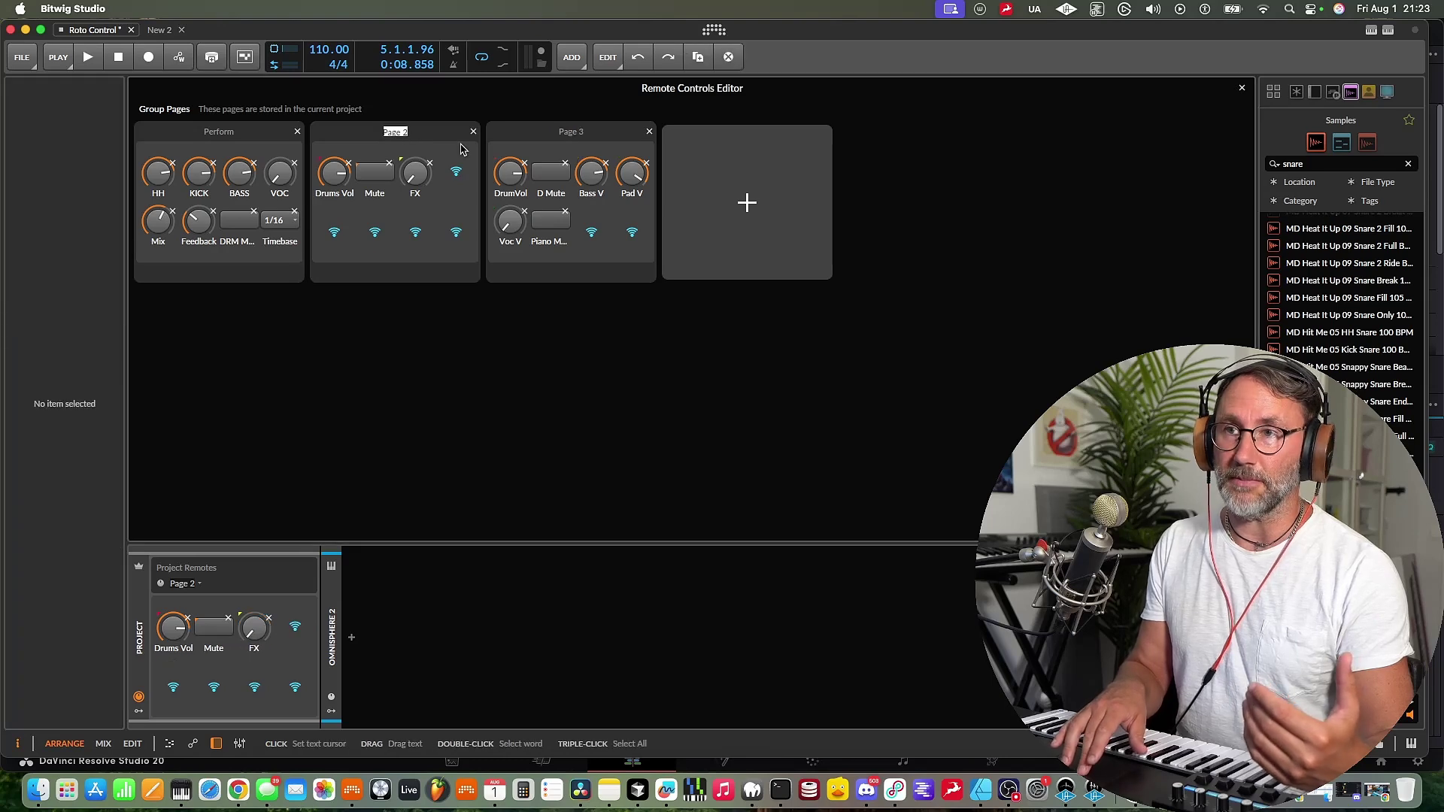
type("DRUM")
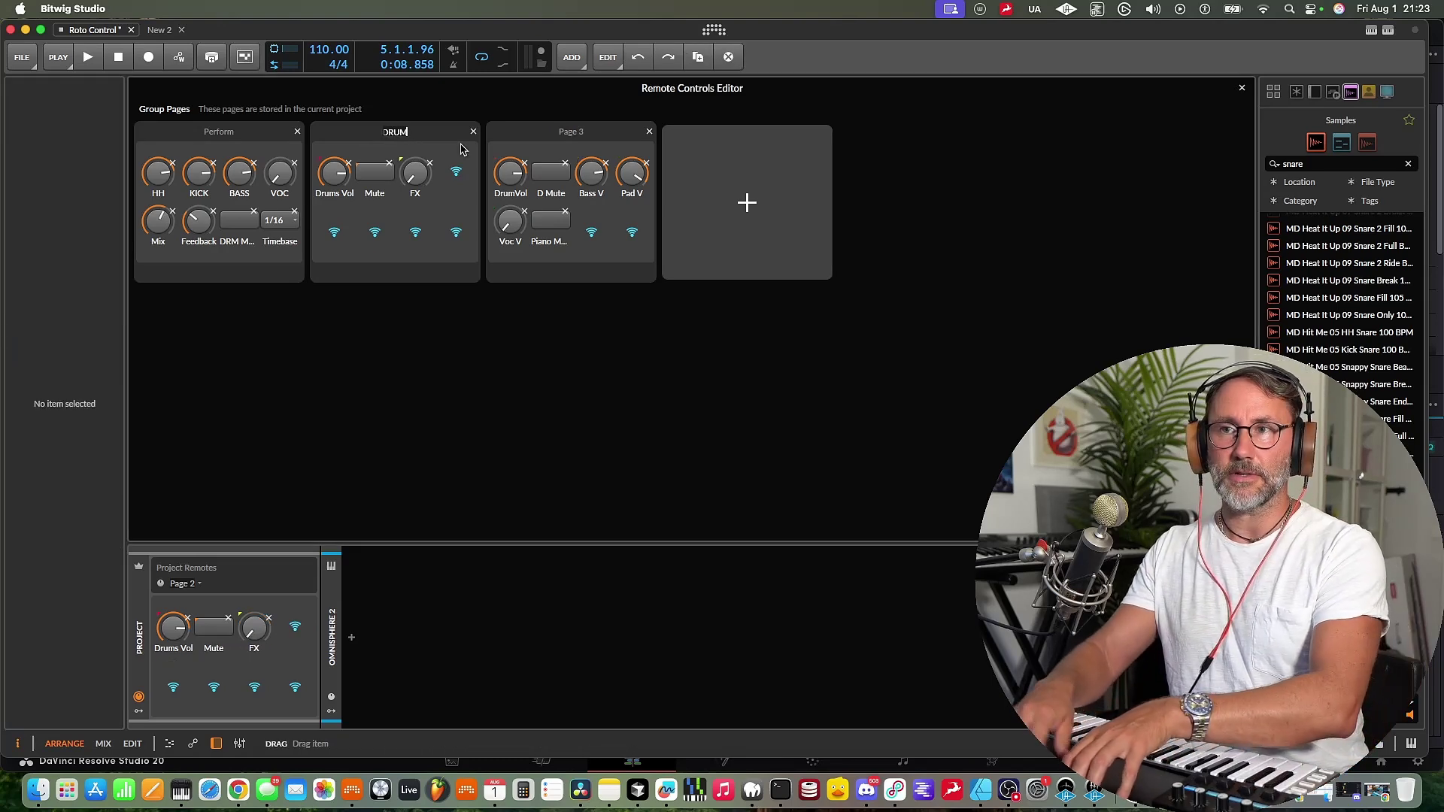
key("Return")
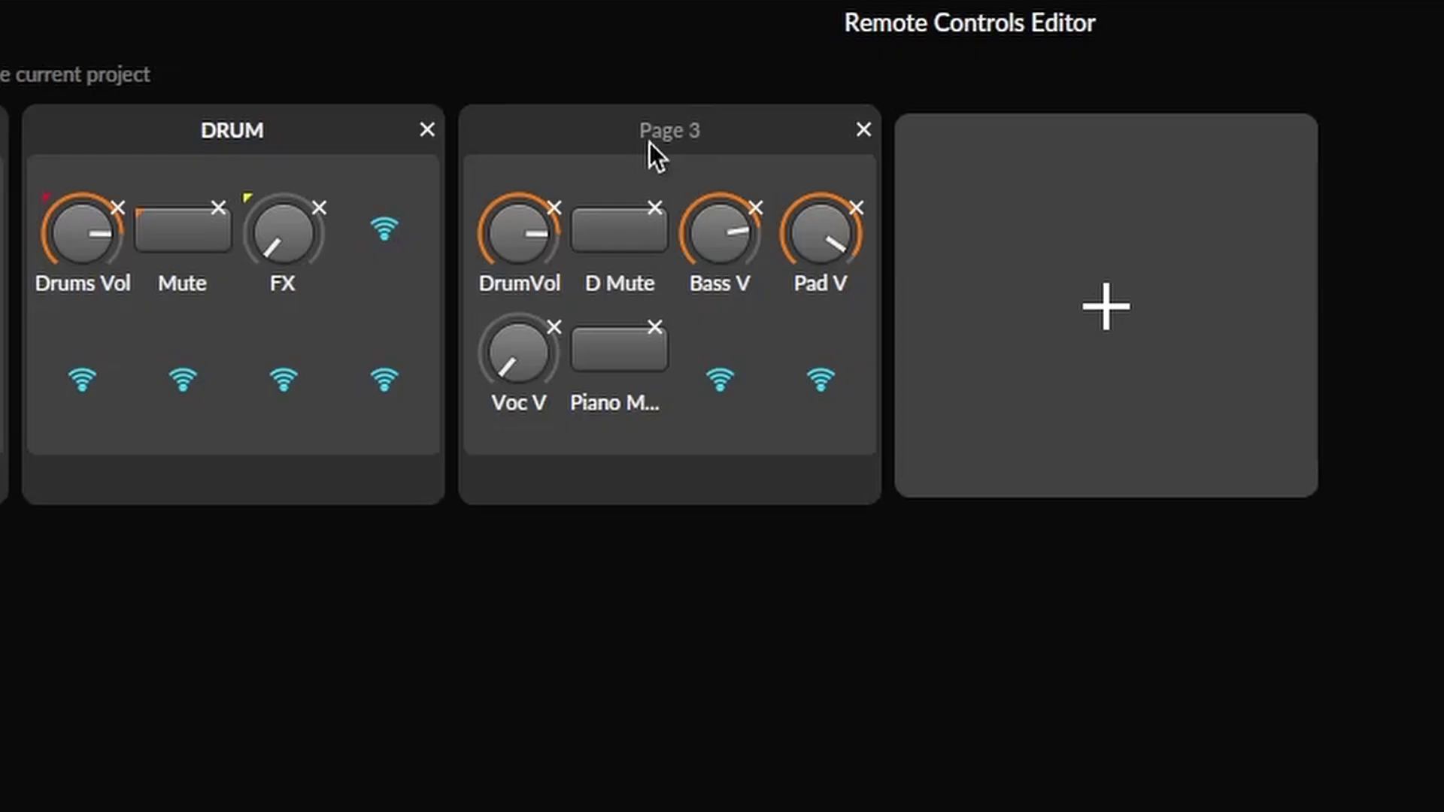
Step: Rename the Page 3 remote page as "FINALE PAGE"
double_click(564, 134)
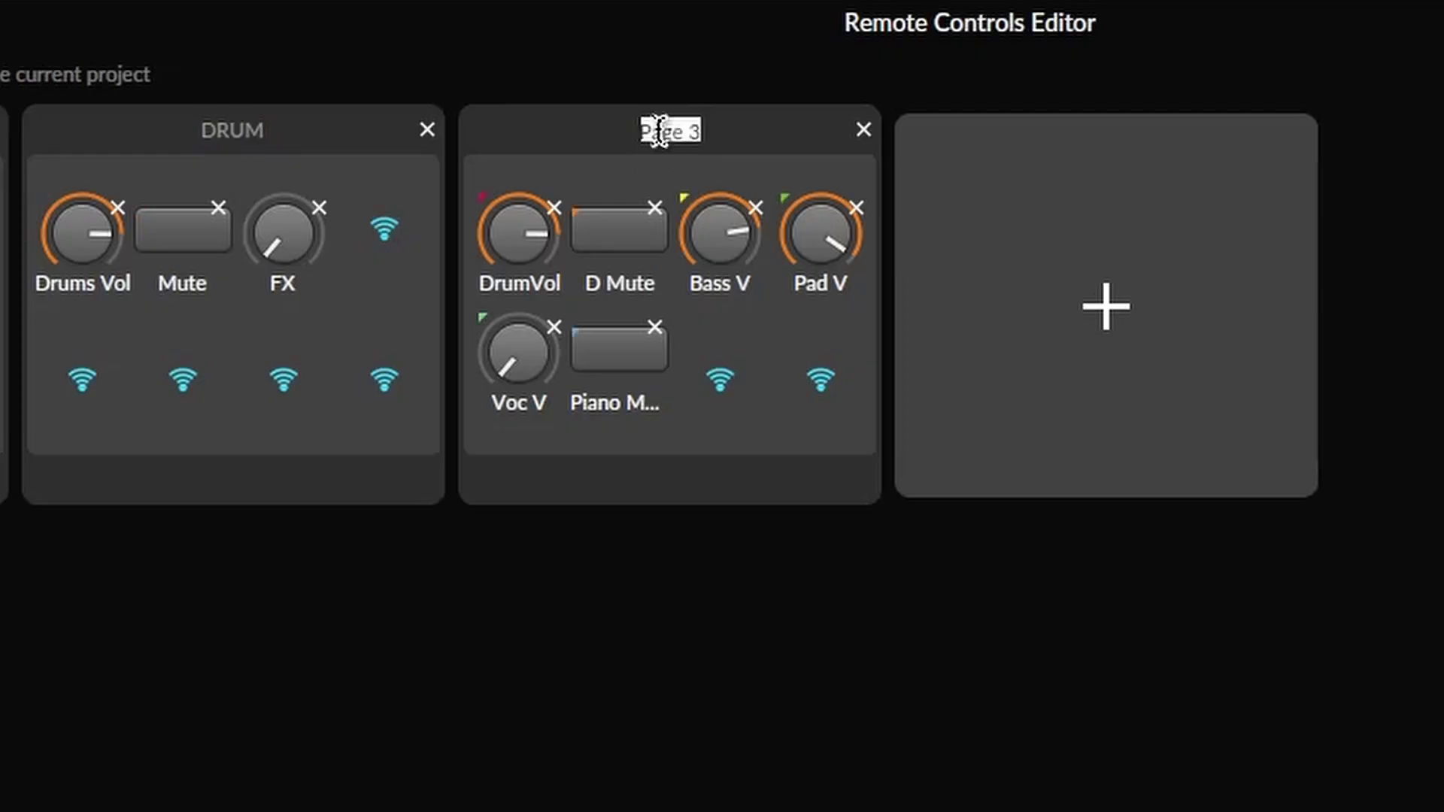
key("Caps_Lock")
type("FINALE PAGE")
key("Return")
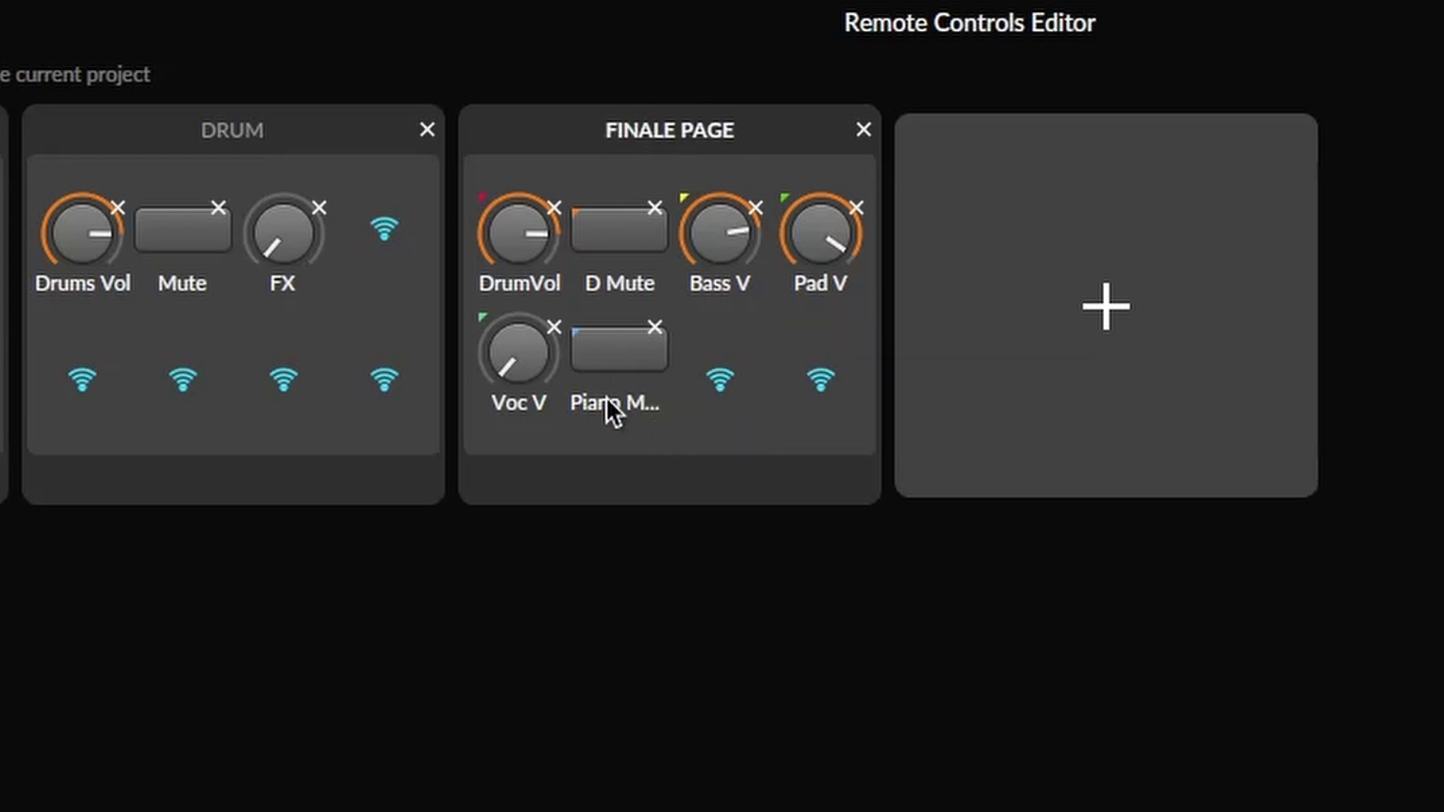
Step: Re-order the FINALE PAGE remotes so the upper row holds D Mute, Pad V, Bass V and DrumVol, with Voc V and Piano Mute below
left_click_drag(607, 398, 519, 239)
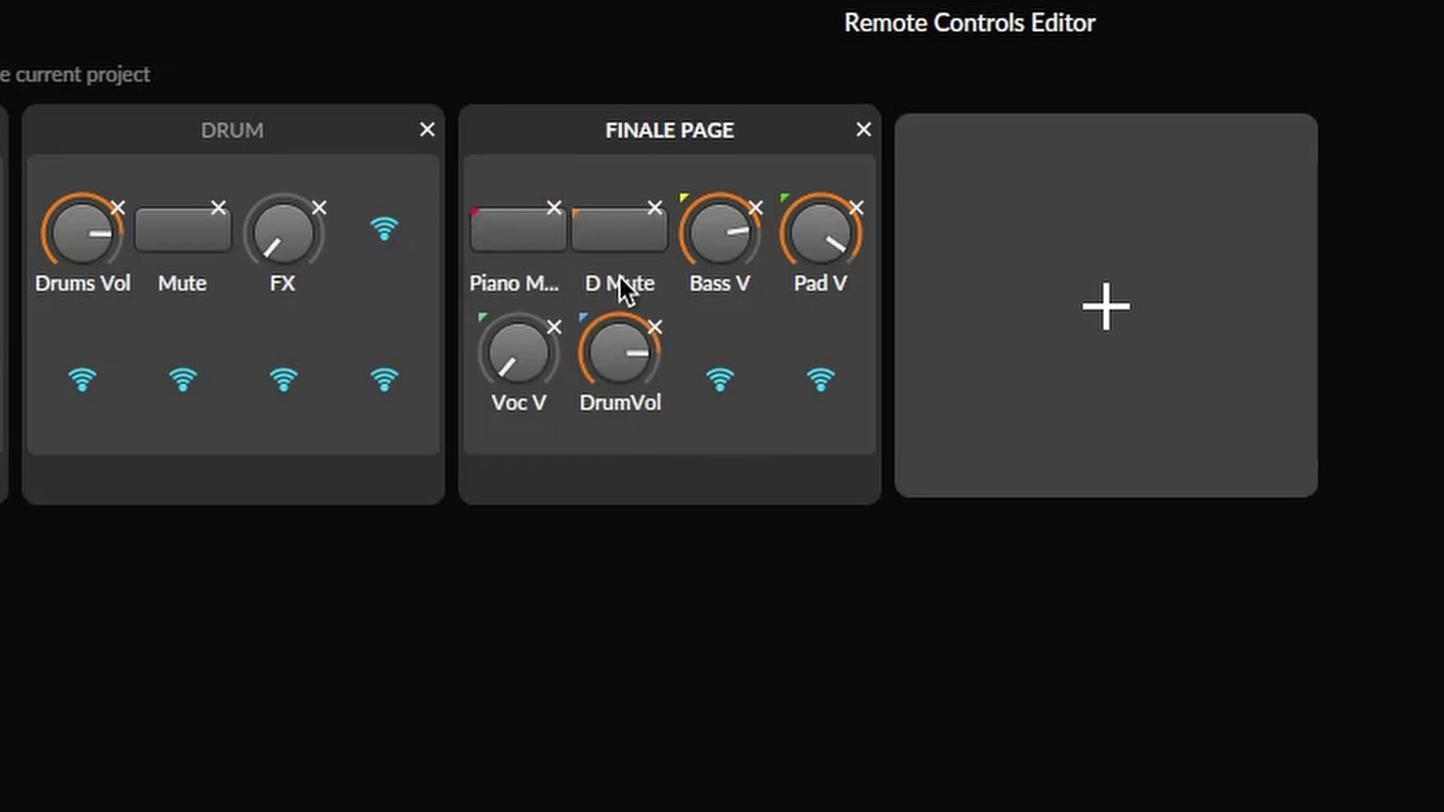
left_click_drag(620, 276, 833, 293)
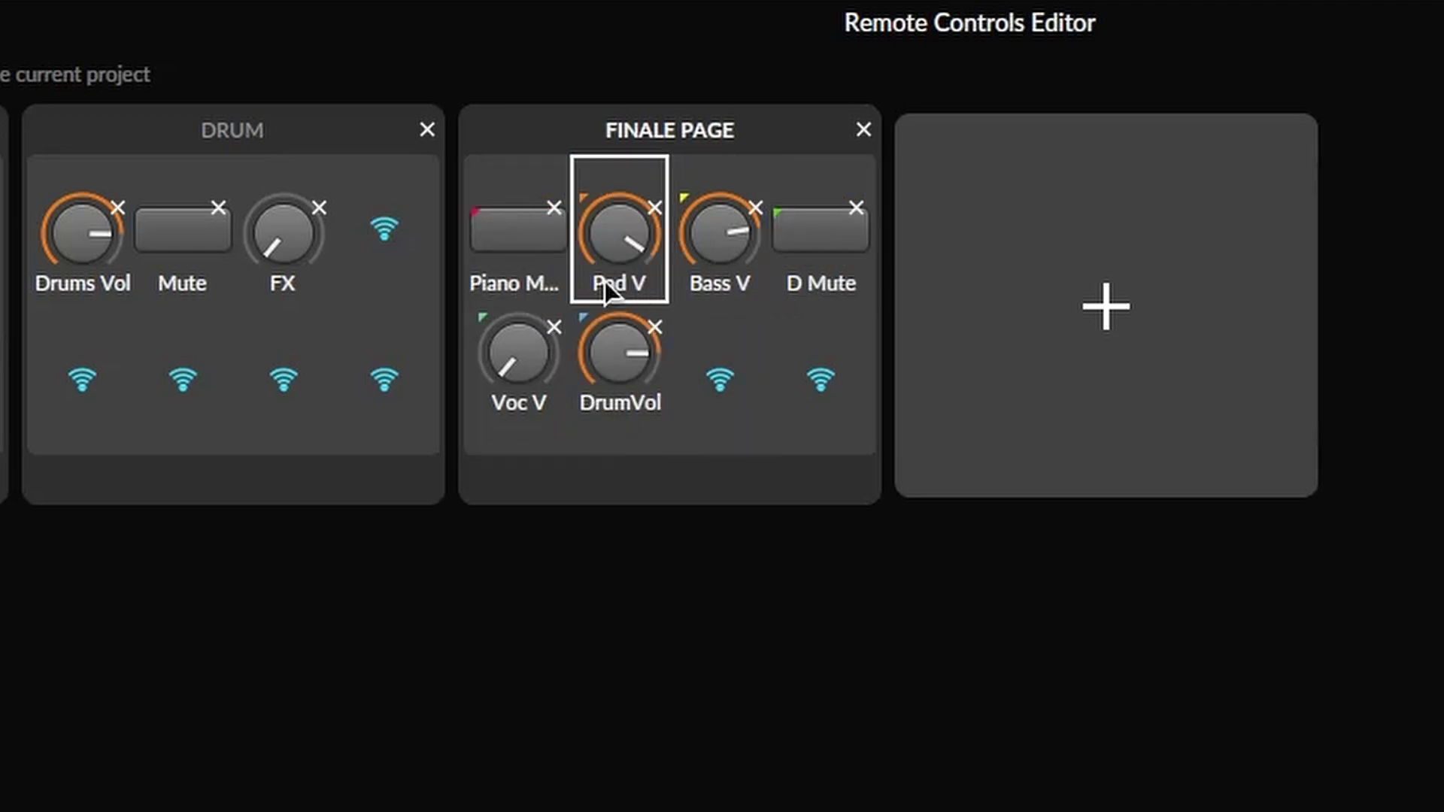
left_click_drag(604, 282, 527, 290)
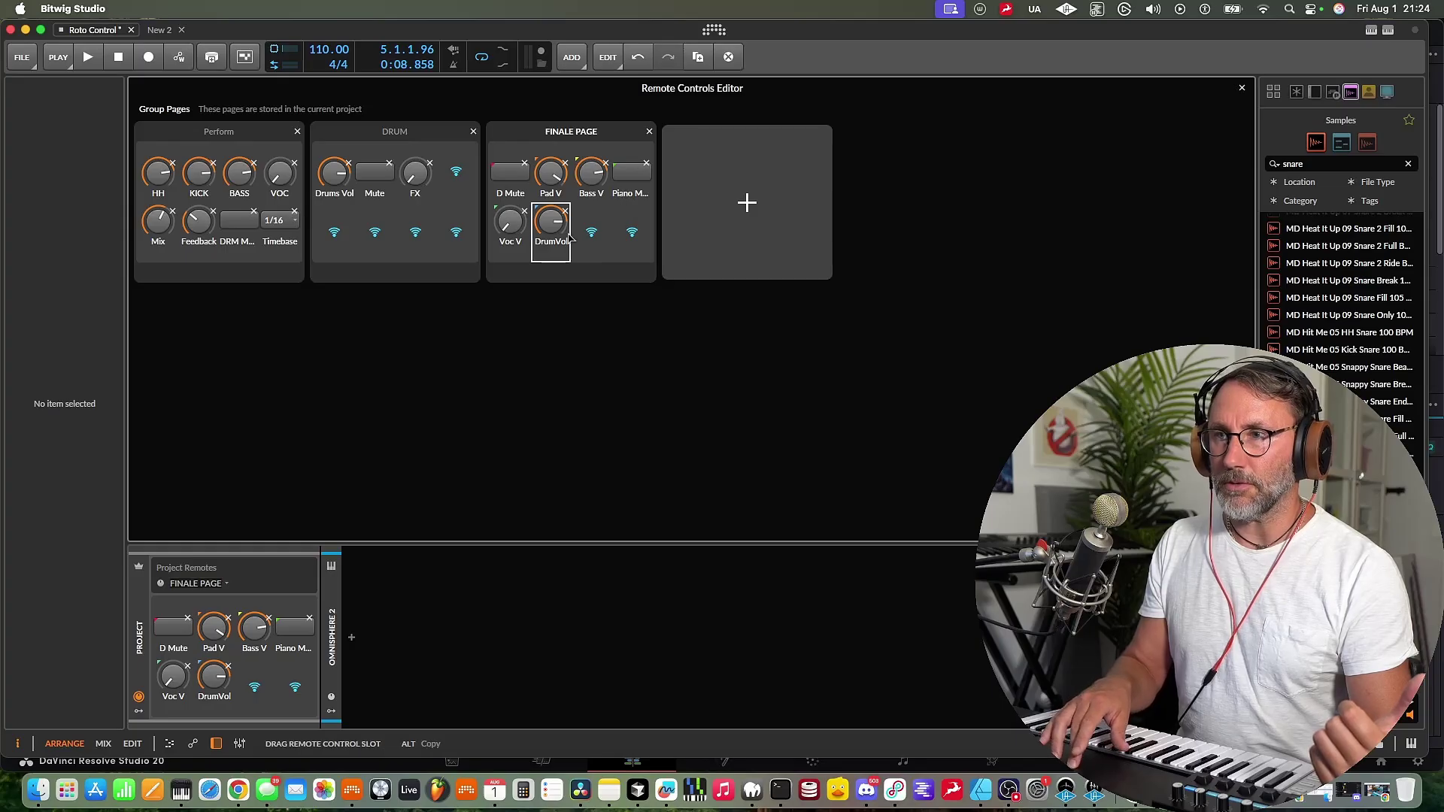
left_click_drag(569, 238, 632, 179)
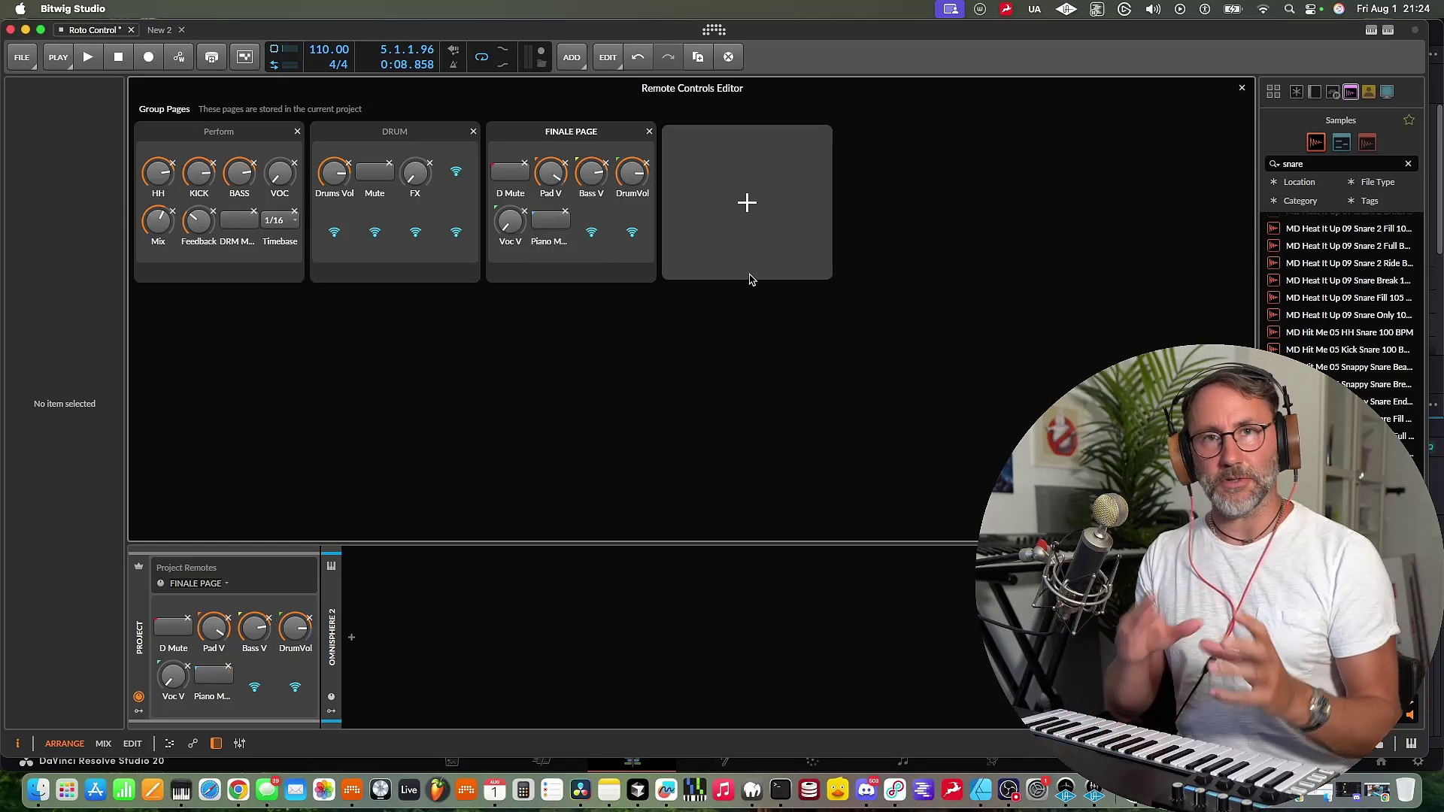
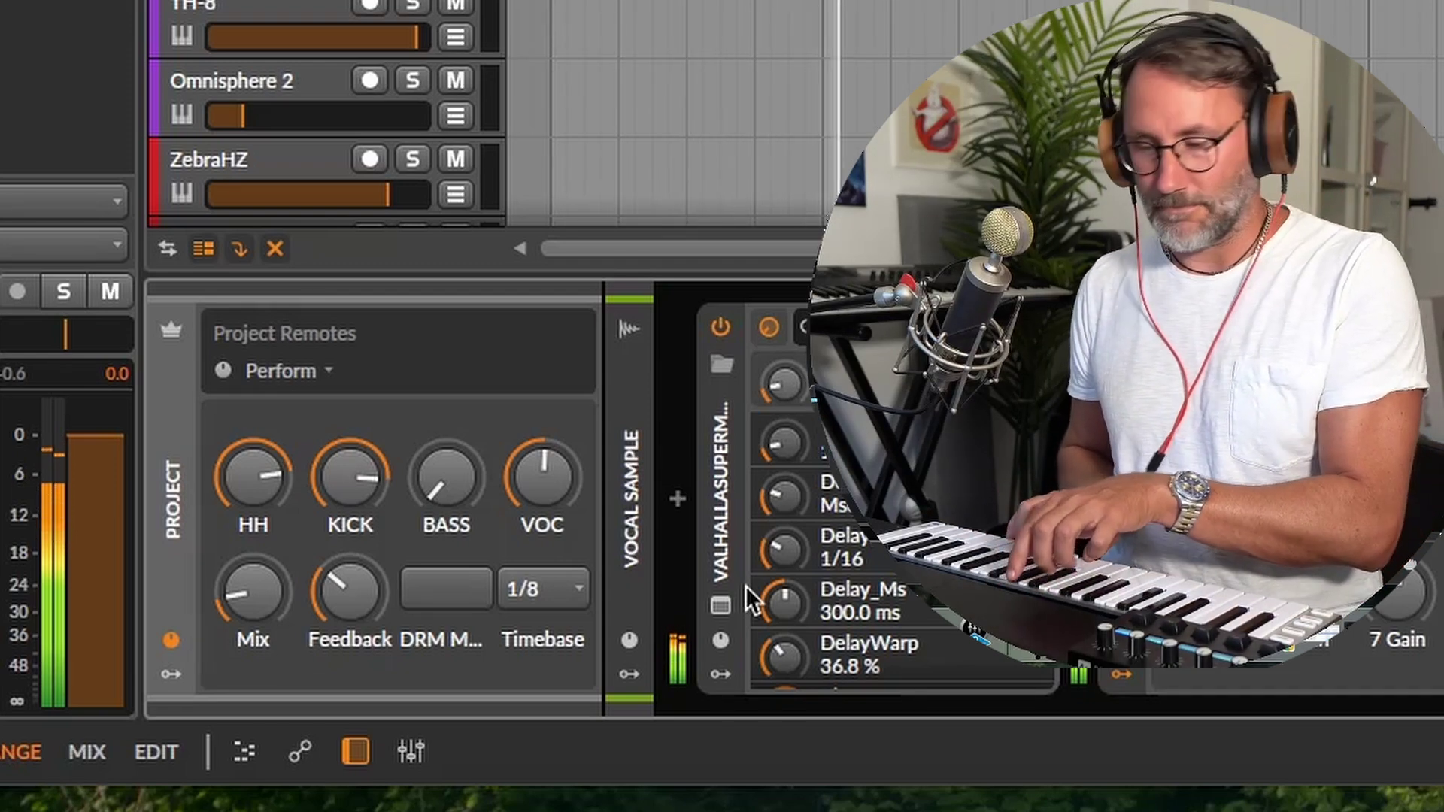
Step: During playback, bring the BASS remote up on the Perform page and raise the Mix remote to 60.0 %
left_click_drag(441, 475, 440, 432)
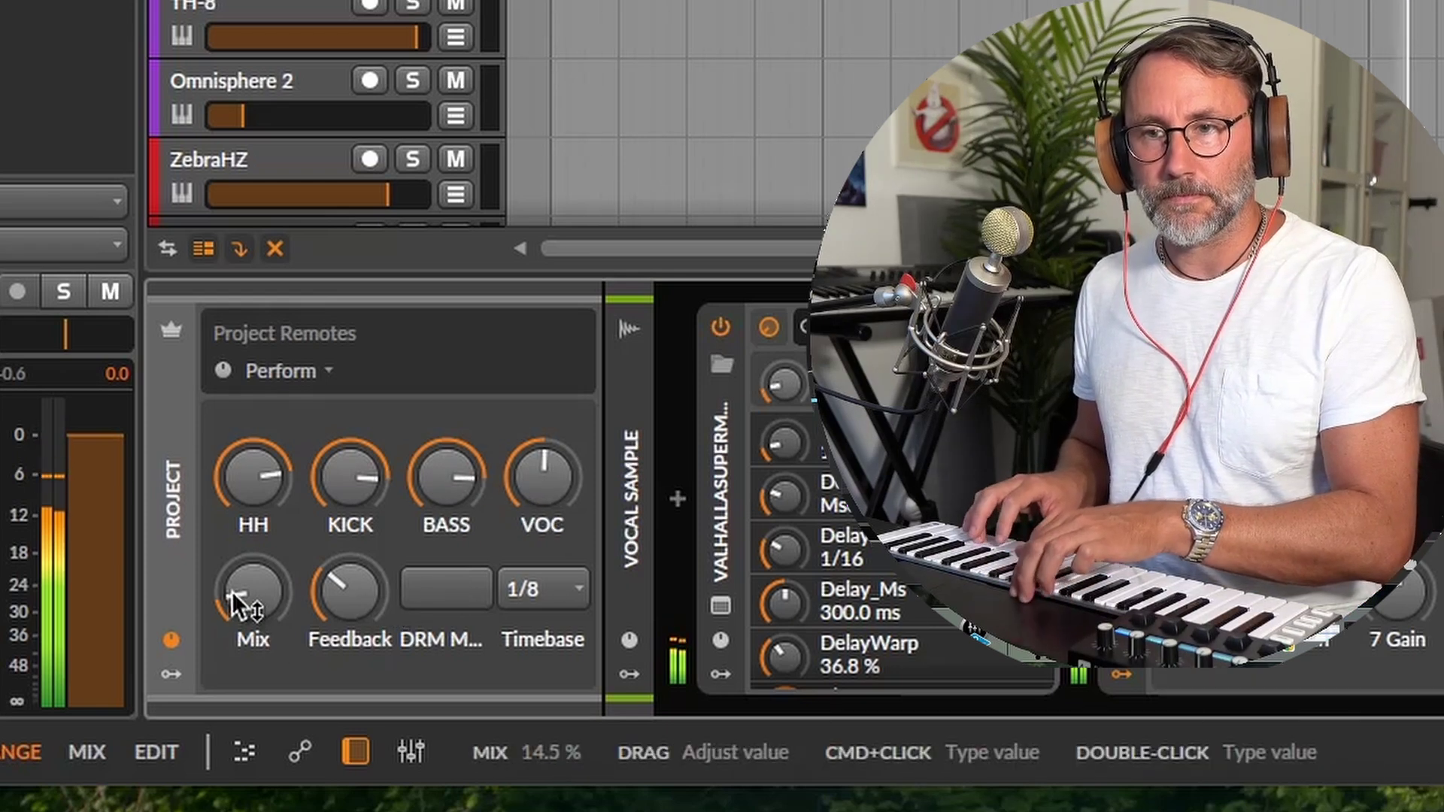
left_click_drag(231, 591, 232, 540)
mouse_move(232, 591)
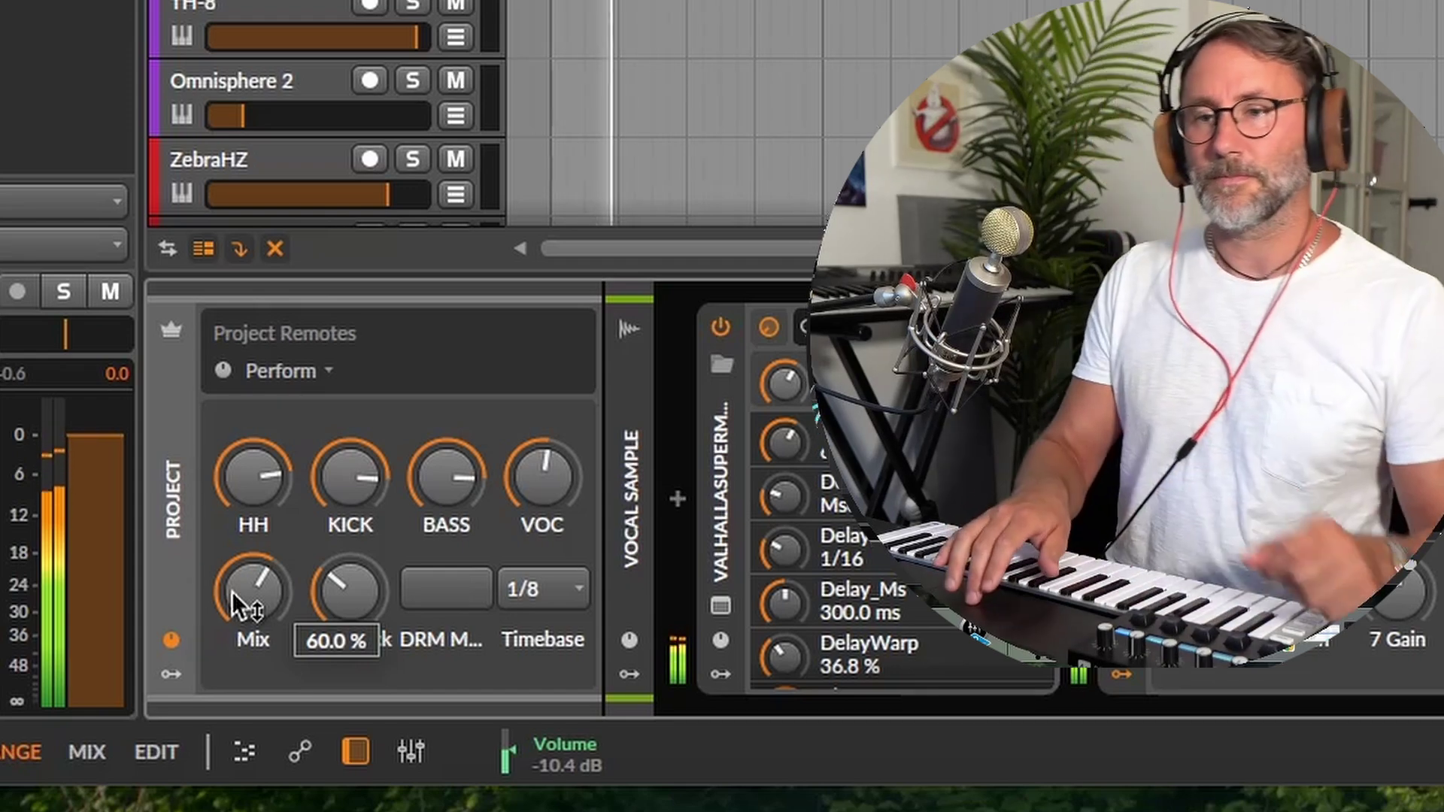
Step: Bring the BASS and KICK remotes fully down during playback
left_click_drag(440, 491, 440, 598)
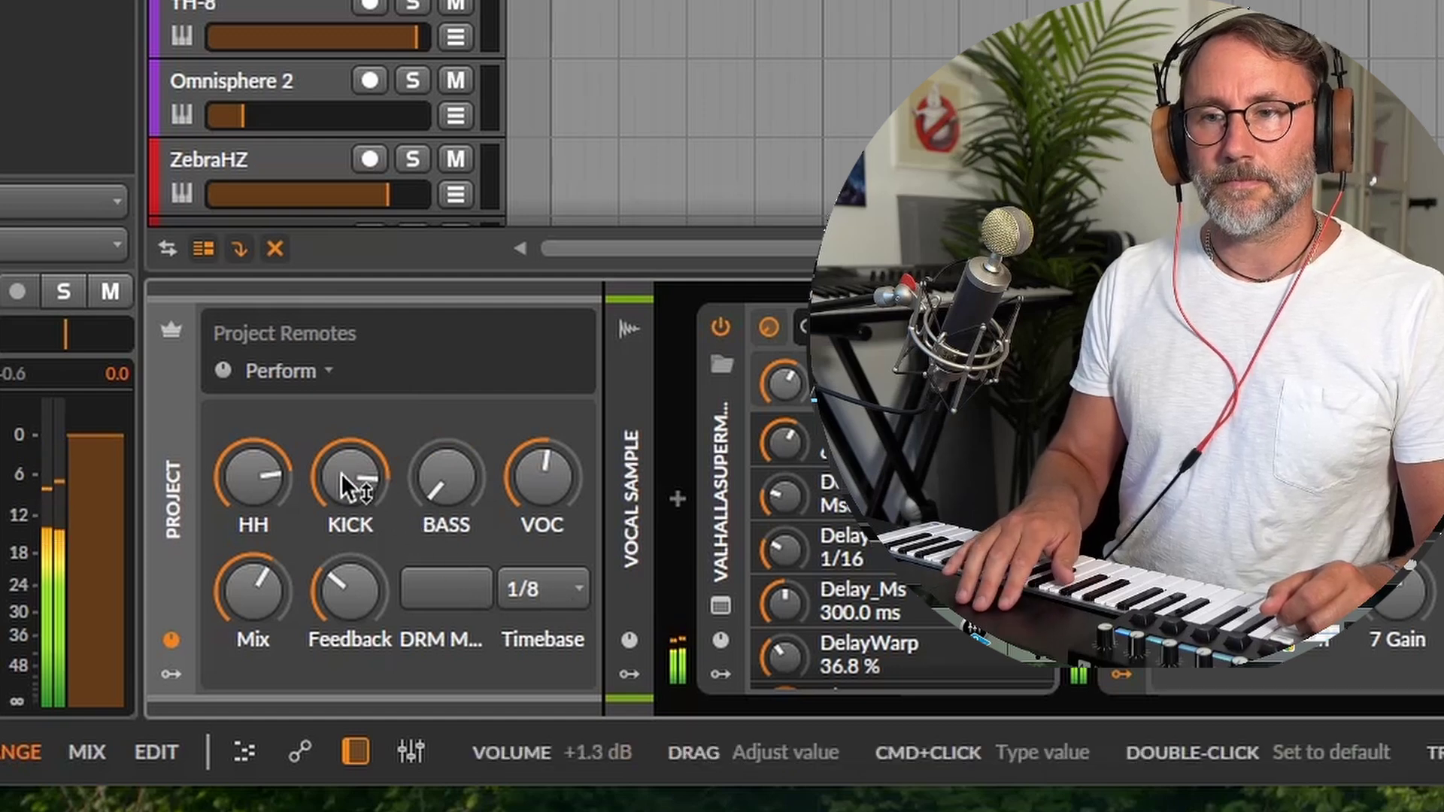
left_click_drag(348, 487, 348, 561)
Step: Lower the Mix remote slightly and set the Timebase remote to 1/16
mouse_move(267, 590)
left_mouse_down()
mouse_move(267, 643)
mouse_move(267, 598)
left_mouse_up()
left_click(559, 594)
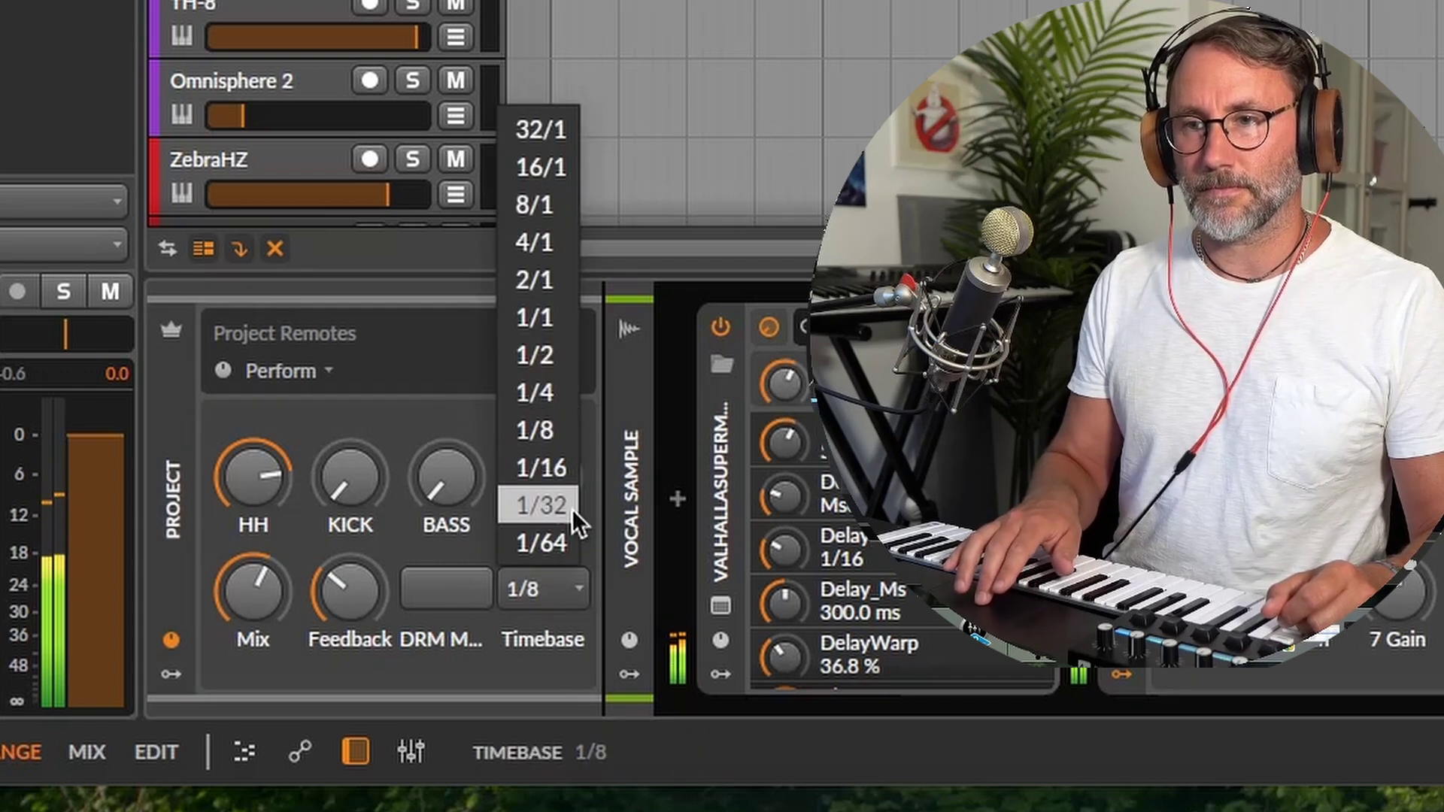
left_click(564, 477)
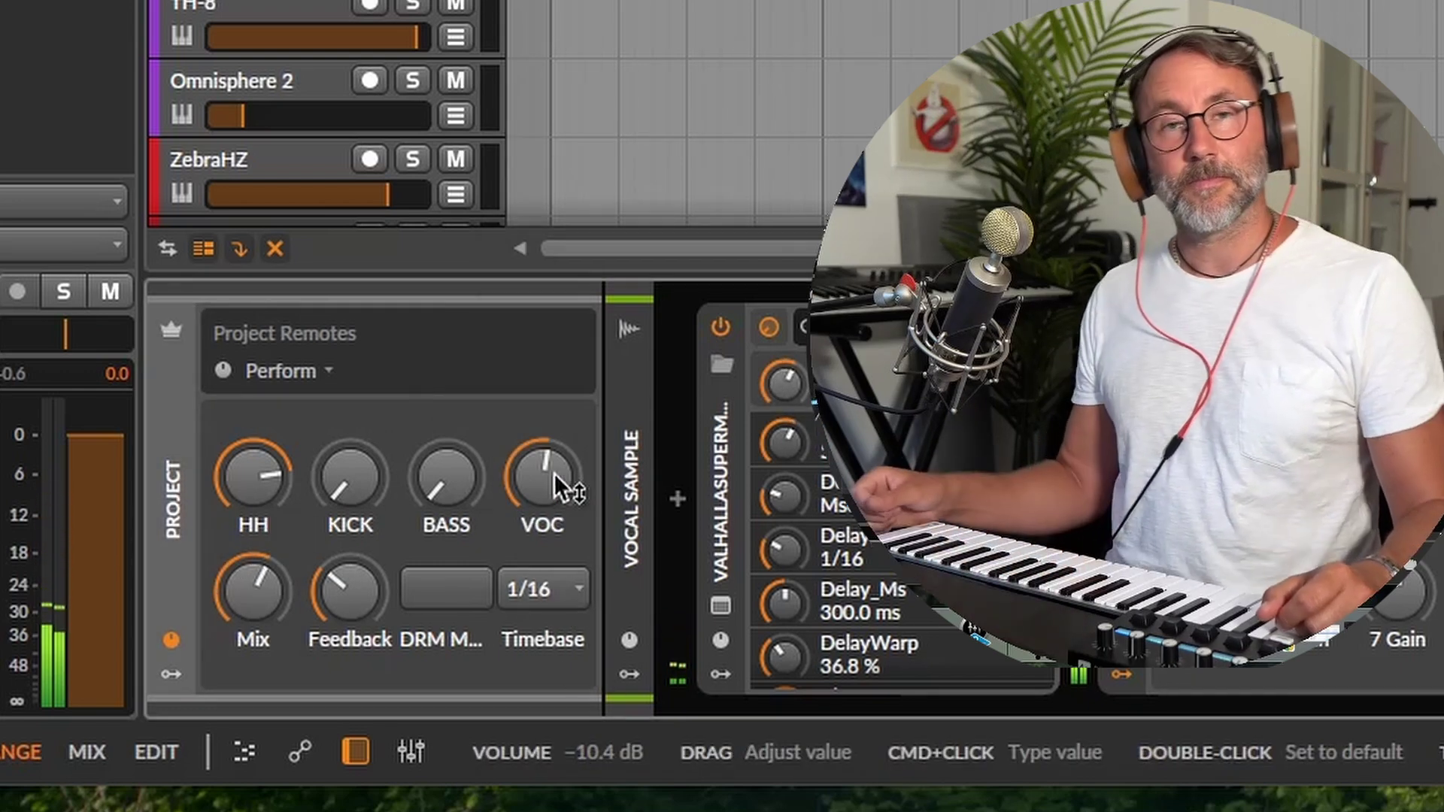